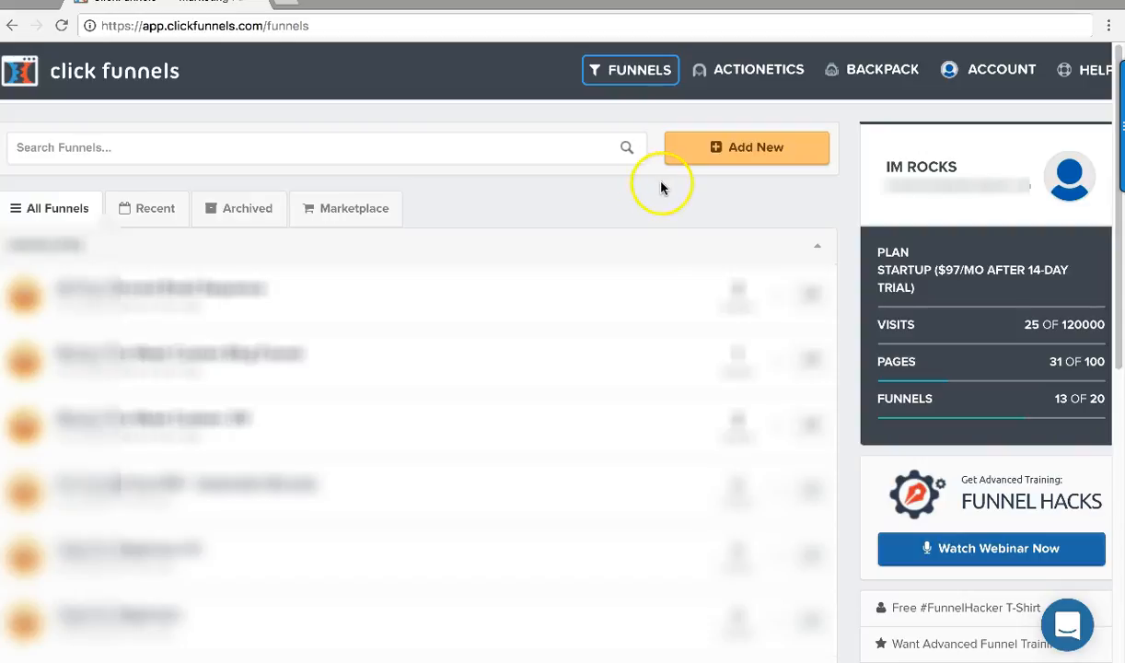
Step: Create a new Collect Emails funnel named "Demo 2" and build it without a group tag
{"action": "left_click", "coordinate": [724, 149]}
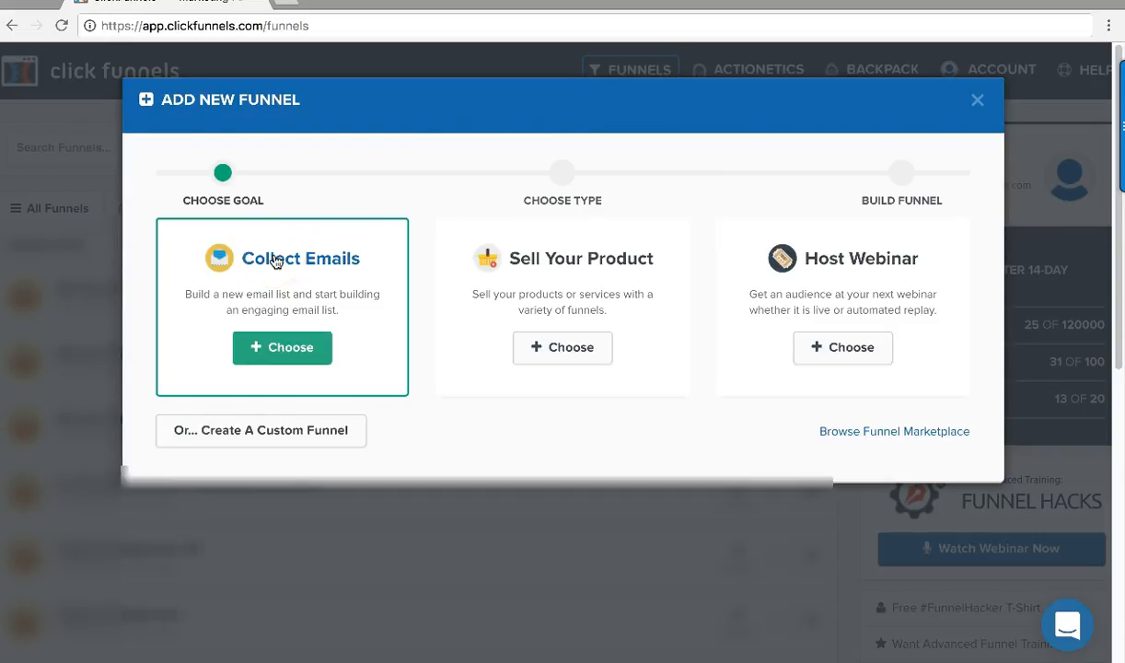
{"action": "left_click", "coordinate": [289, 337]}
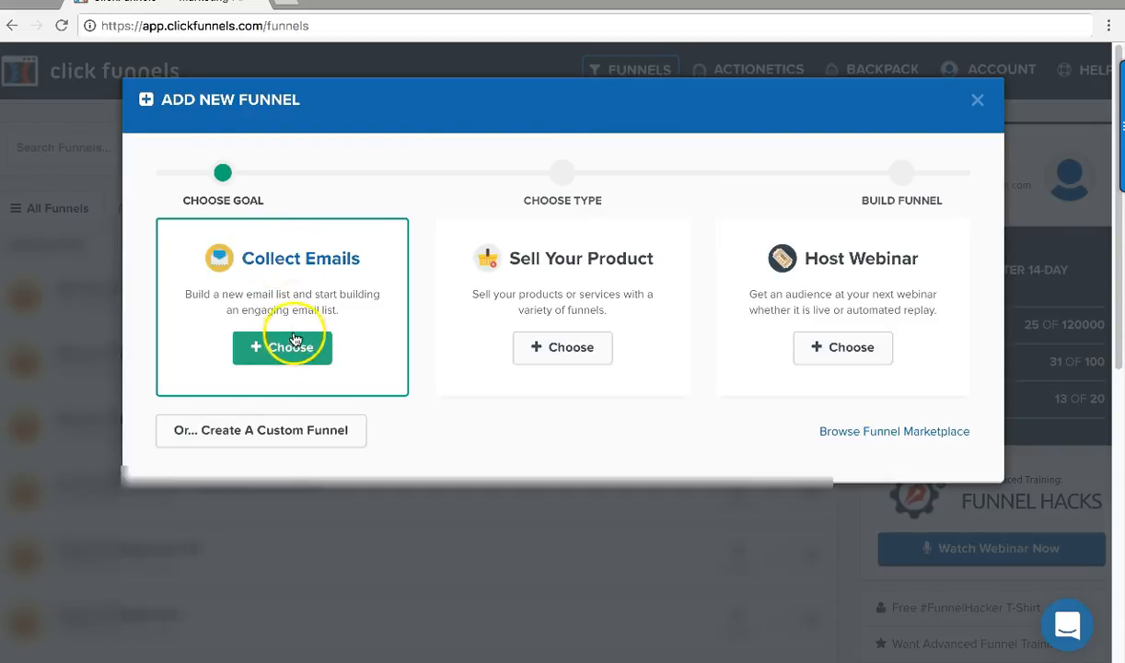
{"action": "left_click", "coordinate": [267, 273]}
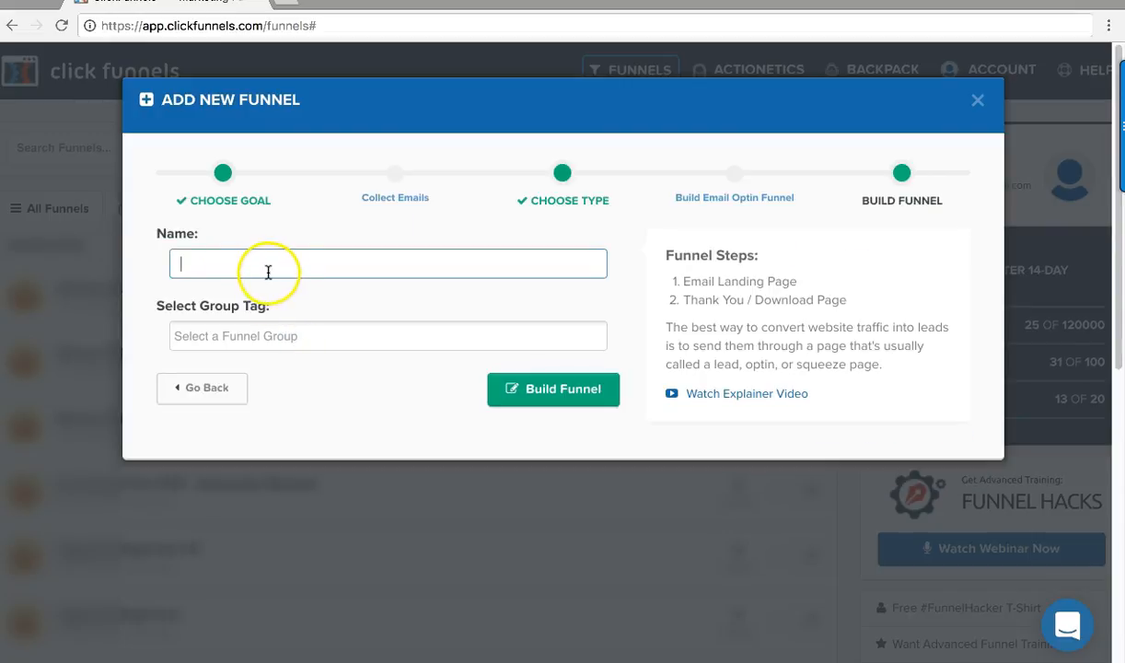
{"action": "type", "text": "Demo 2"}
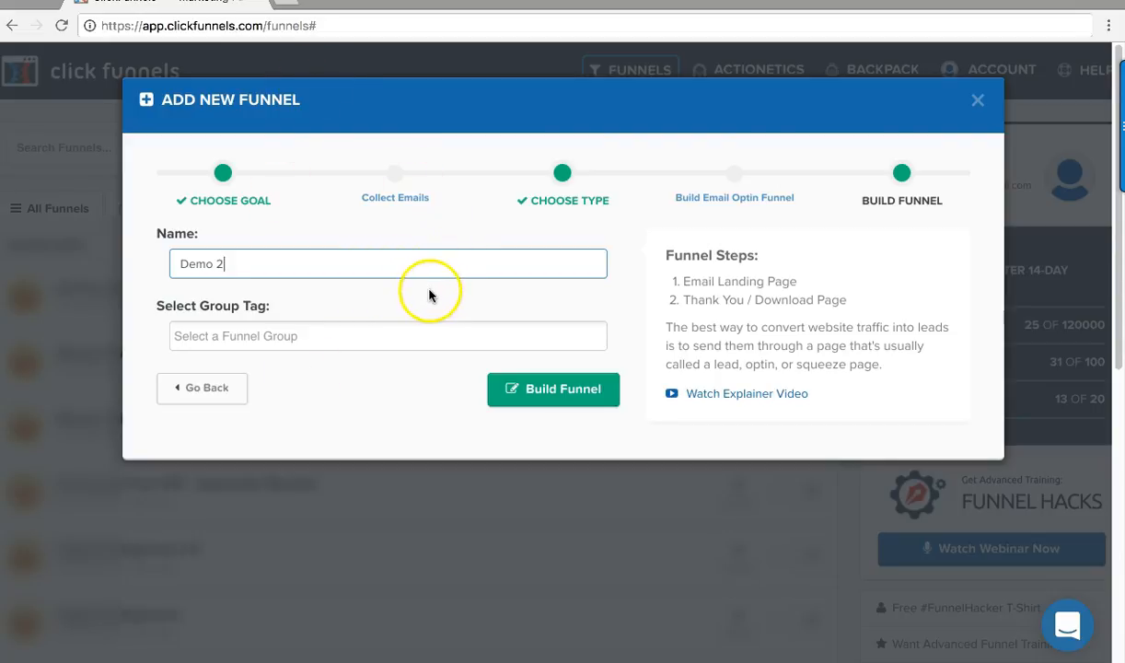
{"action": "left_click", "coordinate": [541, 388]}
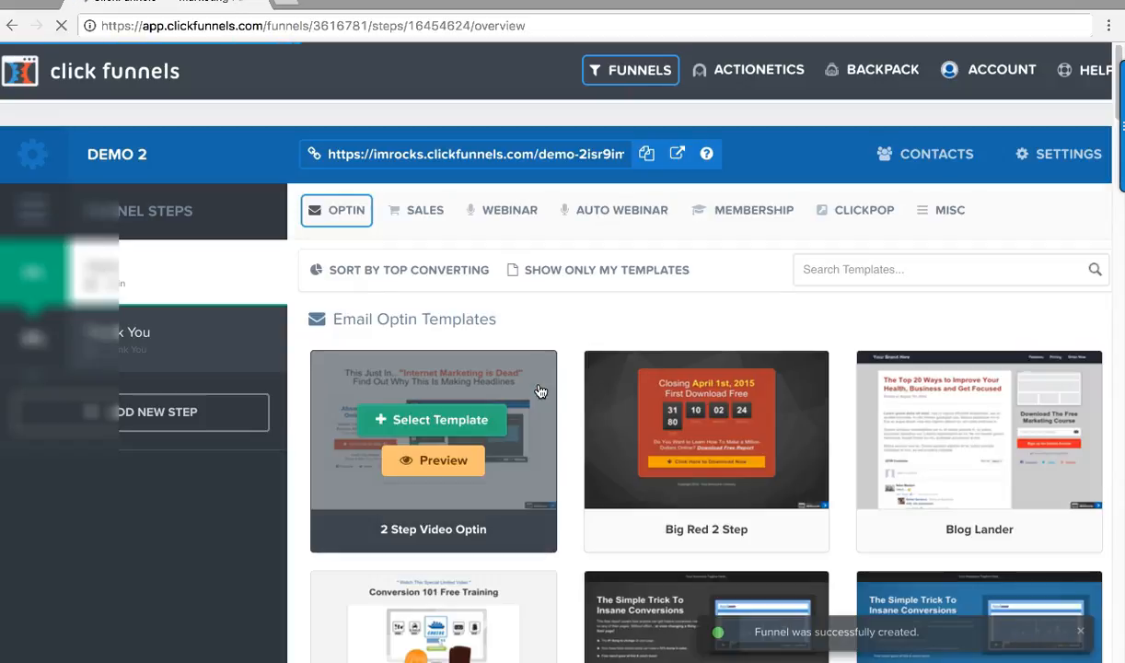
Step: Choose the Big Blur Optin template from the email optin templates for the funnel's Optin step
{"action": "scroll", "coordinate": [395, 305], "scroll_direction": "down", "scroll_amount": 2}
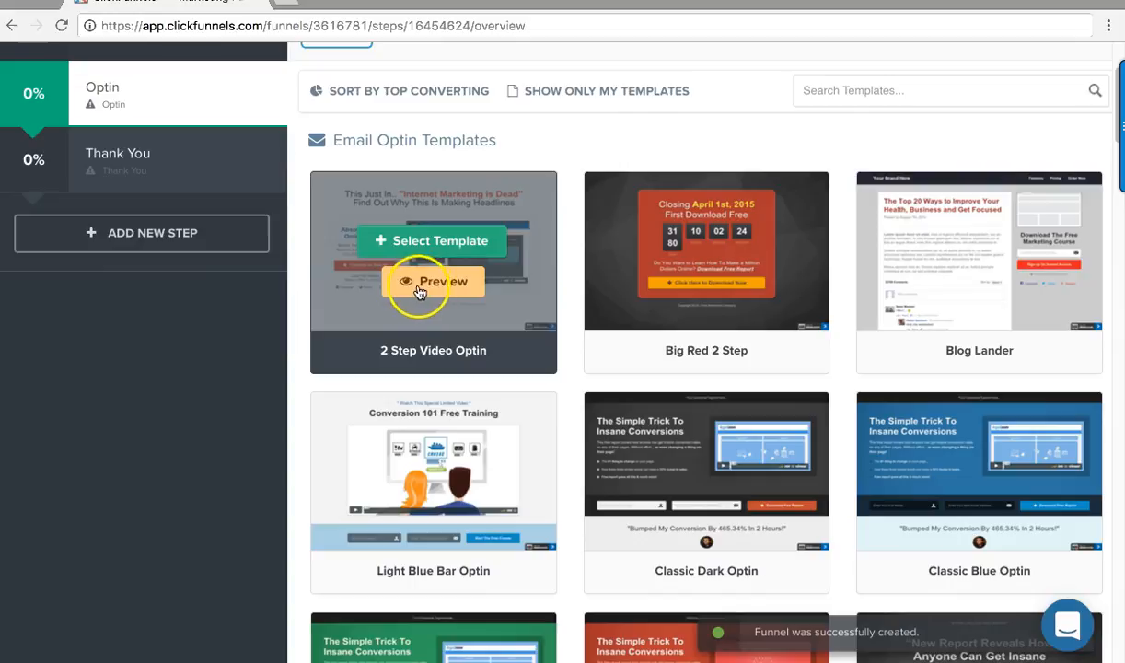
{"action": "scroll", "coordinate": [323, 296], "scroll_direction": "down", "scroll_amount": 1}
{"action": "scroll", "coordinate": [324, 296], "scroll_direction": "down", "scroll_amount": 4}
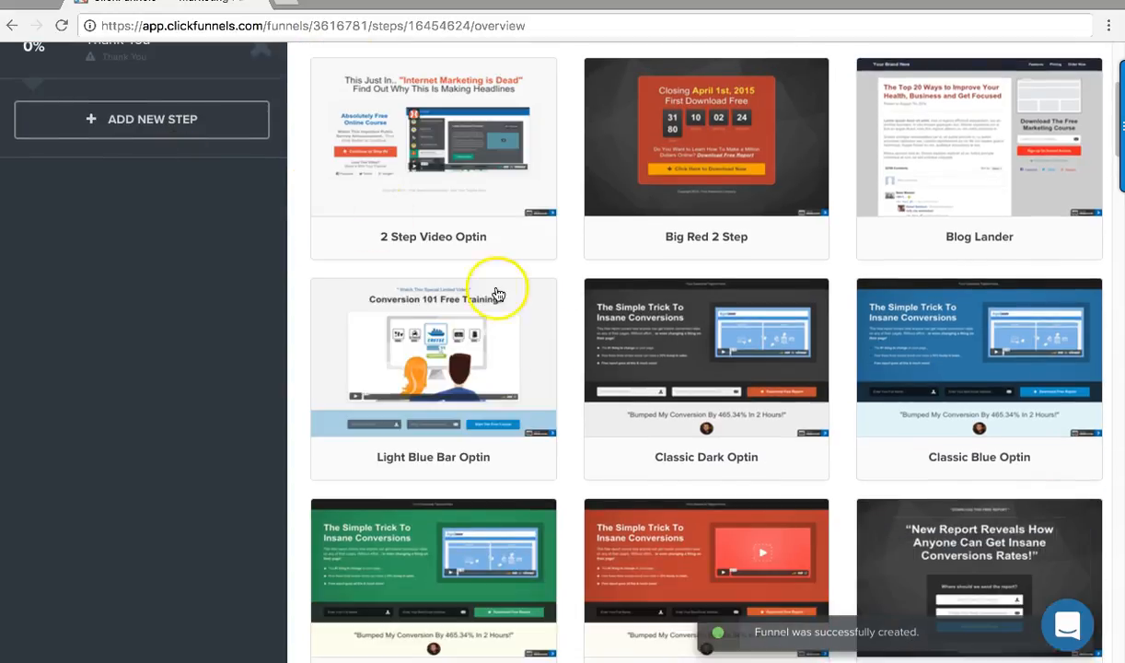
{"action": "scroll", "coordinate": [605, 384], "scroll_direction": "down", "scroll_amount": 1}
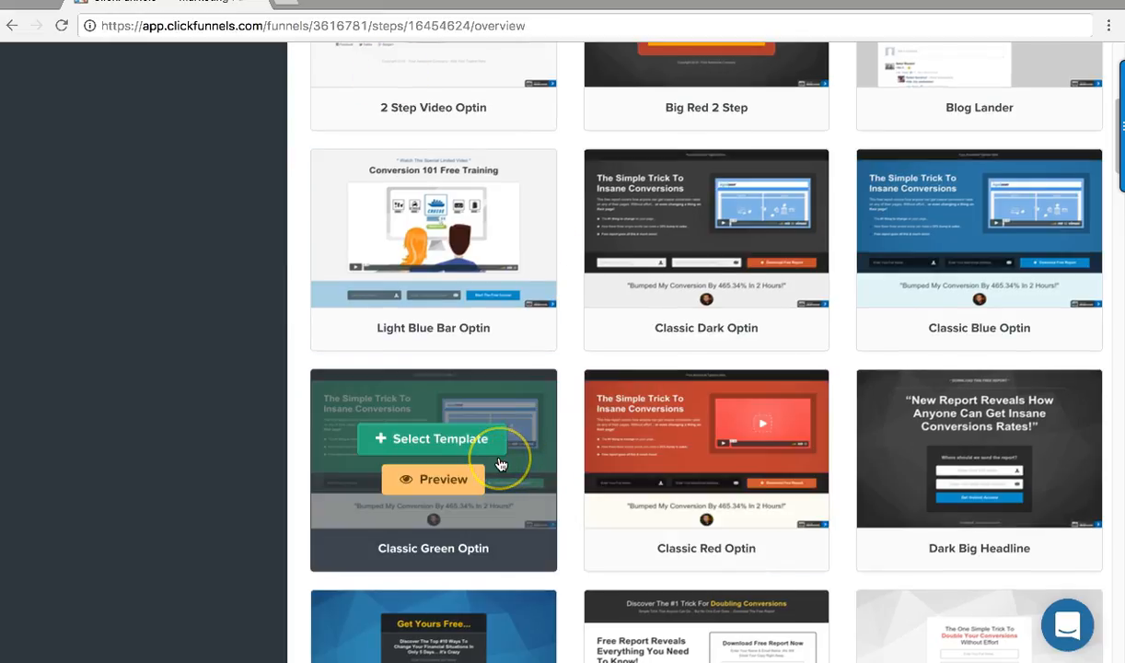
{"action": "scroll", "coordinate": [542, 469], "scroll_direction": "down", "scroll_amount": 4}
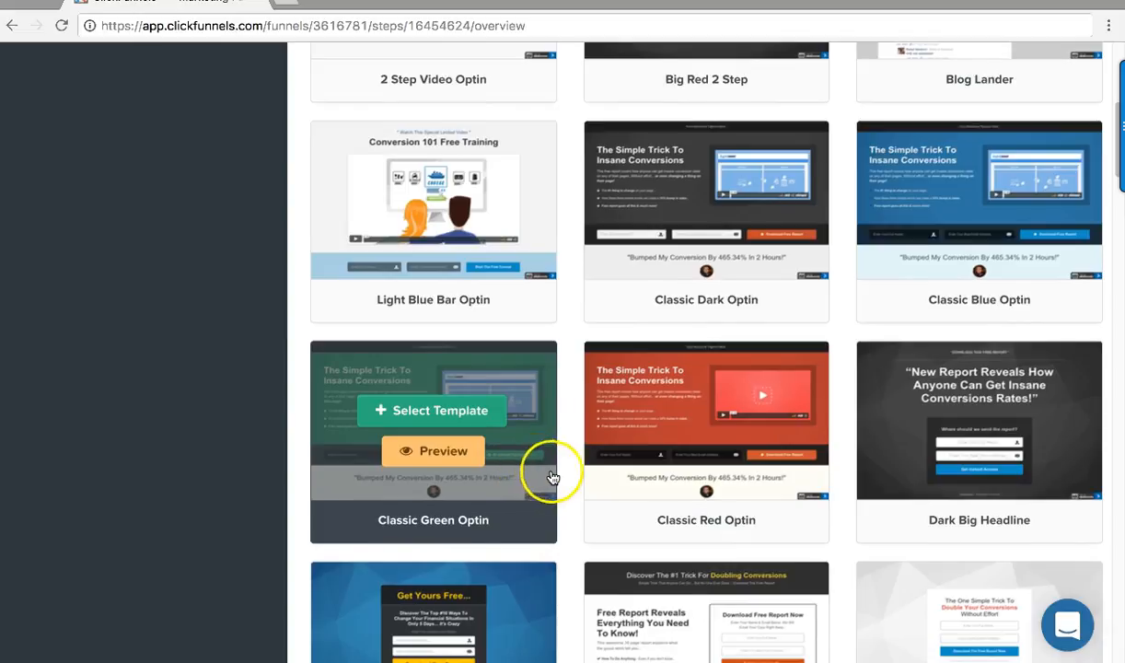
{"action": "scroll", "coordinate": [544, 476], "scroll_direction": "down", "scroll_amount": 1}
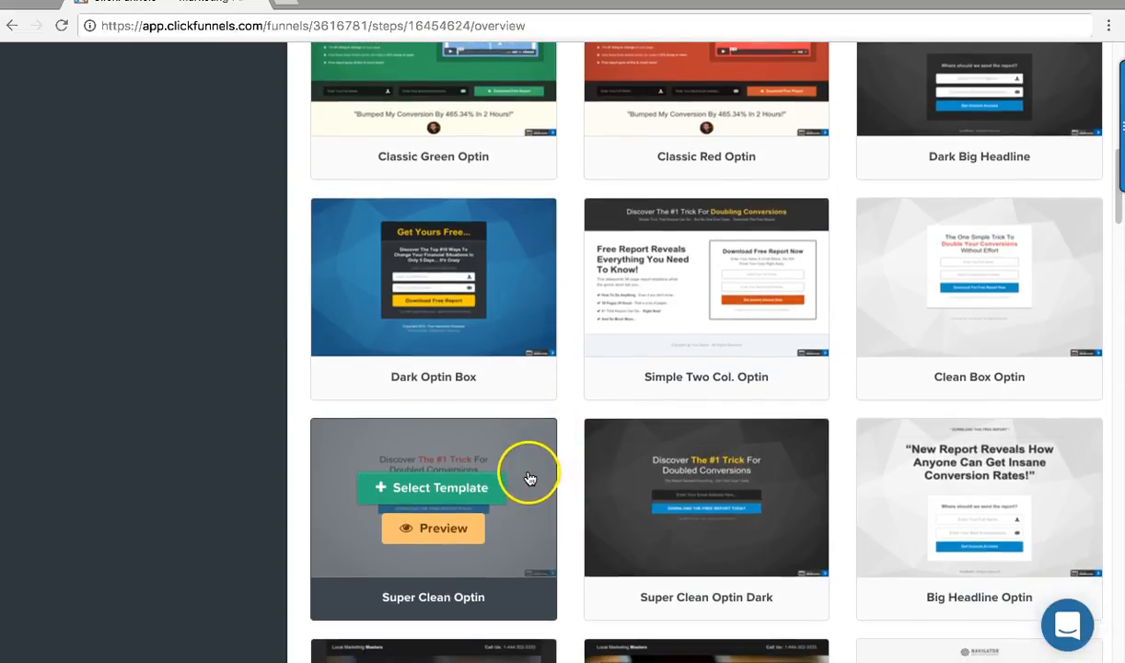
{"action": "scroll", "coordinate": [529, 474], "scroll_direction": "down", "scroll_amount": 3}
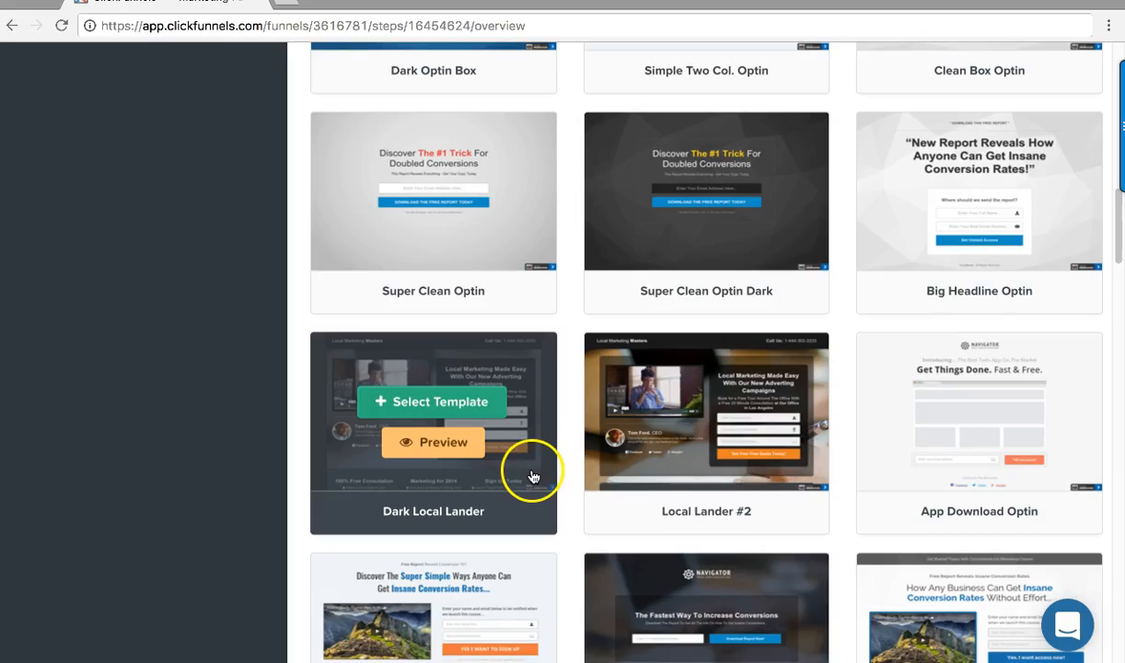
{"action": "scroll", "coordinate": [525, 475], "scroll_direction": "down", "scroll_amount": 1}
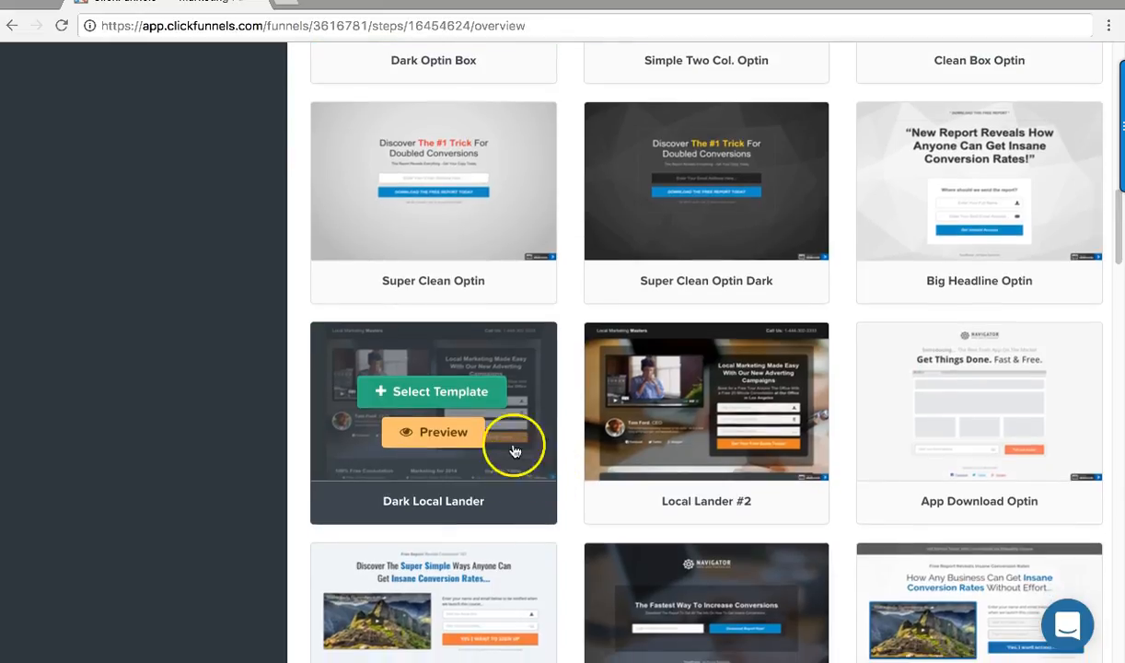
{"action": "scroll", "coordinate": [515, 451], "scroll_direction": "down", "scroll_amount": 3}
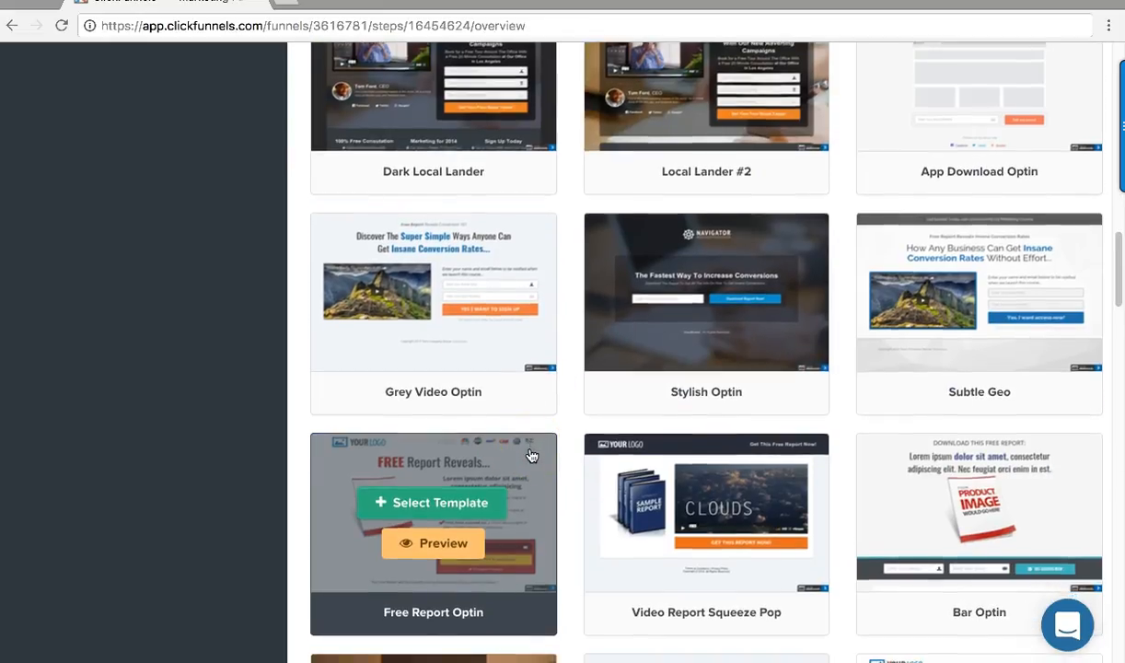
{"action": "scroll", "coordinate": [527, 454], "scroll_direction": "down", "scroll_amount": 2}
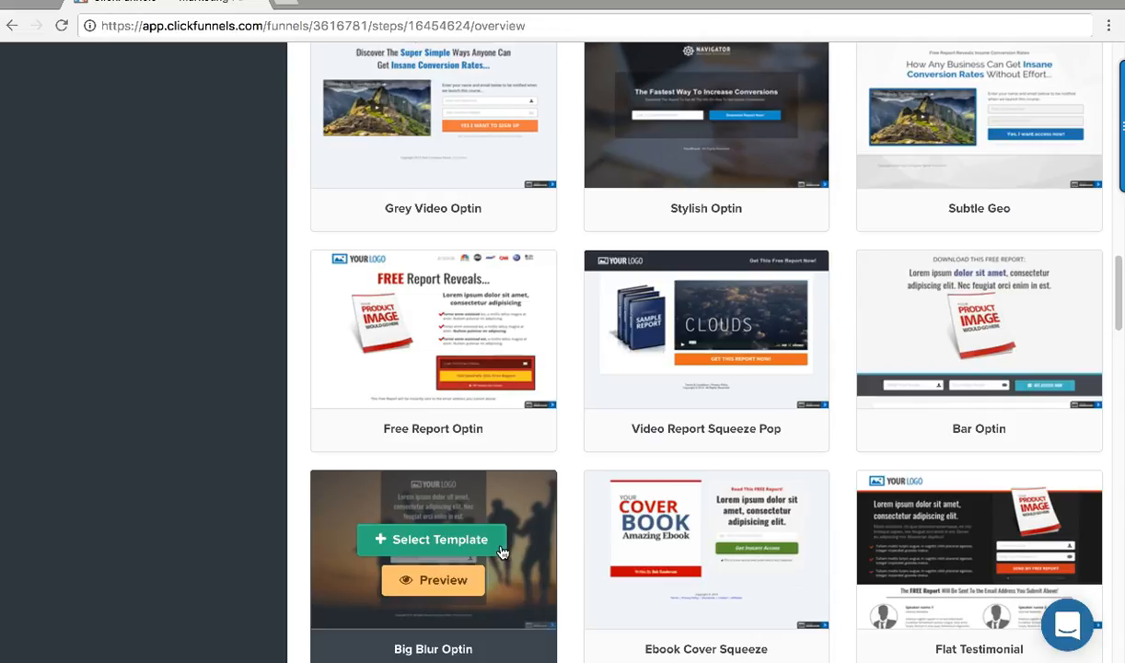
{"action": "left_click", "coordinate": [495, 545]}
{"action": "left_click", "coordinate": [489, 547]}
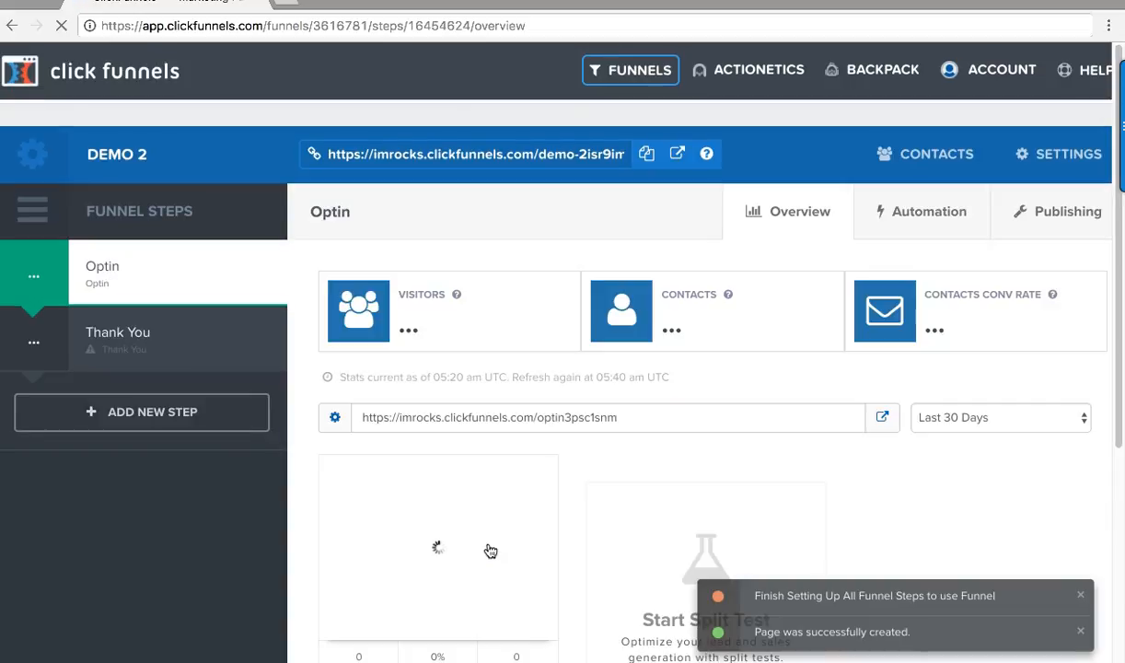
Step: Open the Optin page in the page editor in a new browser tab and switch to it
{"action": "left_click", "coordinate": [544, 509]}
{"action": "scroll", "coordinate": [542, 512], "scroll_direction": "down", "scroll_amount": 1}
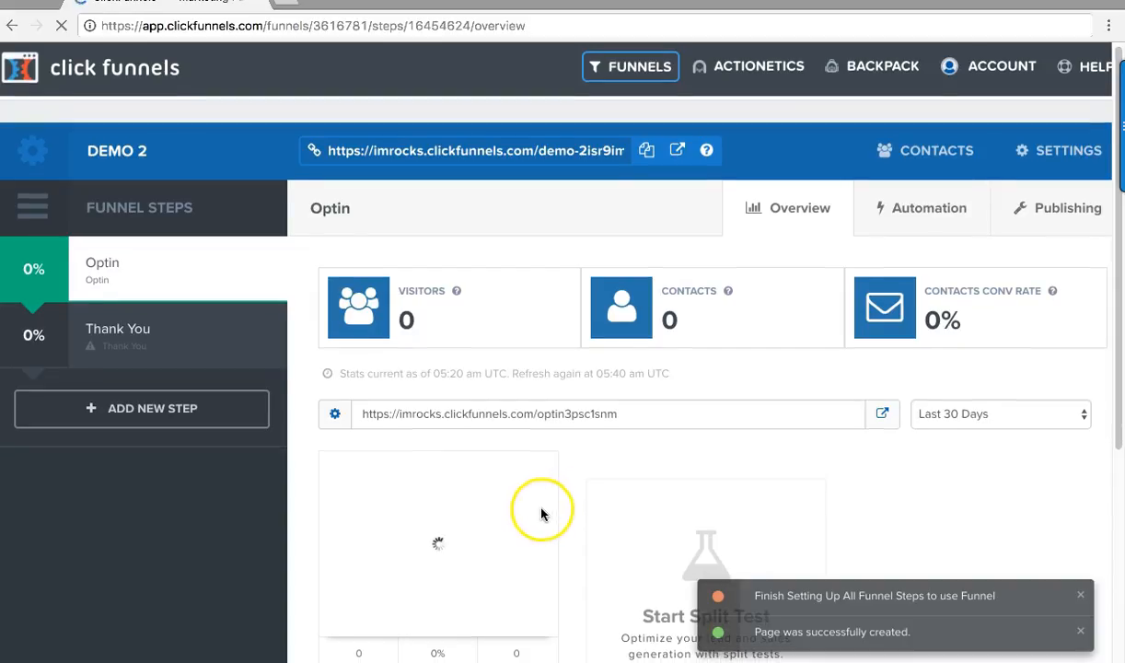
{"action": "scroll", "coordinate": [533, 511], "scroll_direction": "down", "scroll_amount": 3}
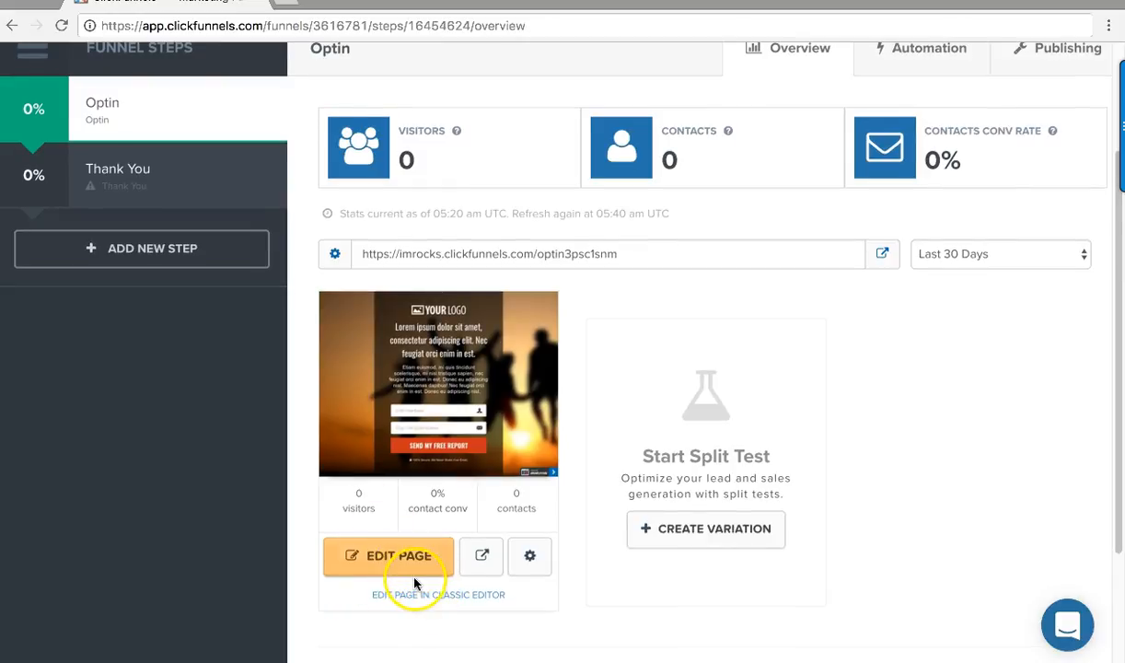
{"action": "left_click", "coordinate": [407, 563]}
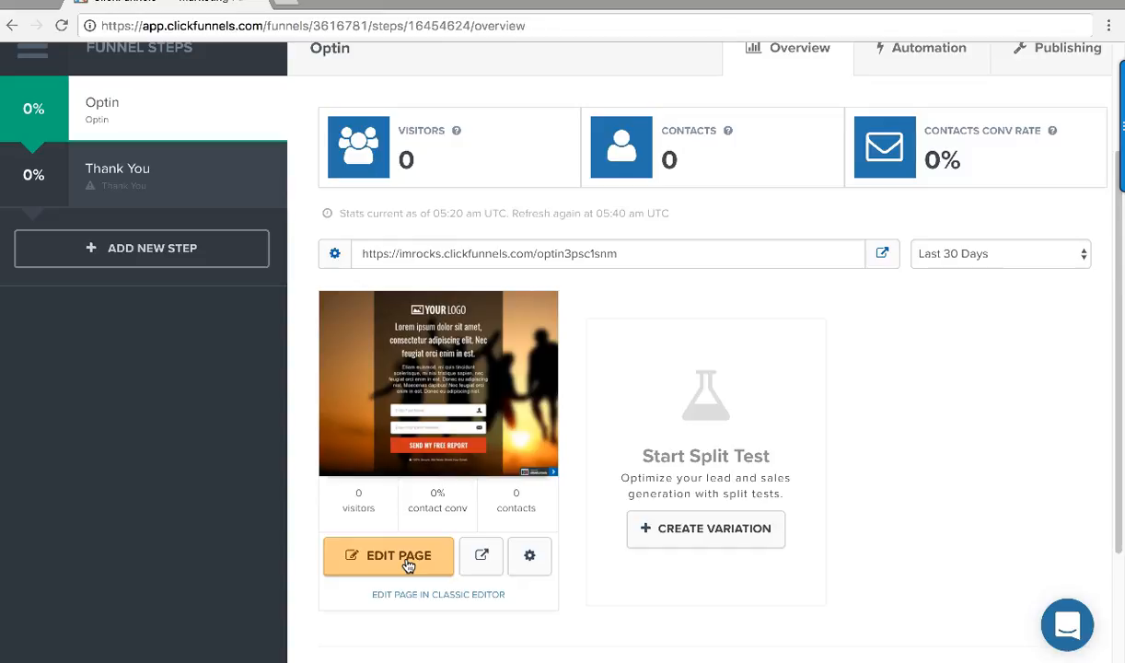
{"action": "right_click", "coordinate": [407, 564]}
{"action": "left_click", "coordinate": [456, 558]}
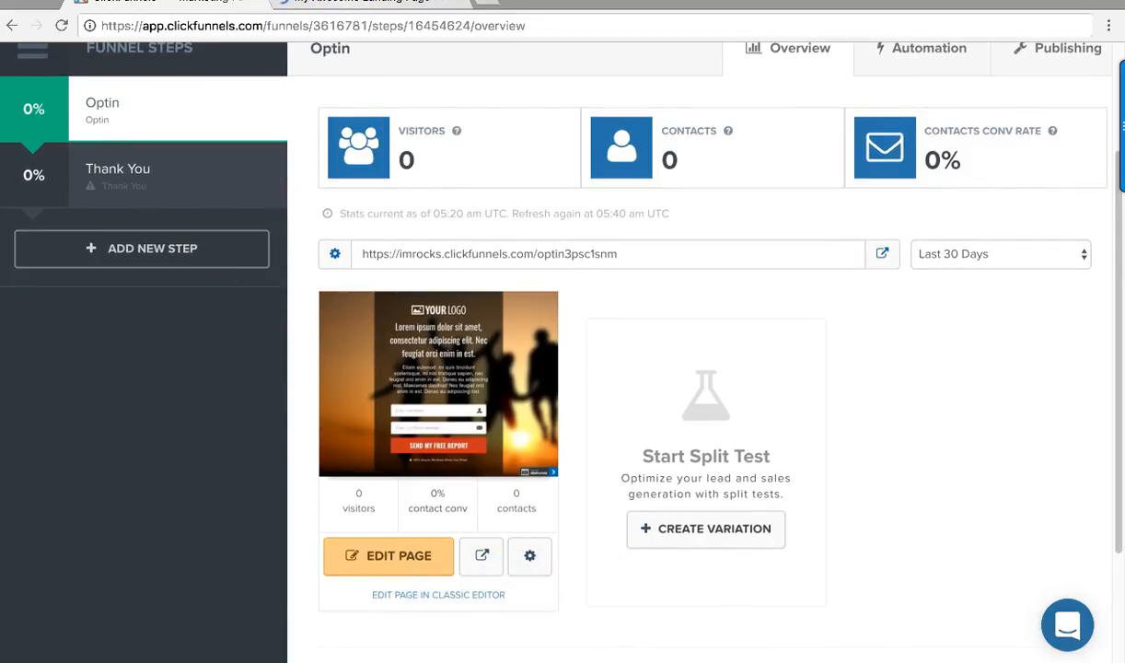
{"action": "left_click", "coordinate": [361, 3]}
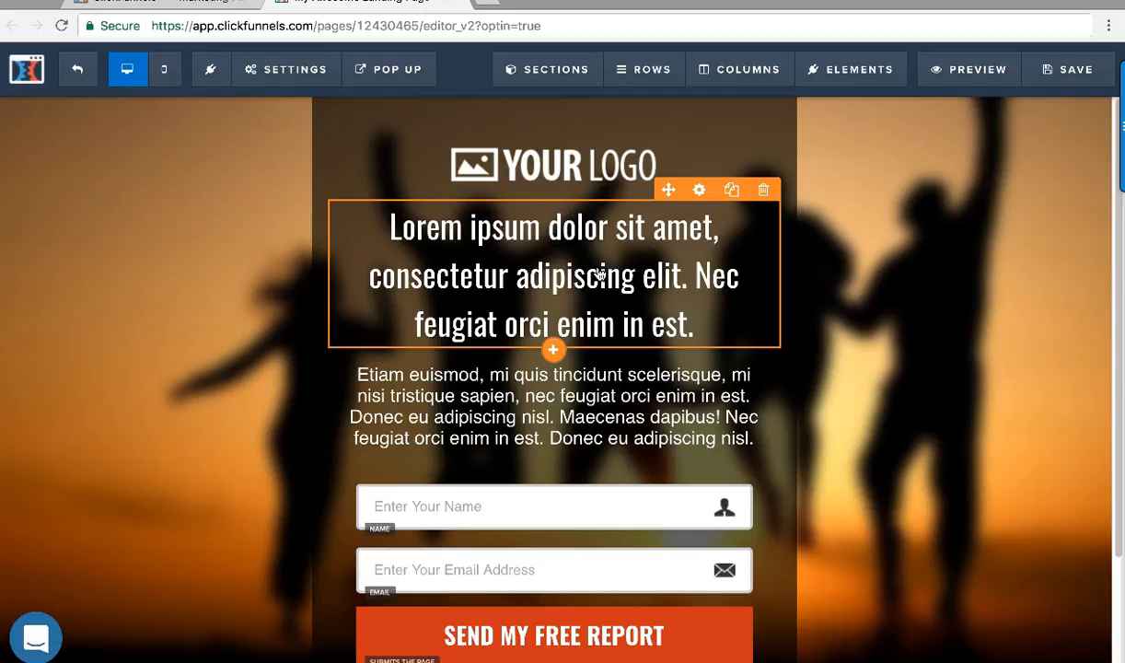
Step: Delete the "YOUR LOGO" image placeholder above the headline
{"action": "left_click", "coordinate": [585, 158]}
{"action": "left_click", "coordinate": [622, 239]}
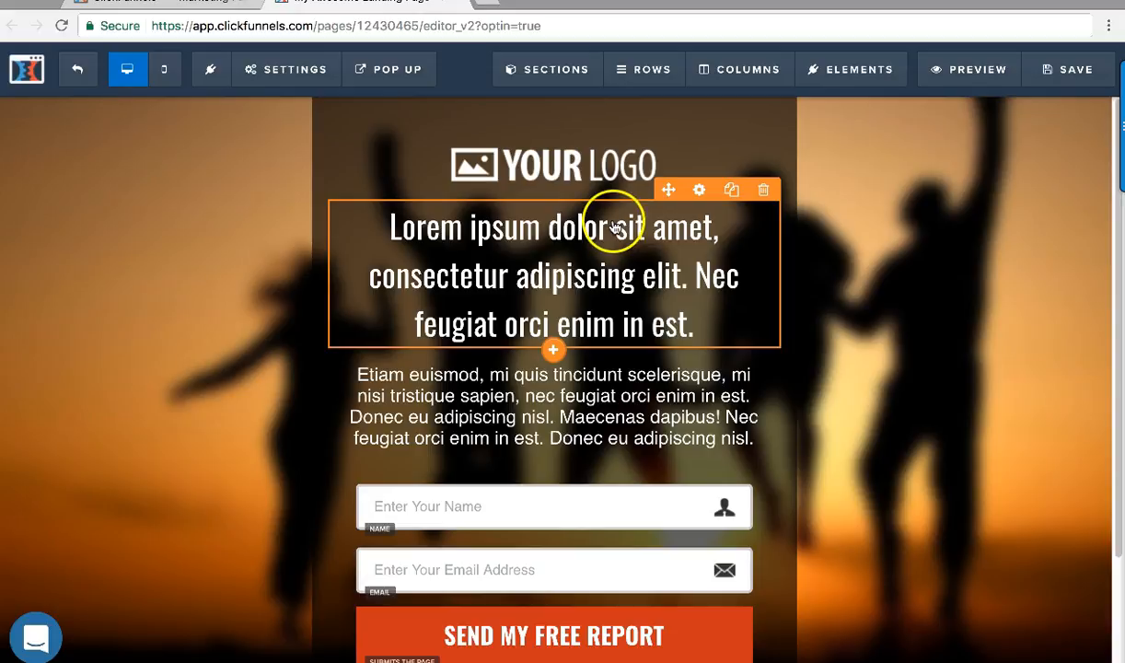
{"action": "left_click", "coordinate": [547, 161]}
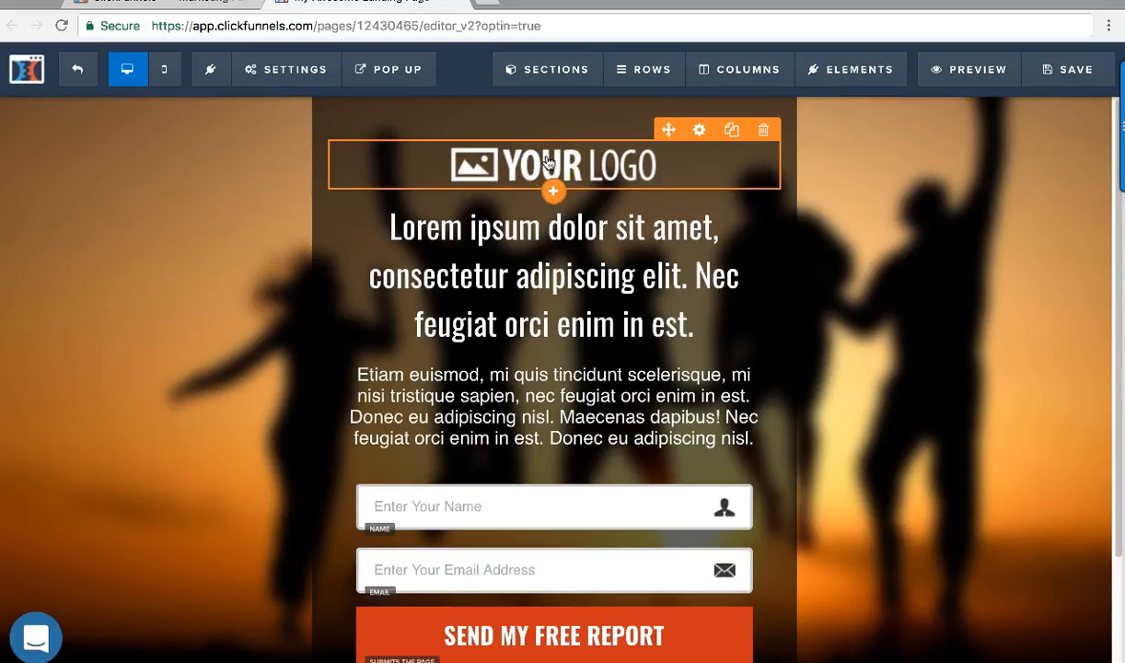
{"action": "left_click", "coordinate": [763, 135]}
{"action": "left_click", "coordinate": [683, 218]}
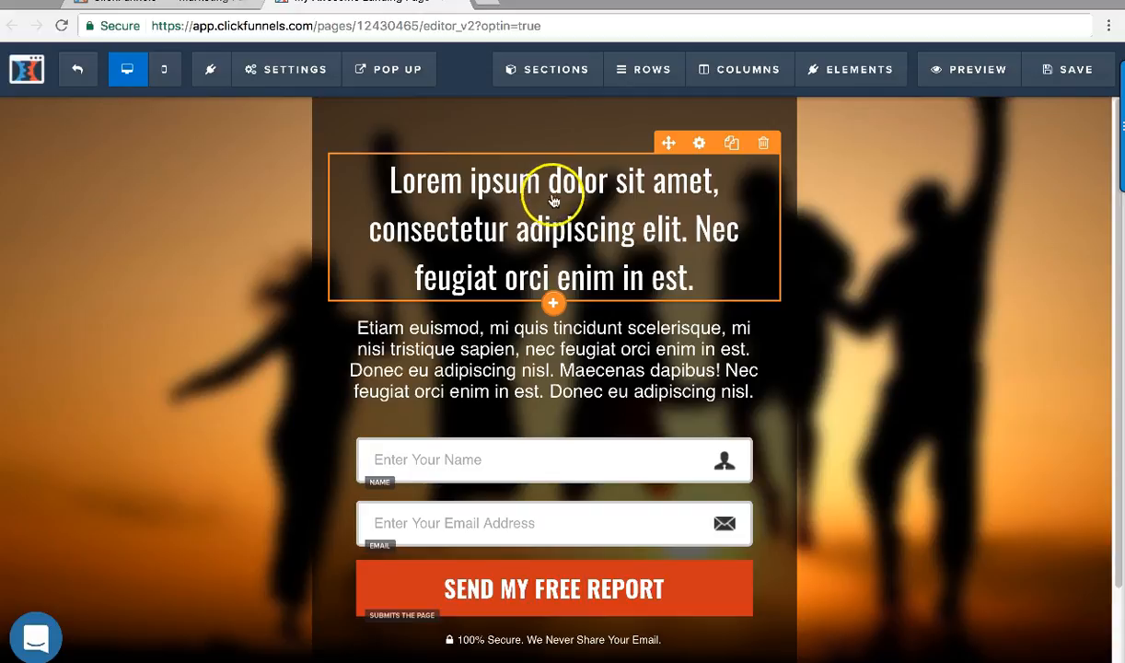
Step: Replace the placeholder headline text with "FREE REPORT REVEALS:"
{"action": "left_click", "coordinate": [581, 247]}
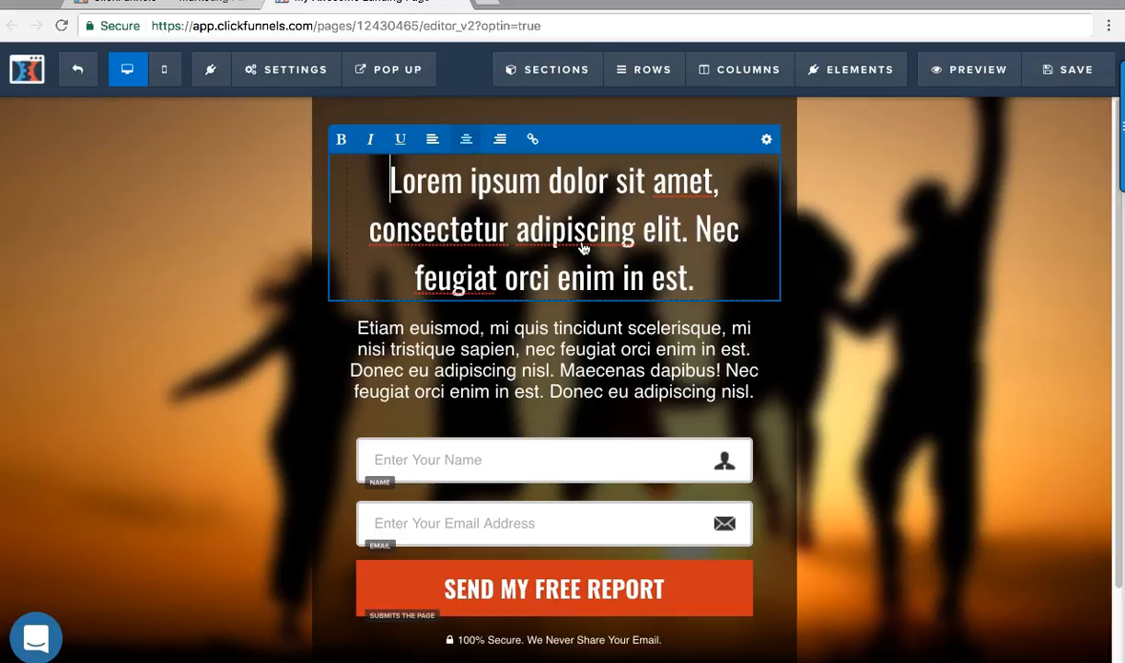
{"action": "left_click", "coordinate": [617, 252]}
{"action": "left_click_drag", "start_coordinate": [709, 278], "coordinate": [387, 177]}
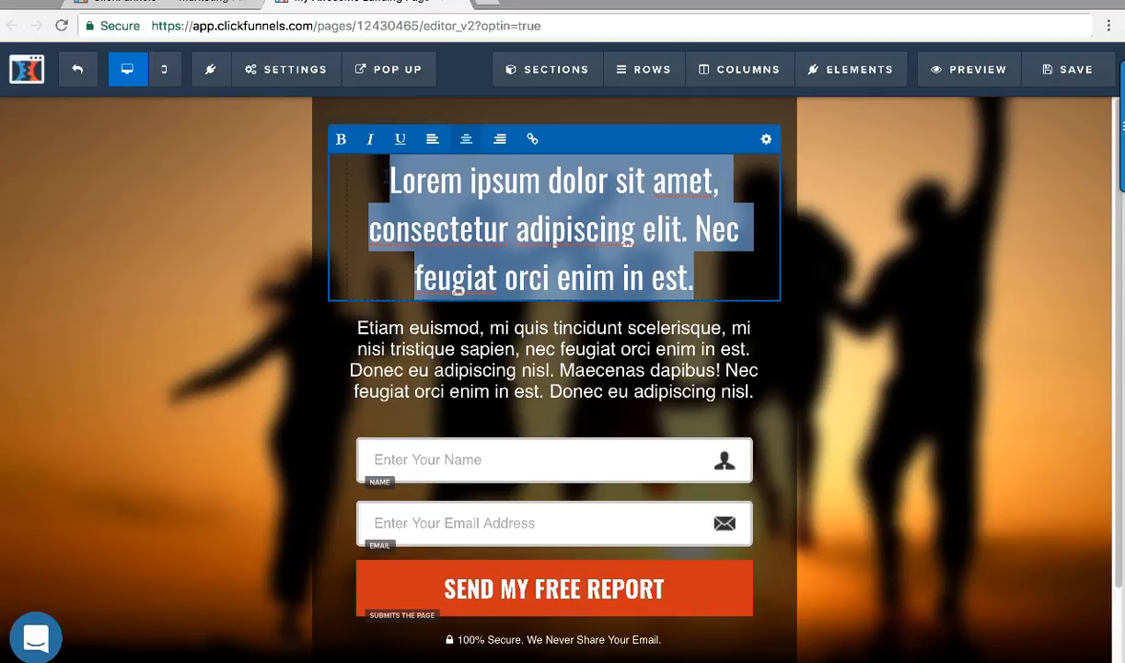
{"action": "type", "text": "FREE"}
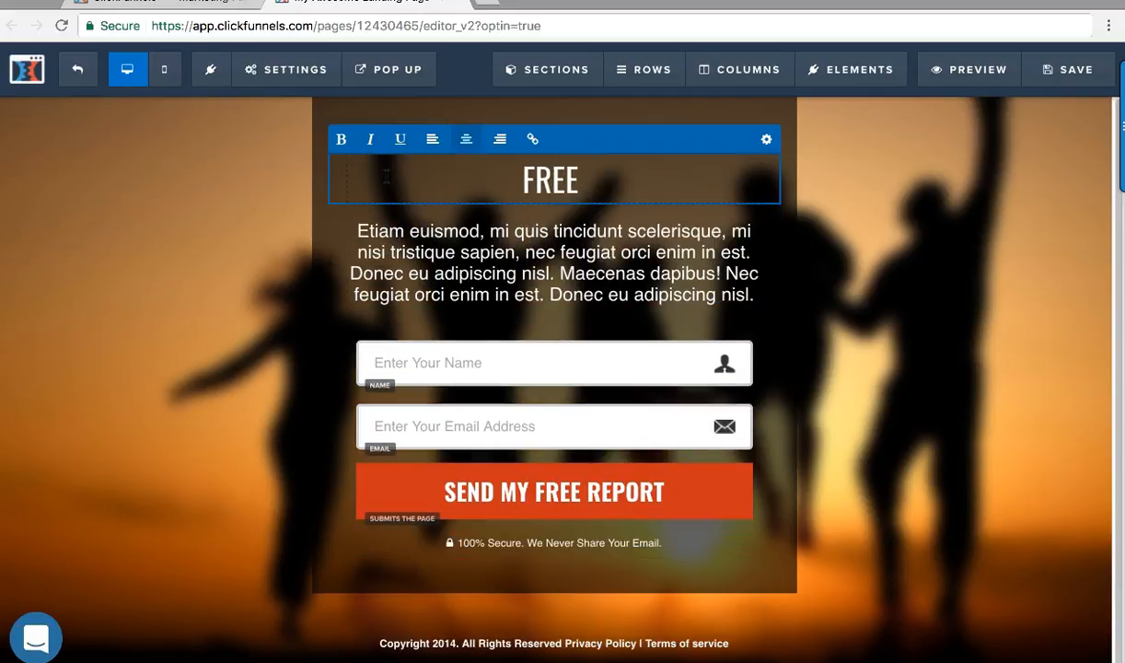
{"action": "type", "text": " REPORT R"}
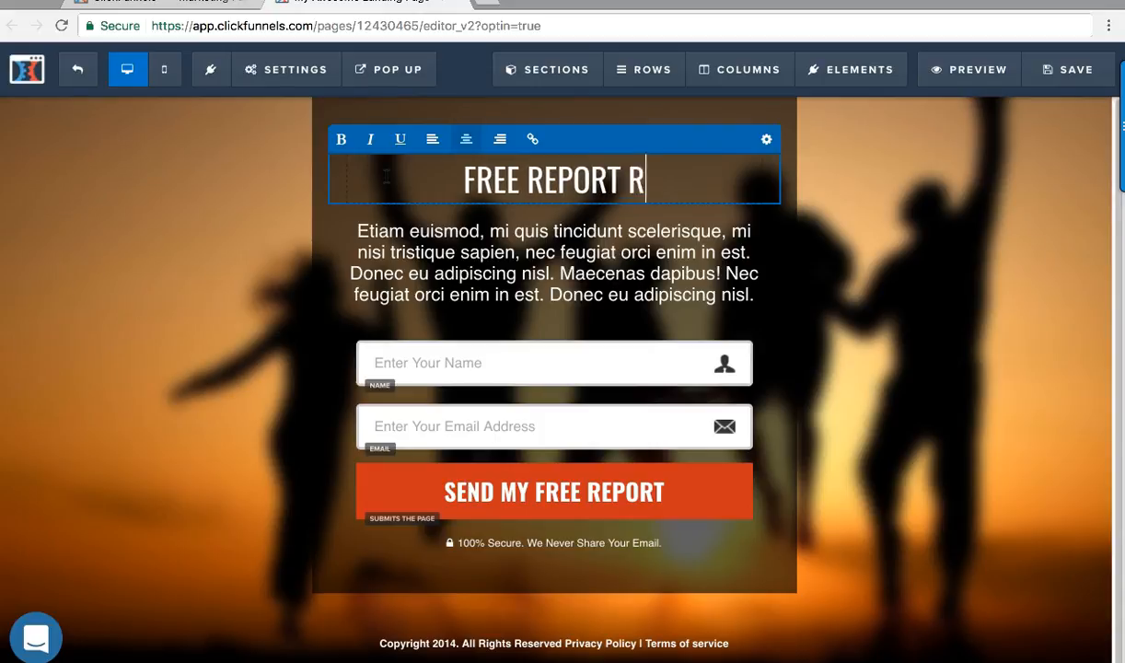
{"action": "type", "text": "EVEALS:"}
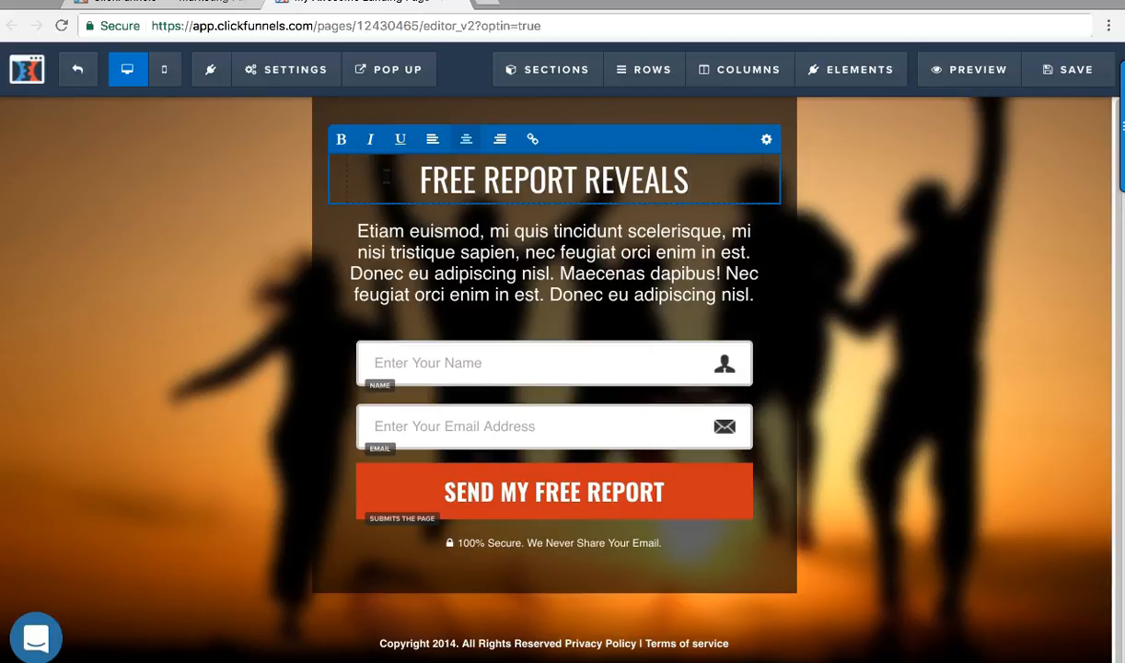
Step: Change the headline's text color to the orange-red swatch from the conversion colors
{"action": "left_click", "coordinate": [387, 189]}
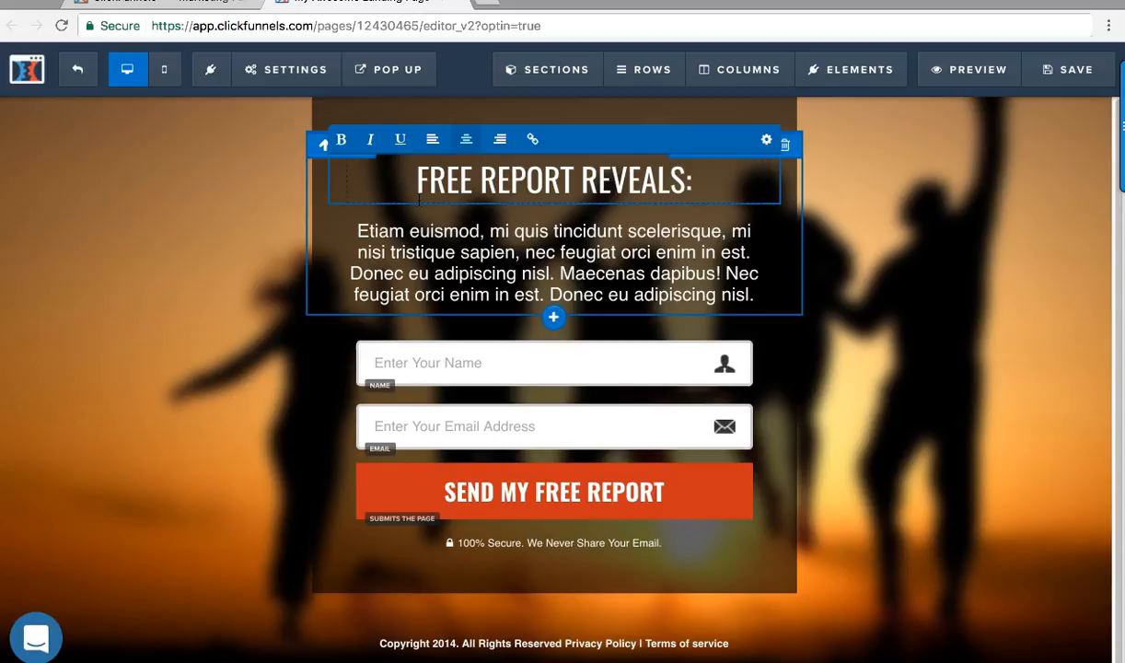
{"action": "left_click", "coordinate": [426, 189]}
{"action": "triple_click", "coordinate": [505, 181]}
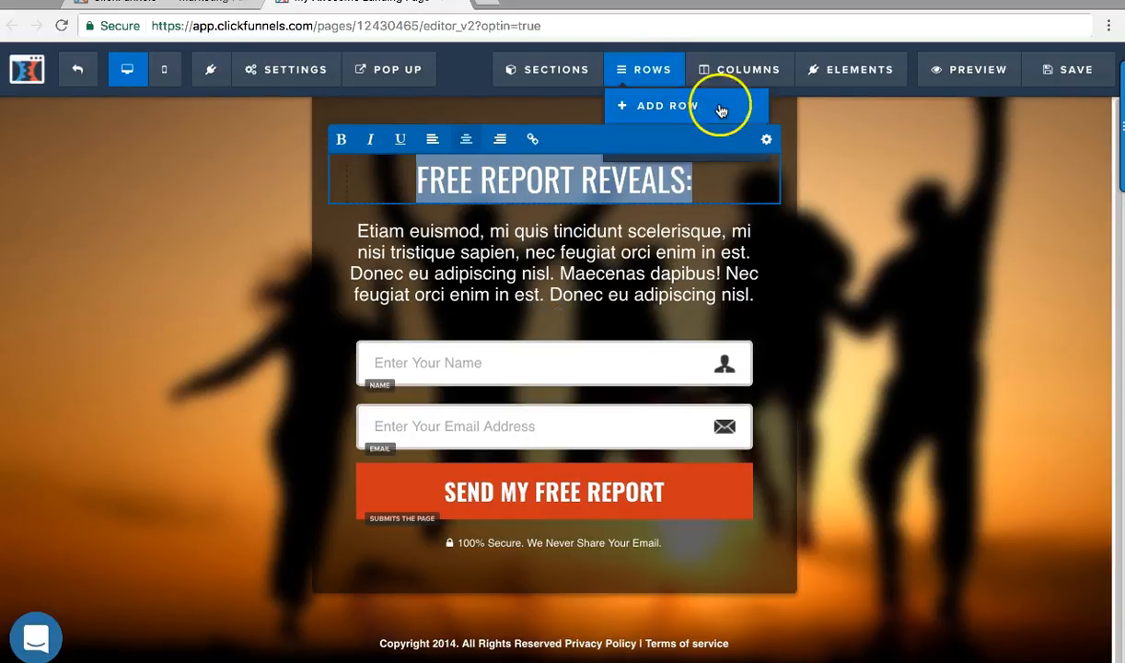
{"action": "left_click", "coordinate": [767, 138]}
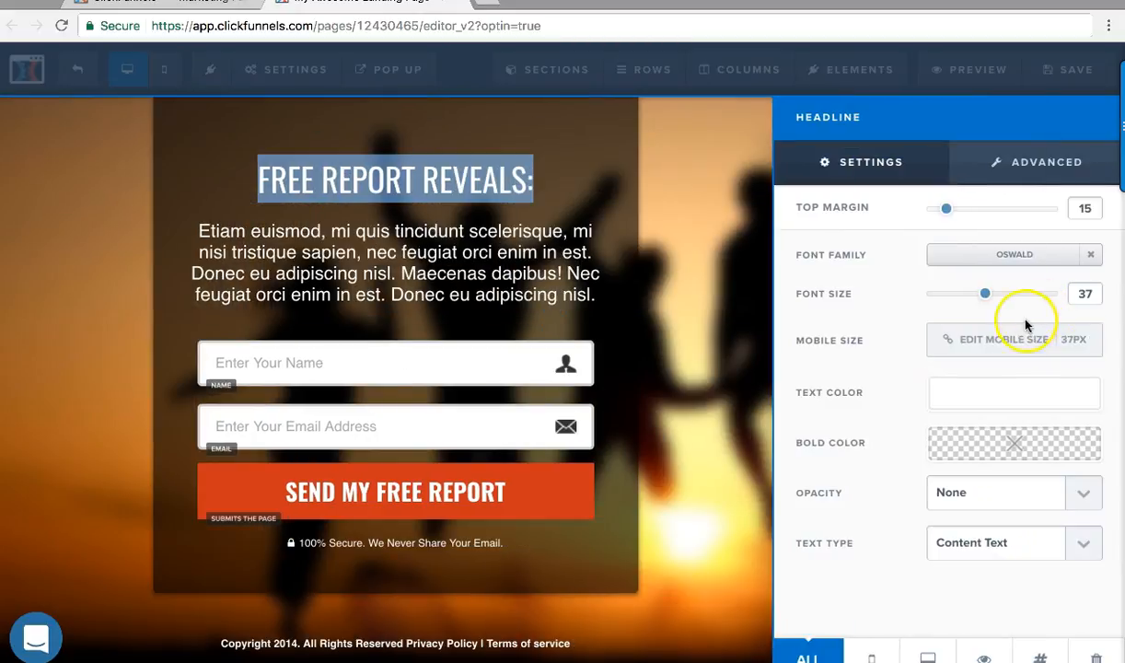
{"action": "left_click", "coordinate": [1014, 390]}
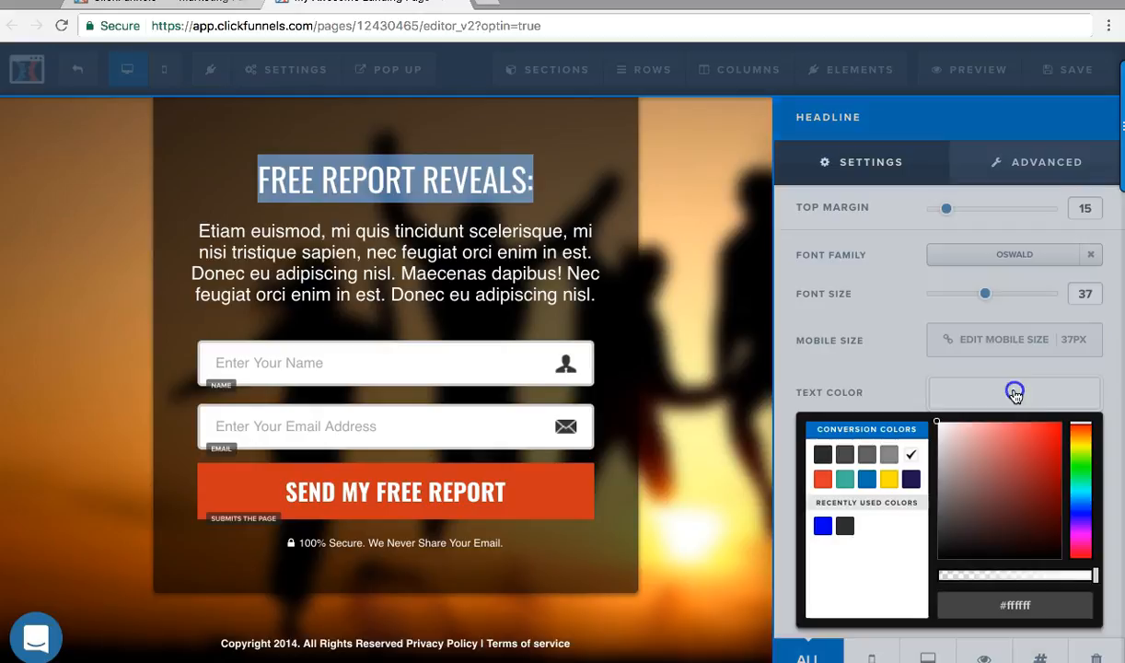
{"action": "left_click", "coordinate": [823, 478]}
{"action": "left_click", "coordinate": [477, 218]}
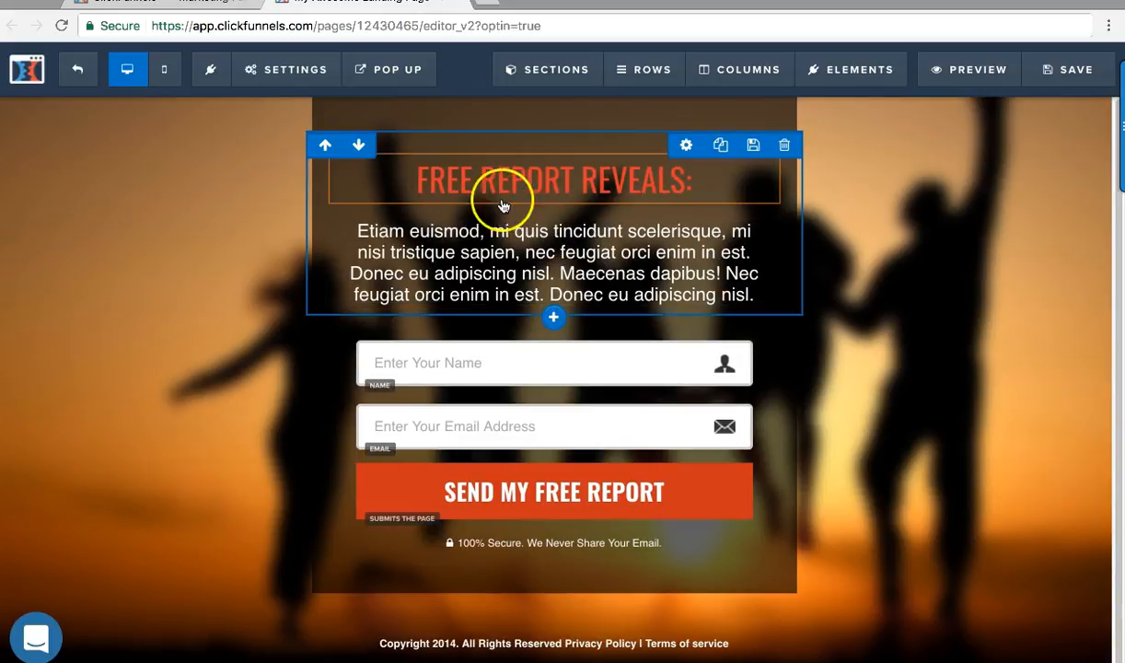
Step: Clear the placeholder paragraph text below the "FREE REPORT REVEALS:" headline
{"action": "left_click", "coordinate": [495, 239]}
{"action": "triple_click", "coordinate": [502, 239]}
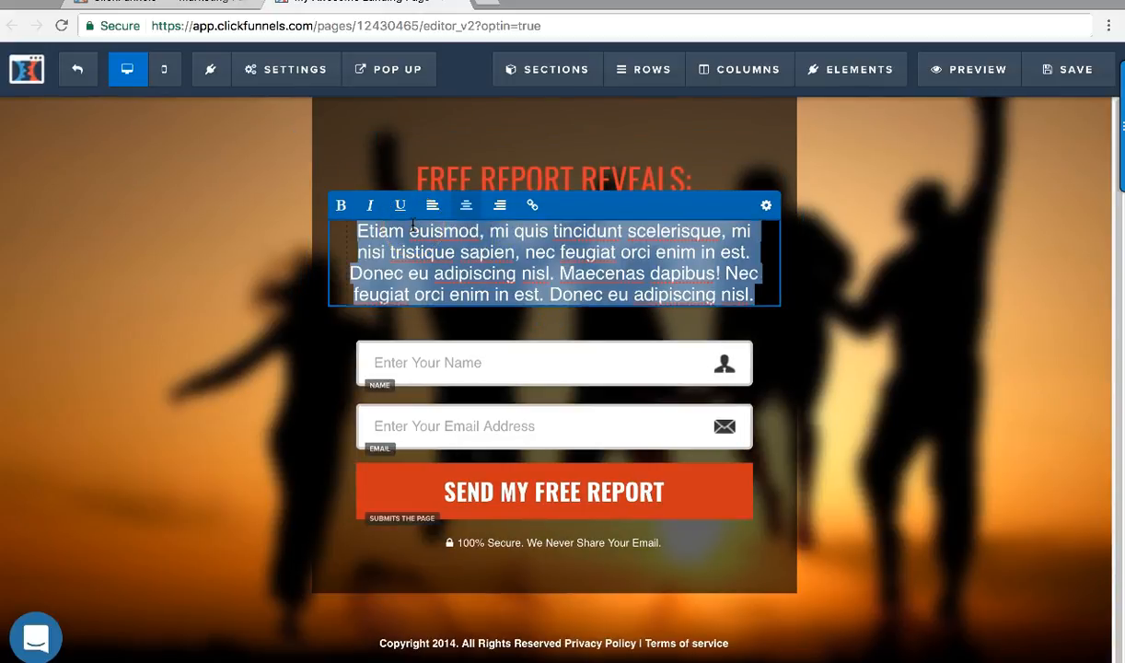
{"action": "key", "text": "BackSpace"}
{"action": "type", "text": "discover or how to or"}
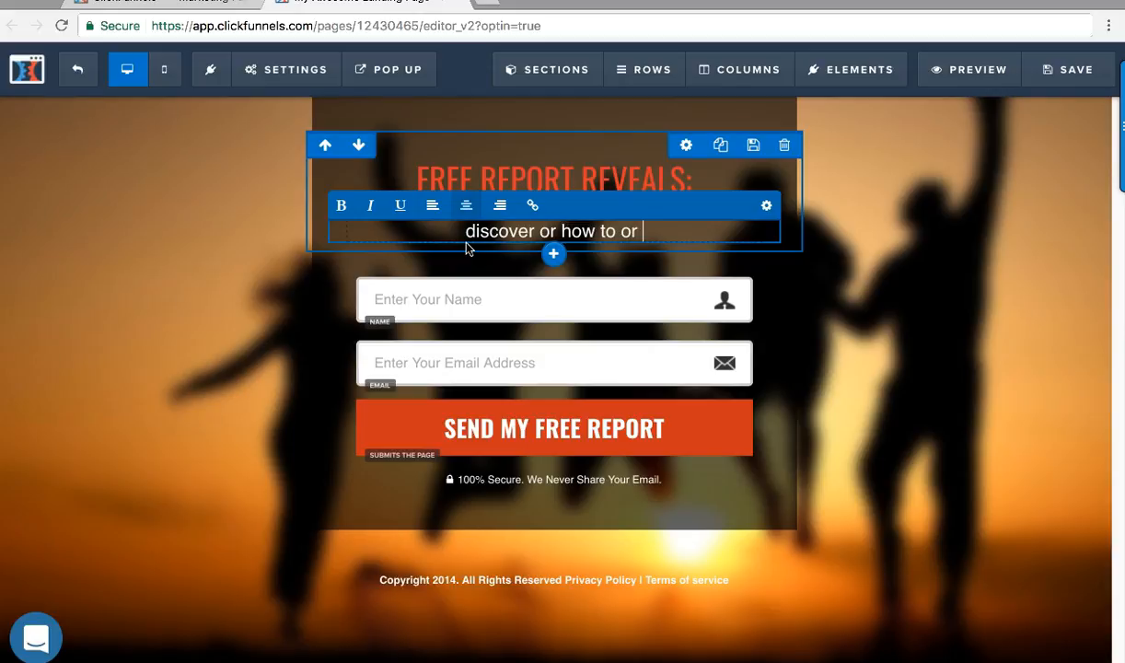
{"action": "type", "text": "Find out"}
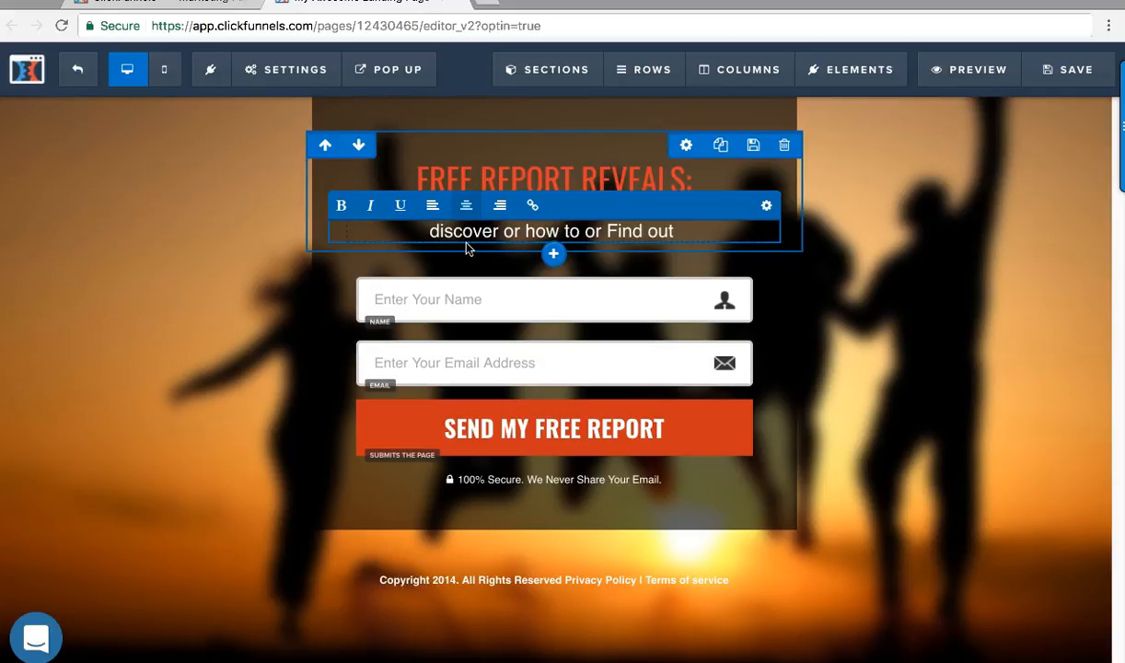
{"action": "key", "text": "BackSpace"}
{"action": "key", "text": "BackSpace"}
{"action": "key", "text": "BackSpace"}
{"action": "key", "text": "BackSpace"}
{"action": "key", "text": "BackSpace"}
{"action": "key", "text": "BackSpace"}
{"action": "key", "text": "BackSpace"}
{"action": "key", "text": "BackSpace"}
{"action": "key", "text": "BackSpace"}
{"action": "key", "text": "BackSpace"}
{"action": "key", "text": "BackSpace"}
{"action": "key", "text": "BackSpace"}
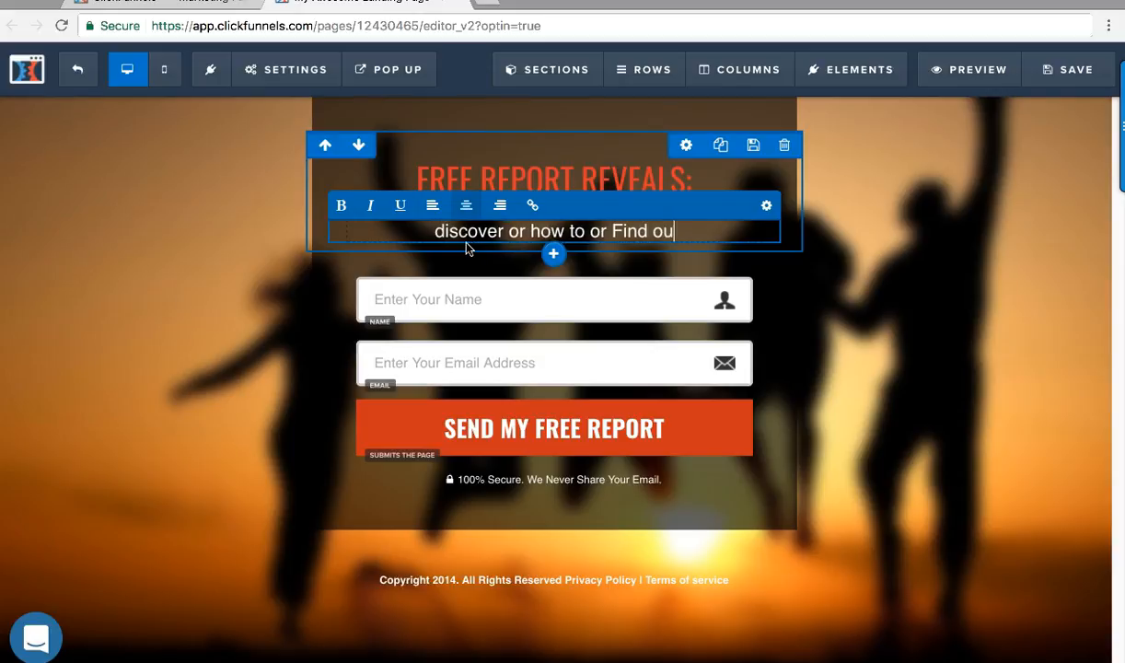
{"action": "key", "text": "BackSpace"}
{"action": "key", "text": "BackSpace"}
{"action": "key", "text": "BackSpace"}
{"action": "key", "text": "BackSpace"}
{"action": "key", "text": "BackSpace"}
{"action": "key", "text": "BackSpace"}
{"action": "key", "text": "BackSpace"}
{"action": "key", "text": "BackSpace"}
{"action": "key", "text": "BackSpace"}
{"action": "key", "text": "BackSpace"}
{"action": "key", "text": "BackSpace"}
{"action": "key", "text": "BackSpace"}
{"action": "key", "text": "BackSpace"}
{"action": "key", "text": "BackSpace"}
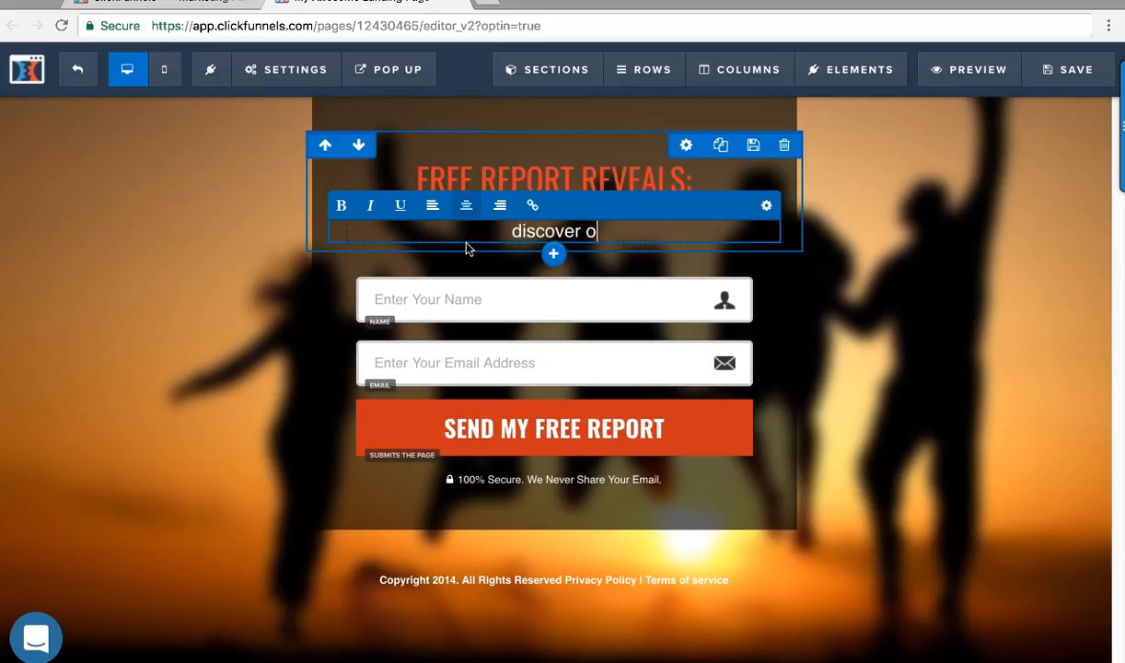
{"action": "key", "text": "BackSpace"}
{"action": "key", "text": "BackSpace"}
{"action": "key", "text": "BackSpace"}
{"action": "key", "text": "BackSpace"}
Step: Enter "Discover These THREE Secrets" as the subheadline text below the headline
{"action": "type", "text": "Dis"}
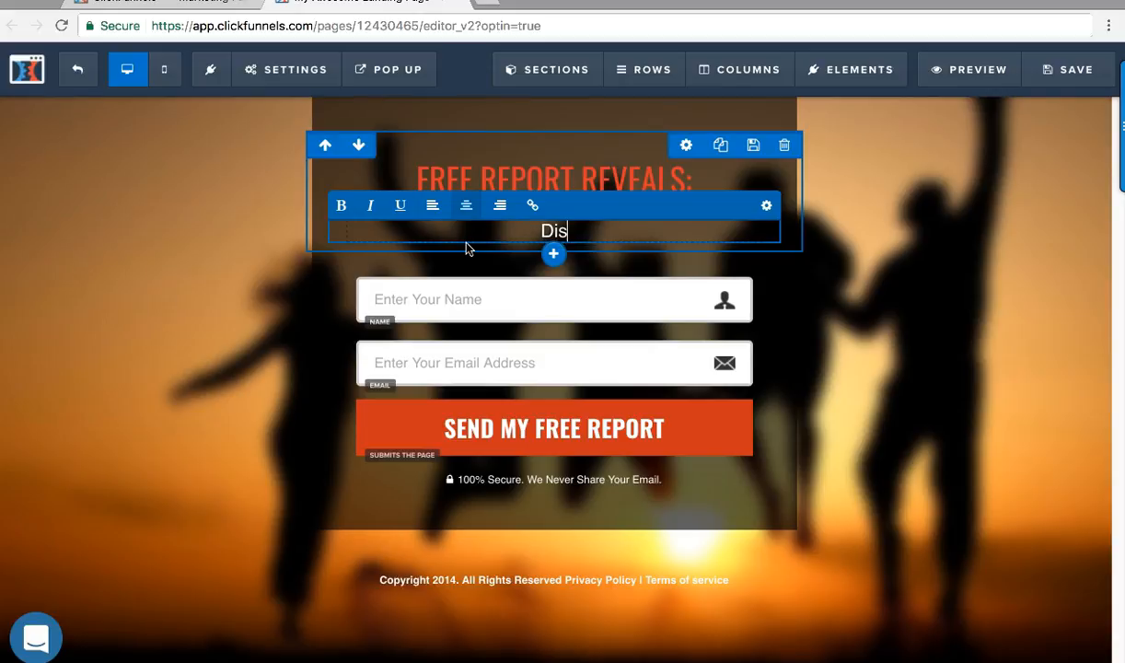
{"action": "type", "text": "cover These THr"}
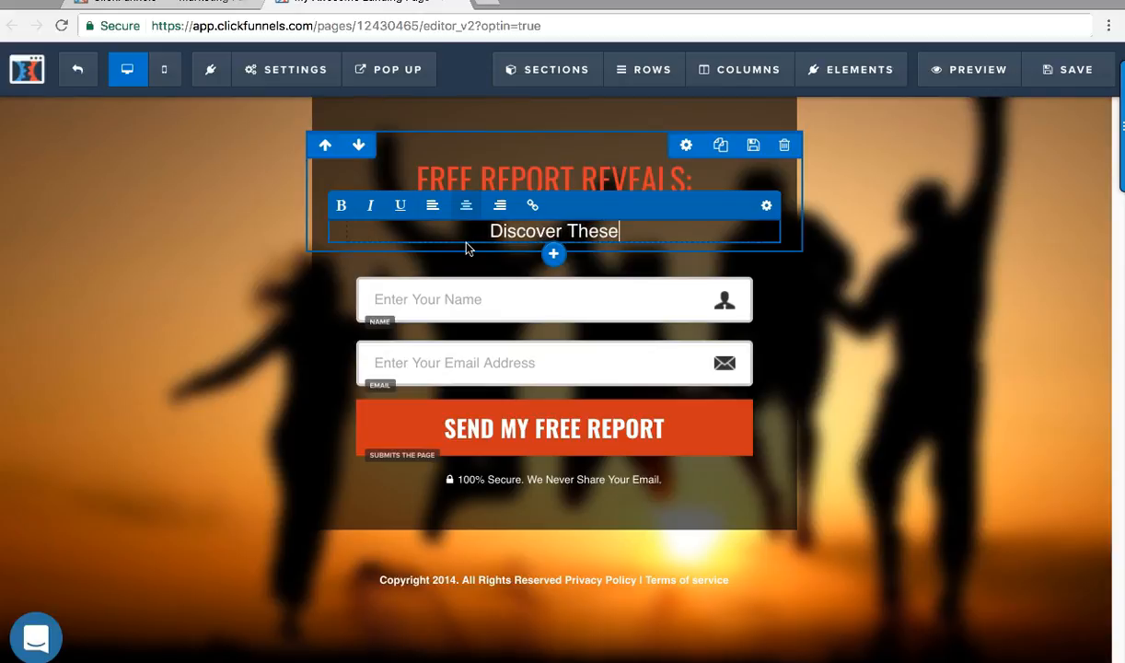
{"action": "key", "text": "BackSpace"}
{"action": "key", "text": "BackSpace"}
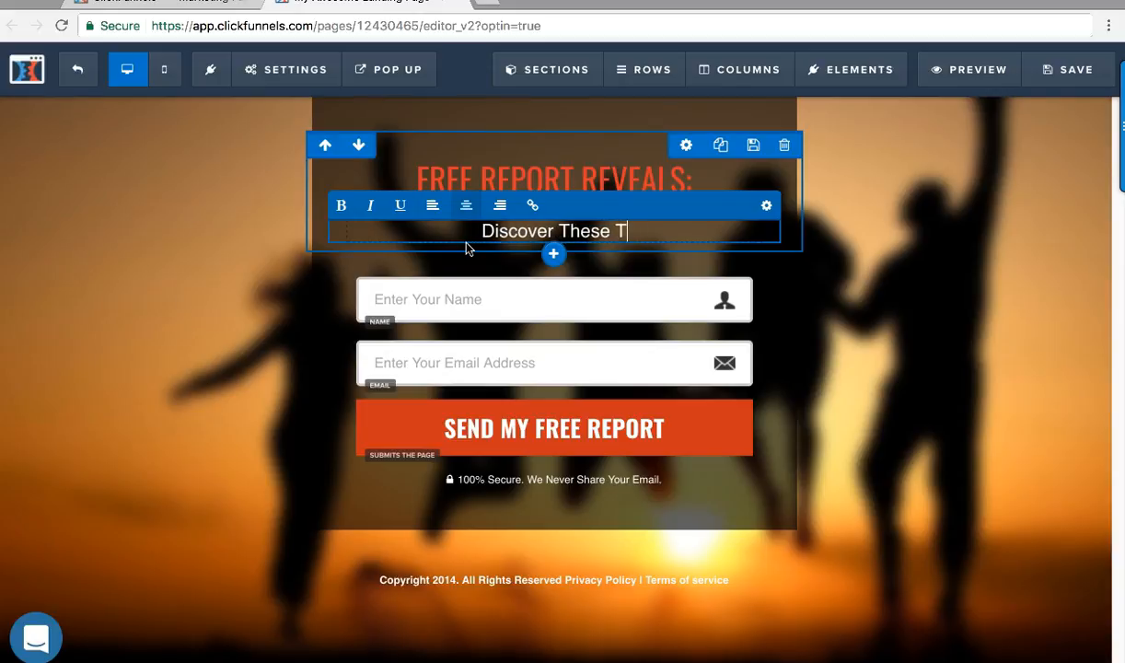
{"action": "type", "text": "HREE "}
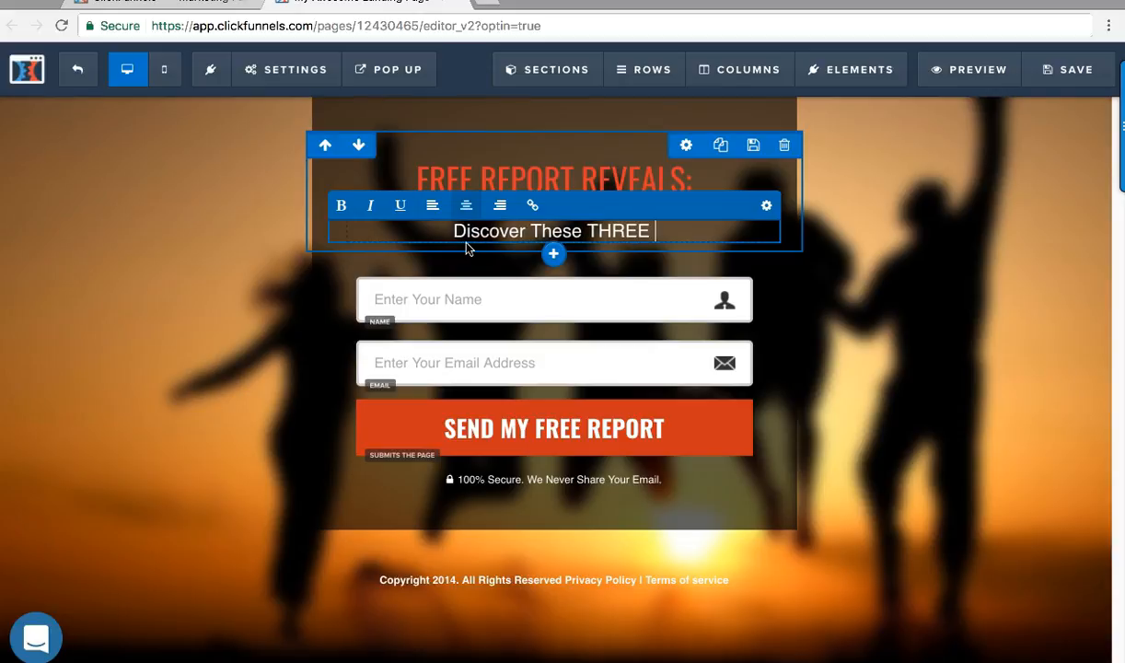
{"action": "type", "text": "Scersts"}
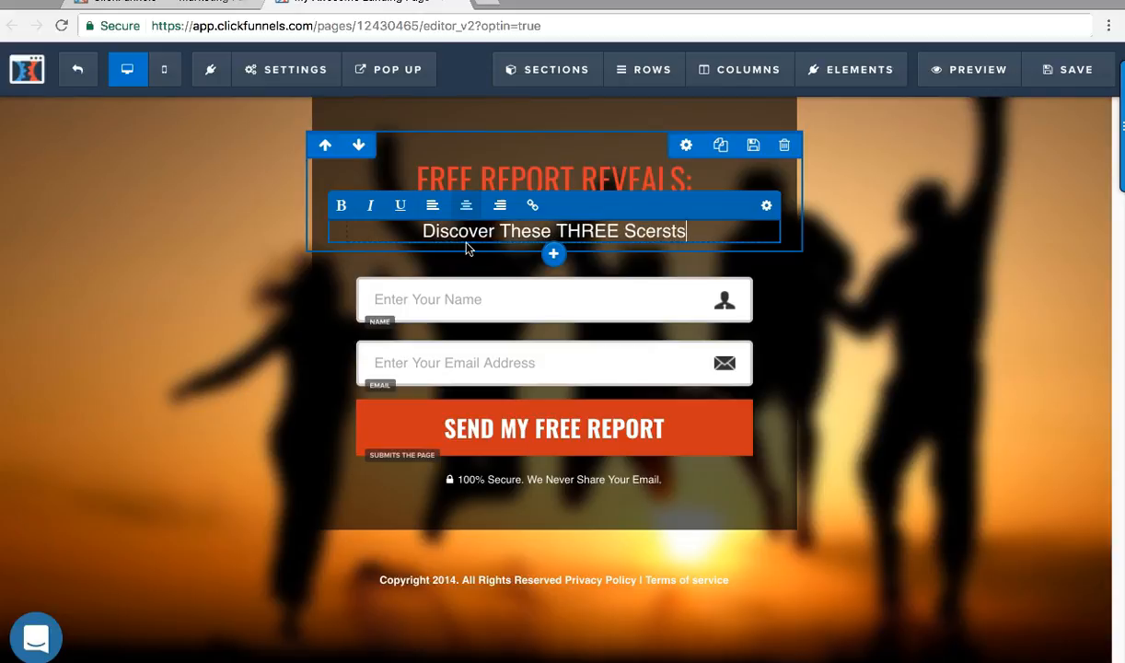
{"action": "key", "text": "BackSpace"}
{"action": "key", "text": "BackSpace"}
{"action": "key", "text": "BackSpace"}
{"action": "type", "text": "ts"}
{"action": "key", "text": "BackSpace"}
{"action": "key", "text": "BackSpace"}
{"action": "key", "text": "BackSpace"}
{"action": "key", "text": "BackSpace"}
{"action": "type", "text": "rets"}
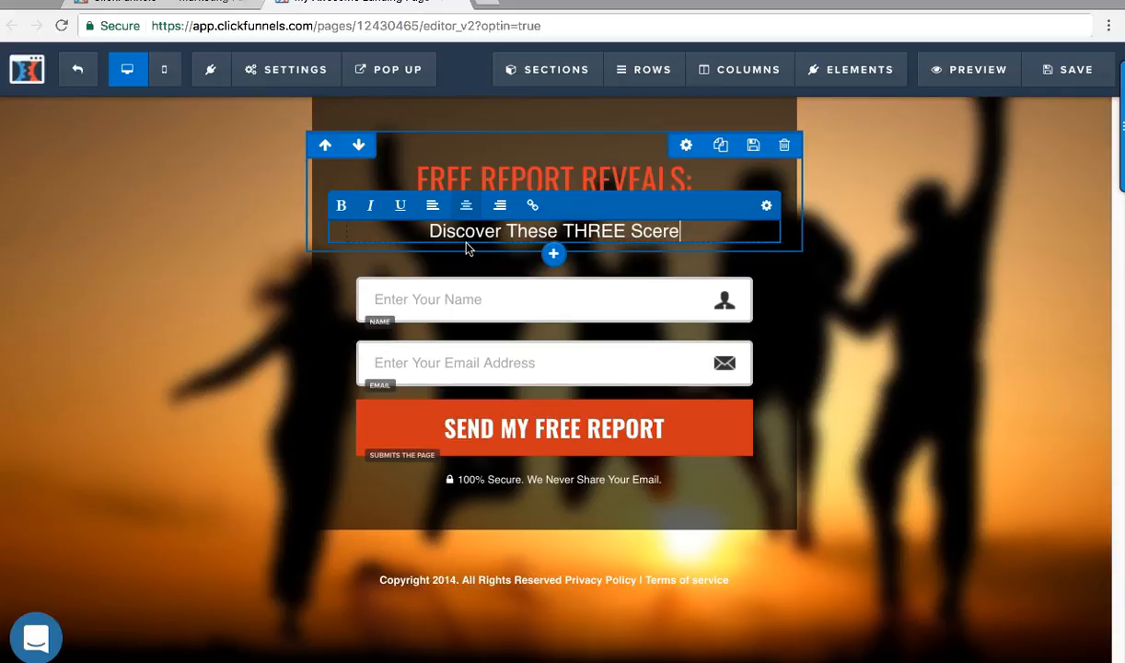
{"action": "key", "text": "BackSpace"}
{"action": "key", "text": "BackSpace"}
{"action": "key", "text": "BackSpace"}
{"action": "key", "text": "BackSpace"}
{"action": "key", "text": "BackSpace"}
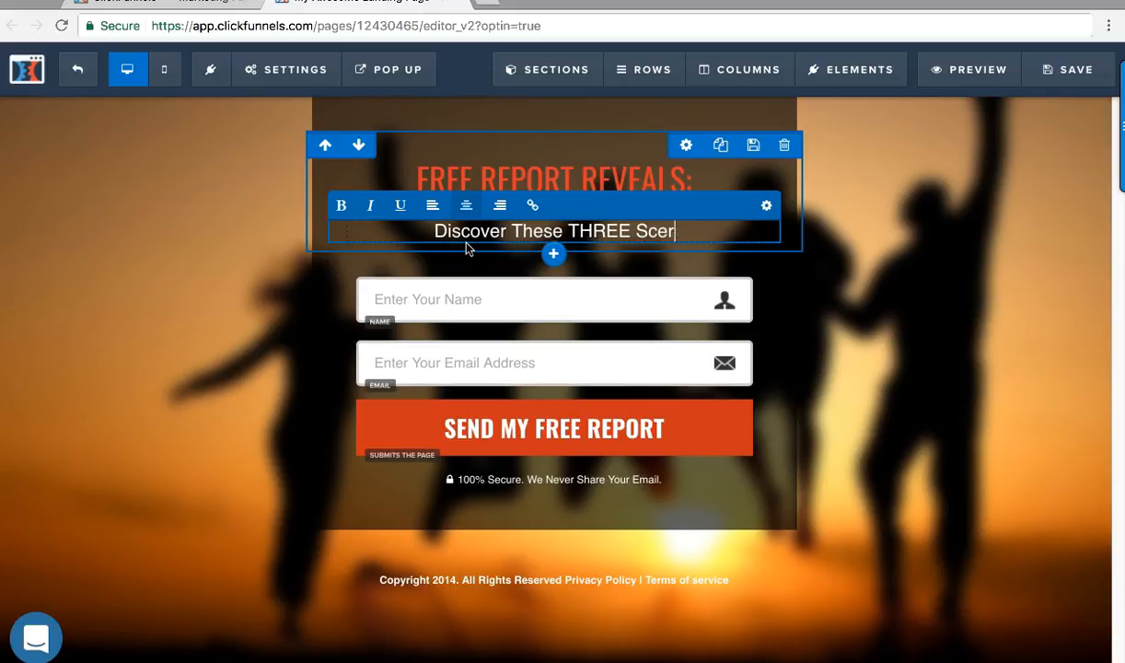
{"action": "type", "text": "rets"}
{"action": "key", "text": "BackSpace"}
{"action": "type", "text": "s"}
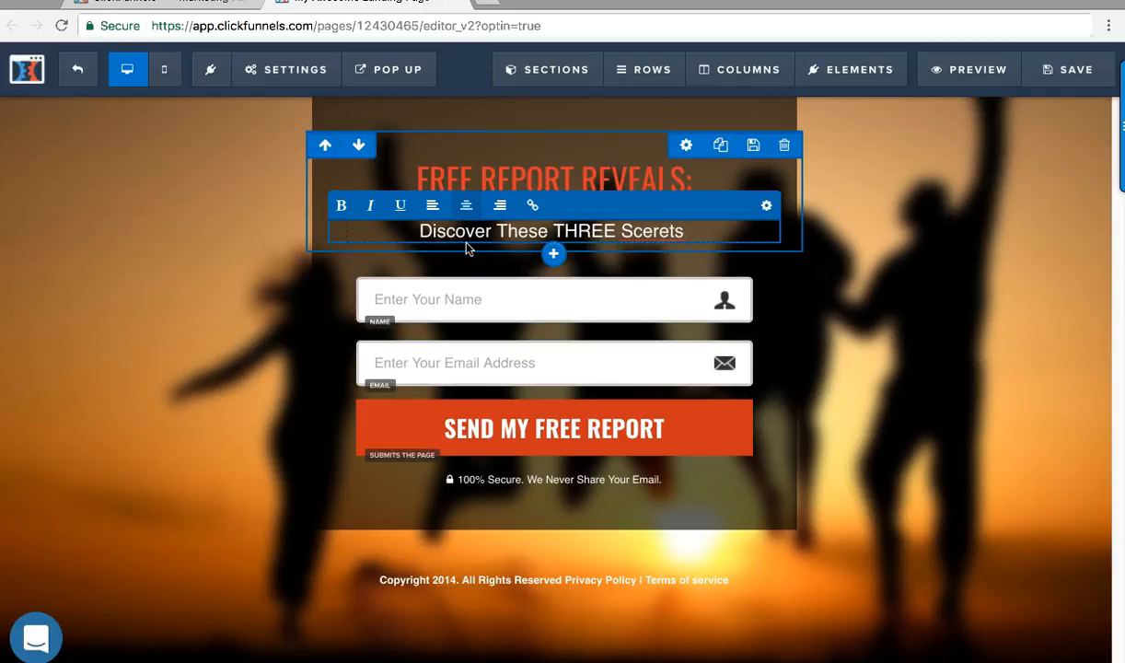
{"action": "left_click", "coordinate": [646, 232]}
{"action": "key", "text": "BackSpace"}
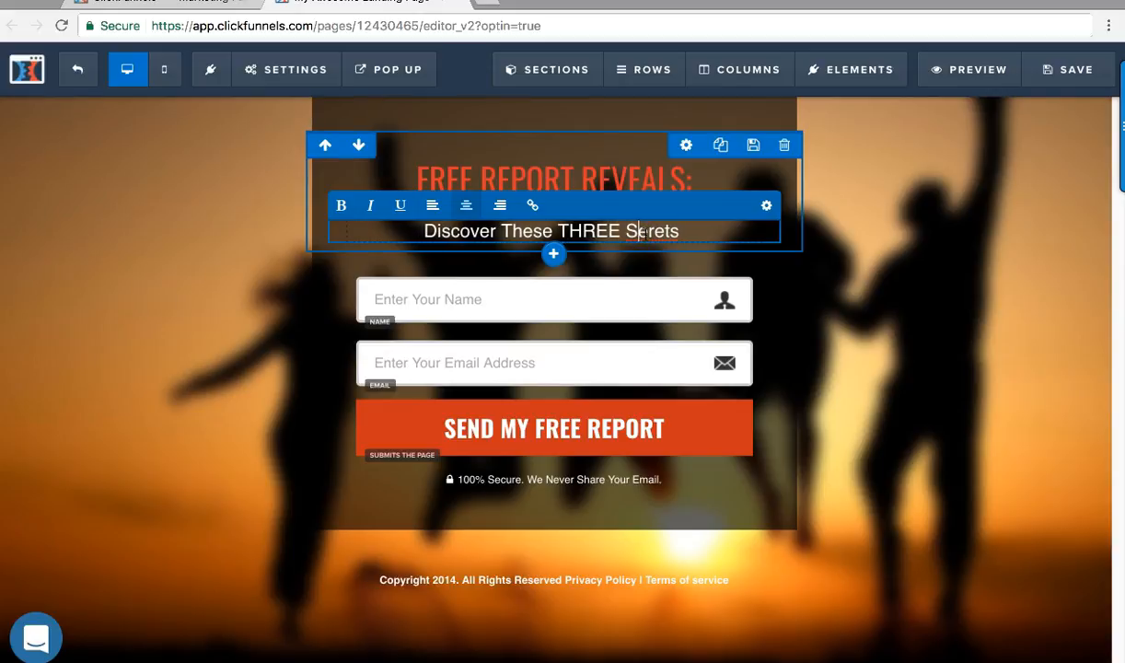
{"action": "type", "text": "crets"}
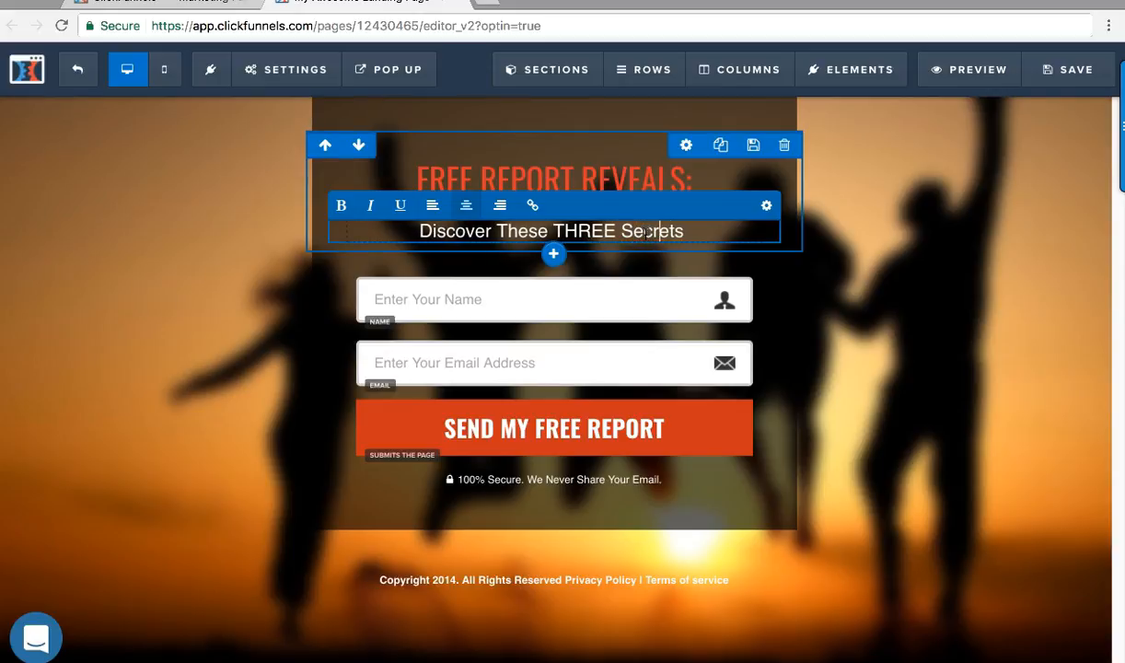
Step: Complete the subheadline by adding "Used By The Top Internet Marketer To Generate 7-Figures Online" after "Secrets"
{"action": "type", "text": " U"}
{"action": "type", "text": "sed But"}
{"action": "key", "text": "BackSpace"}
{"action": "key", "text": "BackSpace"}
{"action": "type", "text": "Y"}
{"action": "key", "text": "BackSpace"}
{"action": "type", "text": "y tHE"}
{"action": "key", "text": "BackSpace"}
{"action": "key", "text": "BackSpace"}
{"action": "key", "text": "BackSpace"}
{"action": "type", "text": "The Top"}
{"action": "key", "text": "Return"}
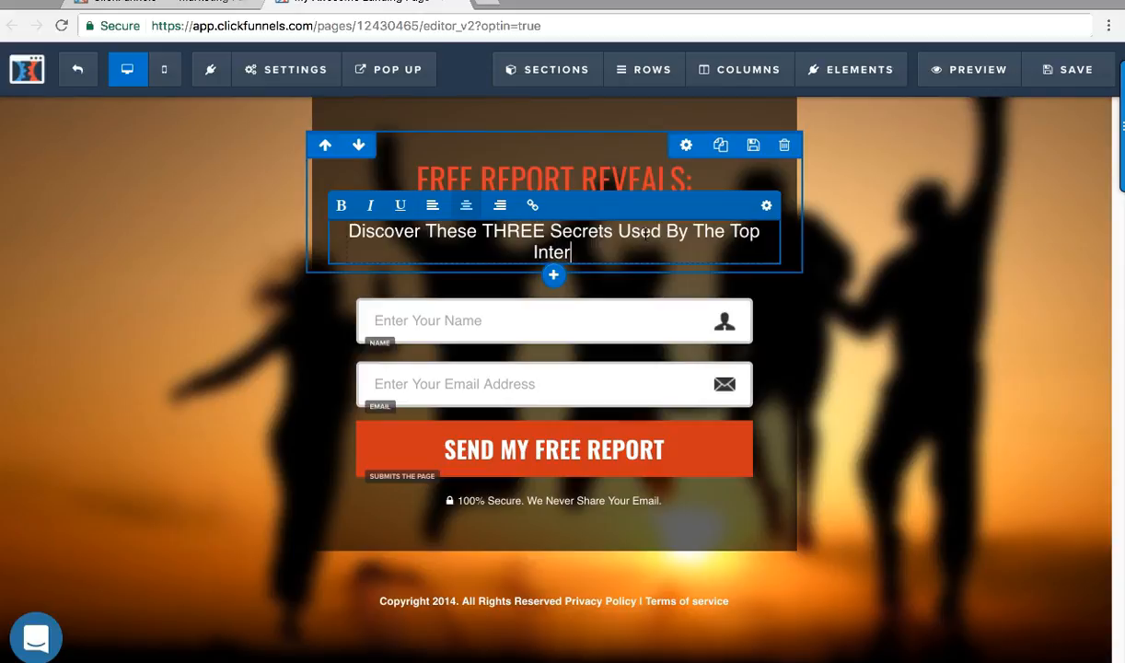
{"action": "type", "text": "Internet MA"}
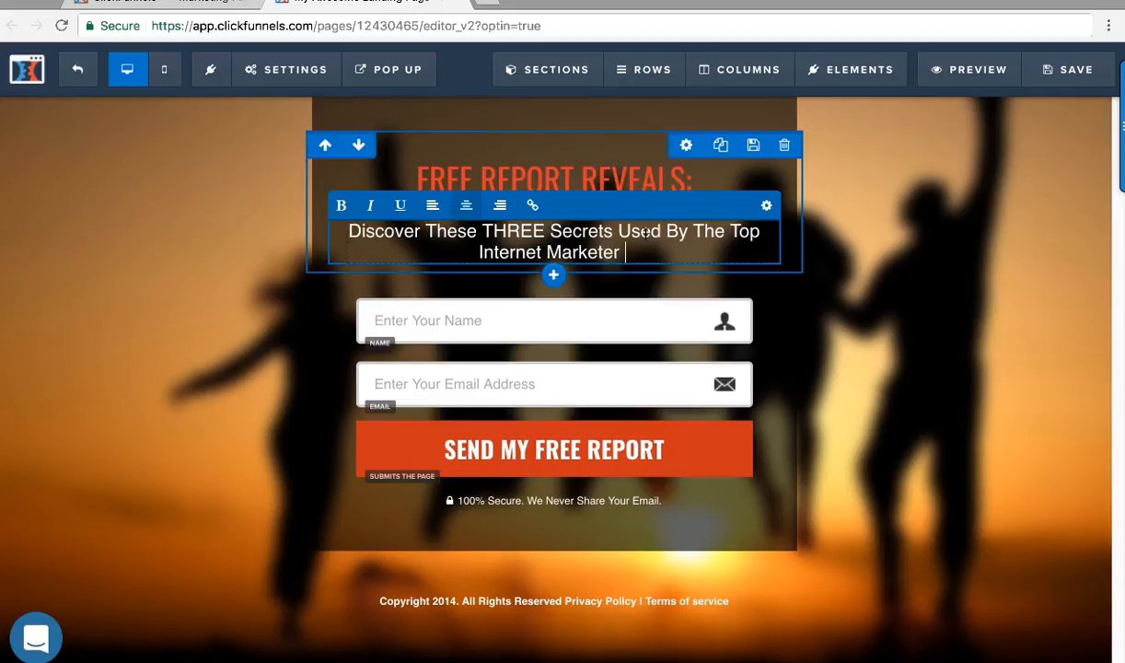
{"action": "type", "text": "Genere"}
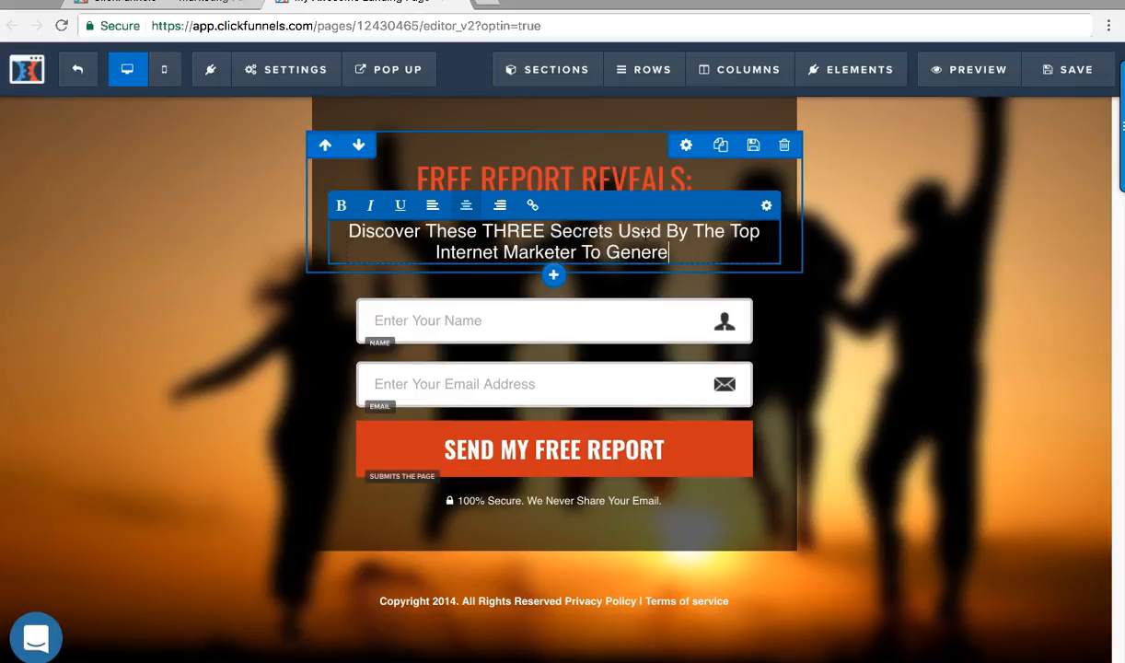
{"action": "key", "text": "BackSpace"}
{"action": "type", "text": "ate "}
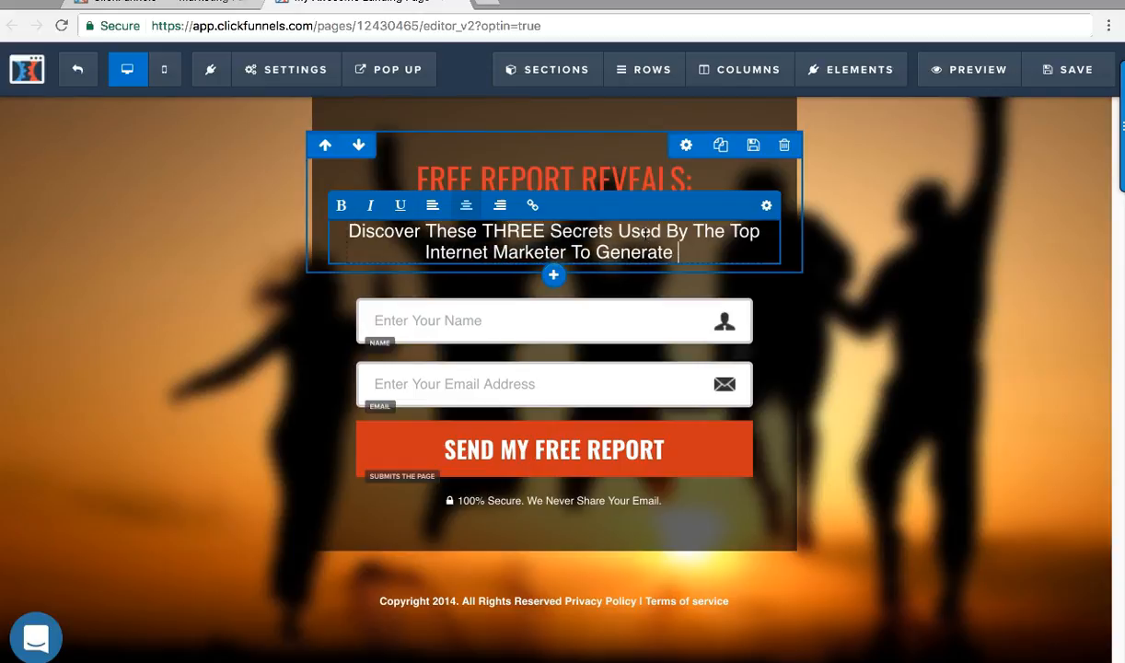
{"action": "type", "text": "7-F"}
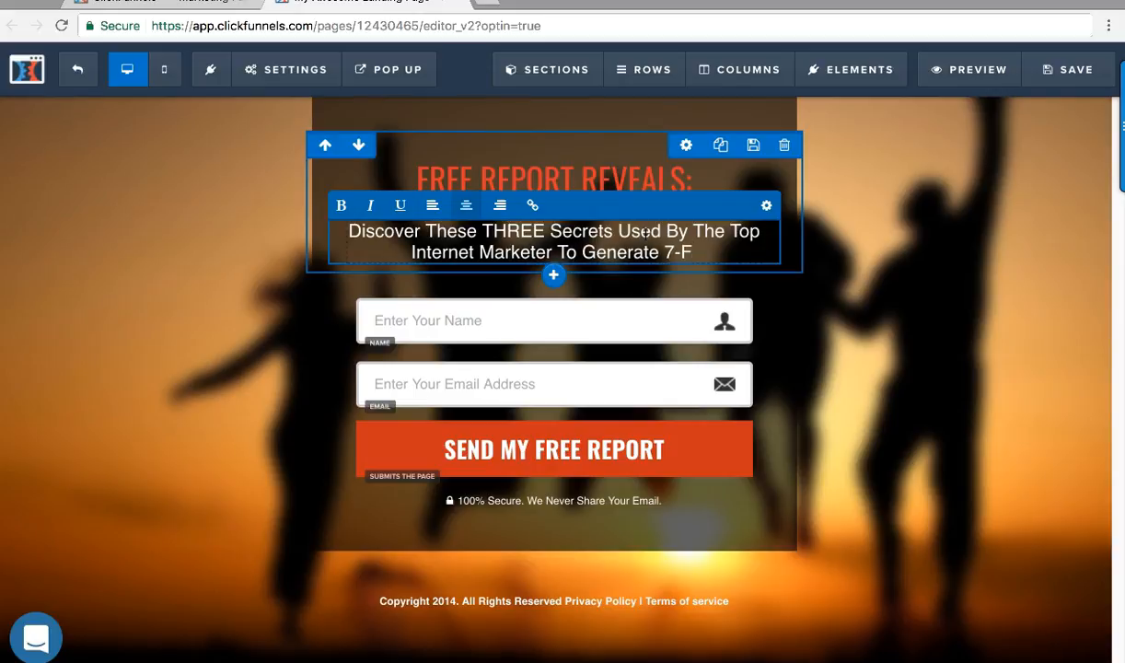
{"action": "type", "text": "igures Online"}
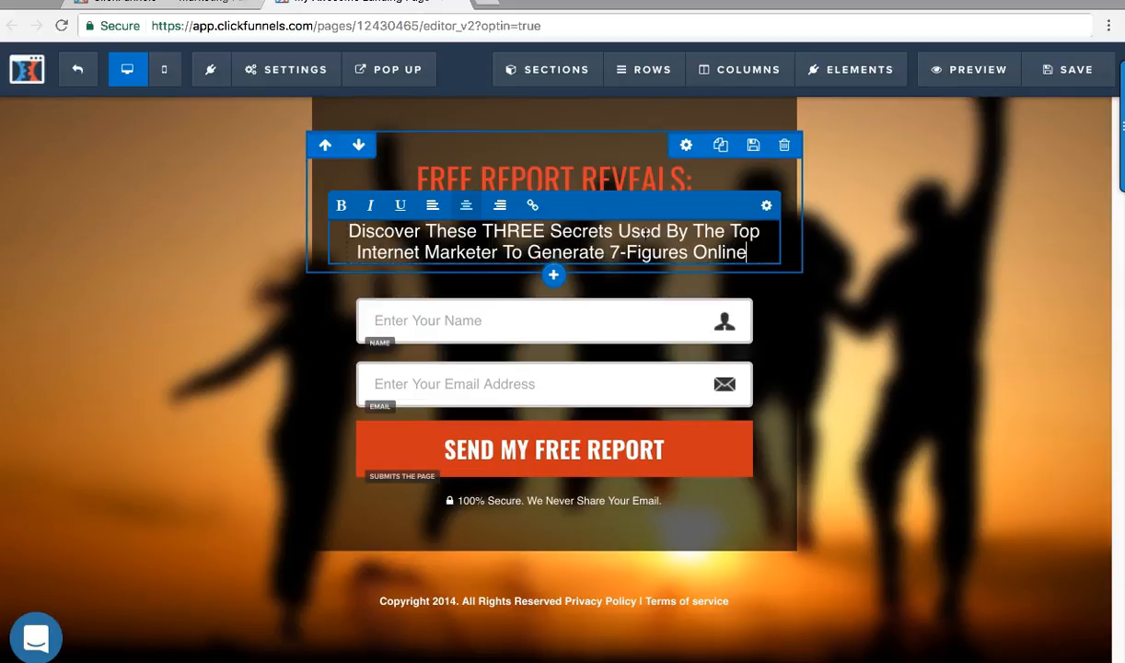
{"action": "left_click", "coordinate": [505, 168]}
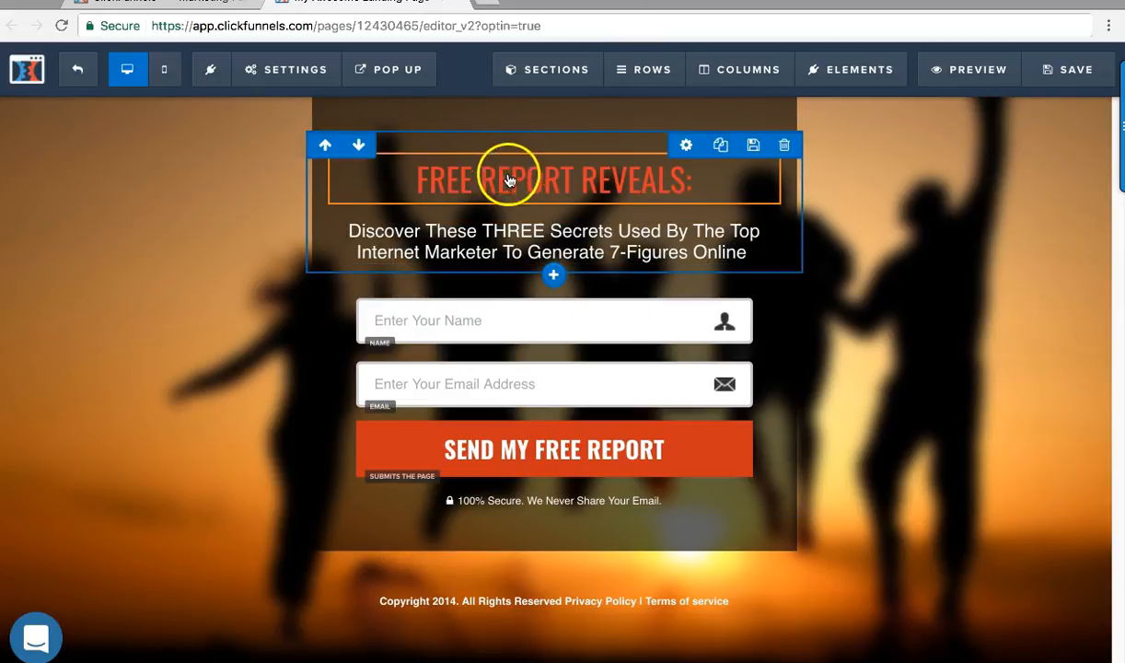
Step: Set the "FREE REPORT REVEALS:" headline's text color to bright red #ff1500 and its font size to 26
{"action": "left_click", "coordinate": [494, 183]}
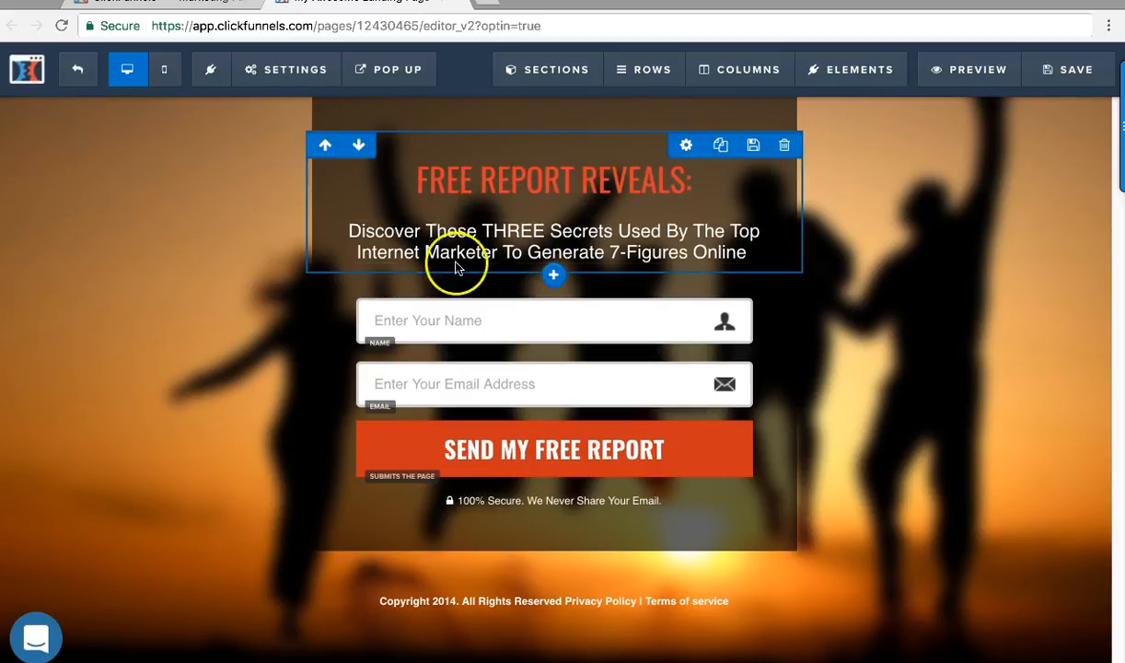
{"action": "left_click", "coordinate": [541, 182]}
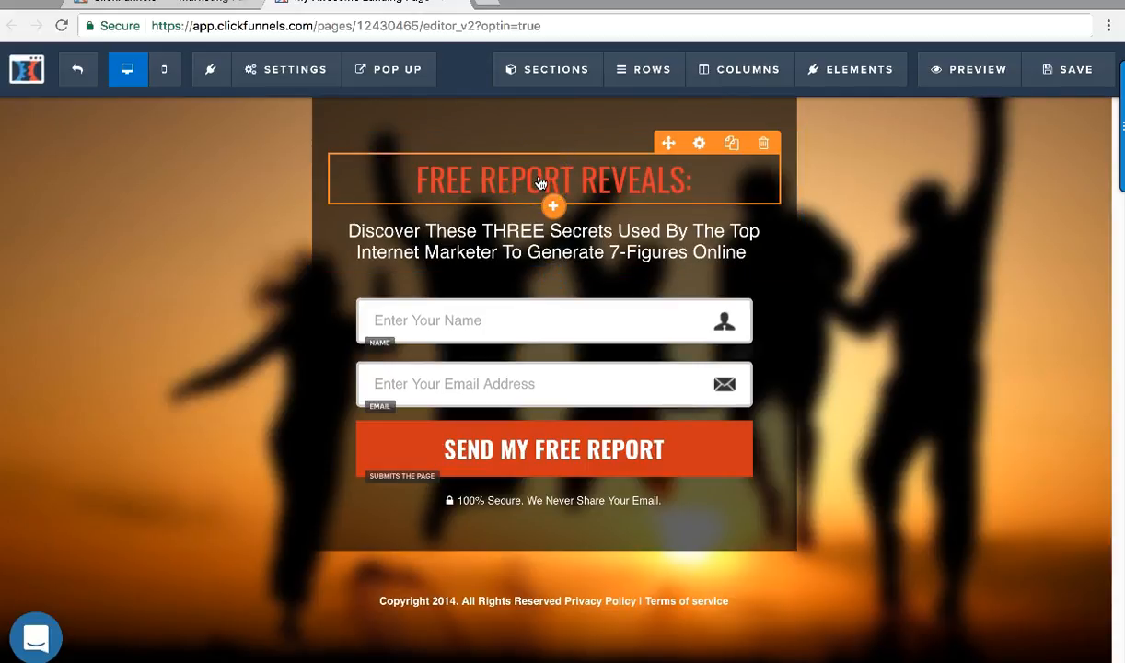
{"action": "left_click", "coordinate": [540, 179]}
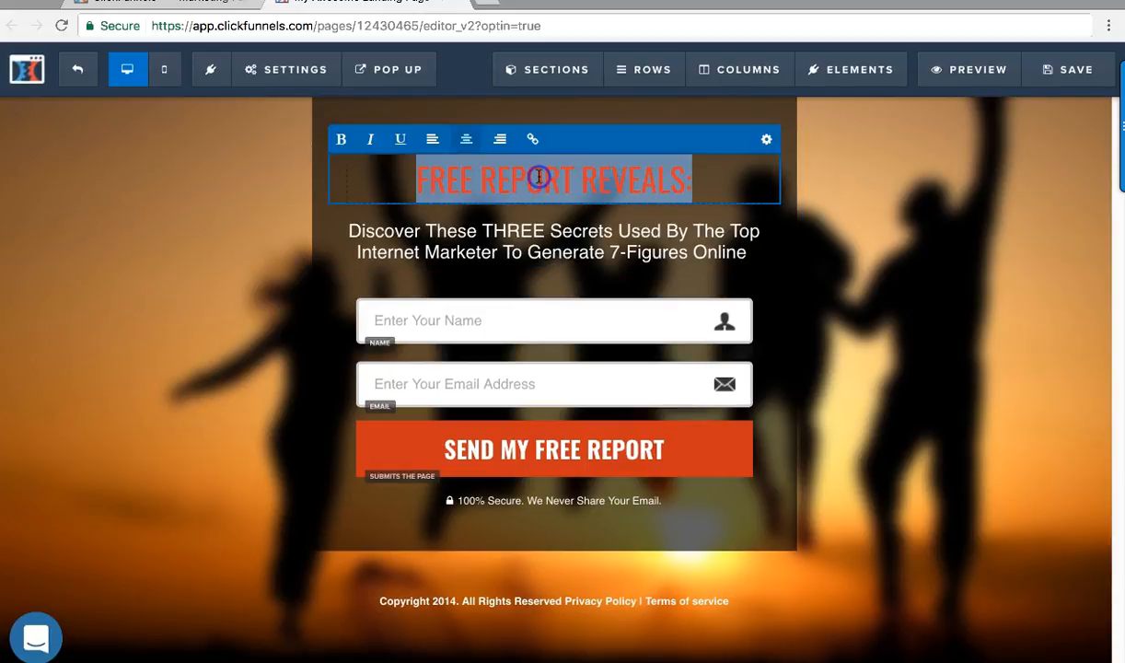
{"action": "left_click", "coordinate": [764, 139]}
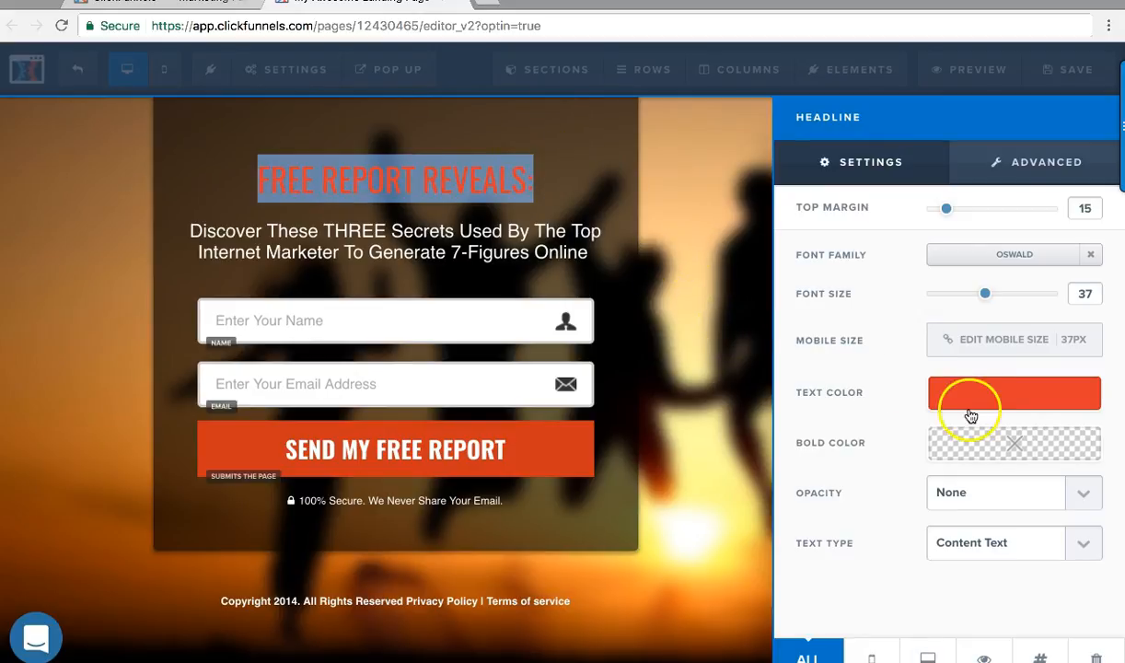
{"action": "left_click", "coordinate": [963, 399]}
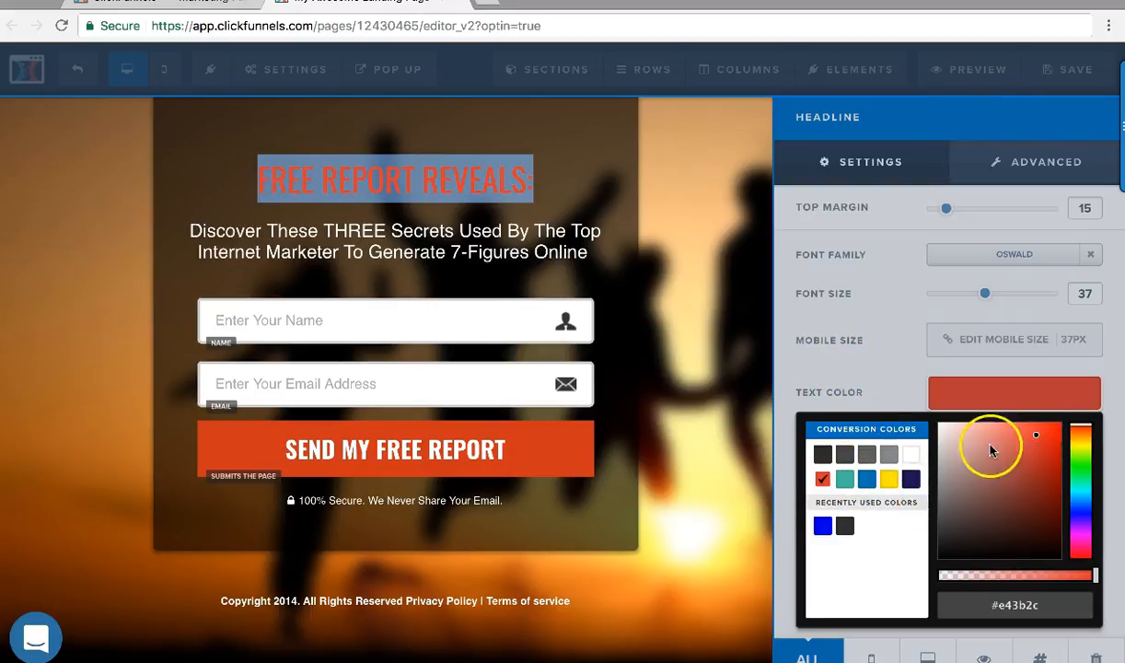
{"action": "mouse_move", "coordinate": [1038, 443]}
{"action": "left_mouse_down"}
{"action": "mouse_move", "coordinate": [1035, 434]}
{"action": "mouse_move", "coordinate": [1065, 427]}
{"action": "left_mouse_up"}
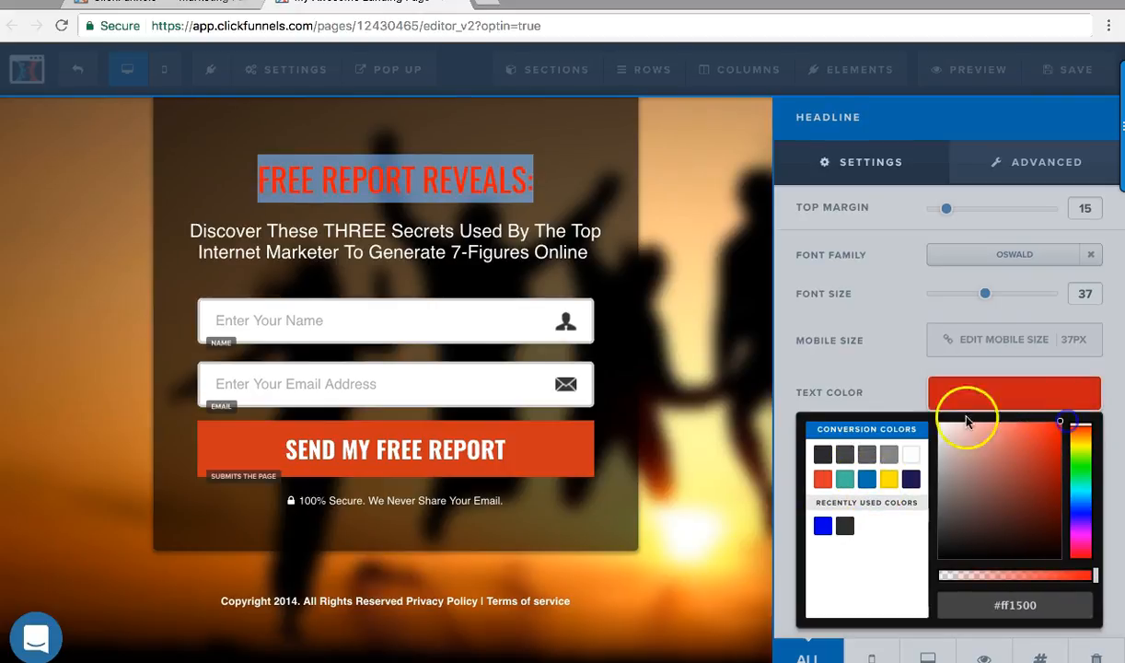
{"action": "left_click", "coordinate": [779, 348]}
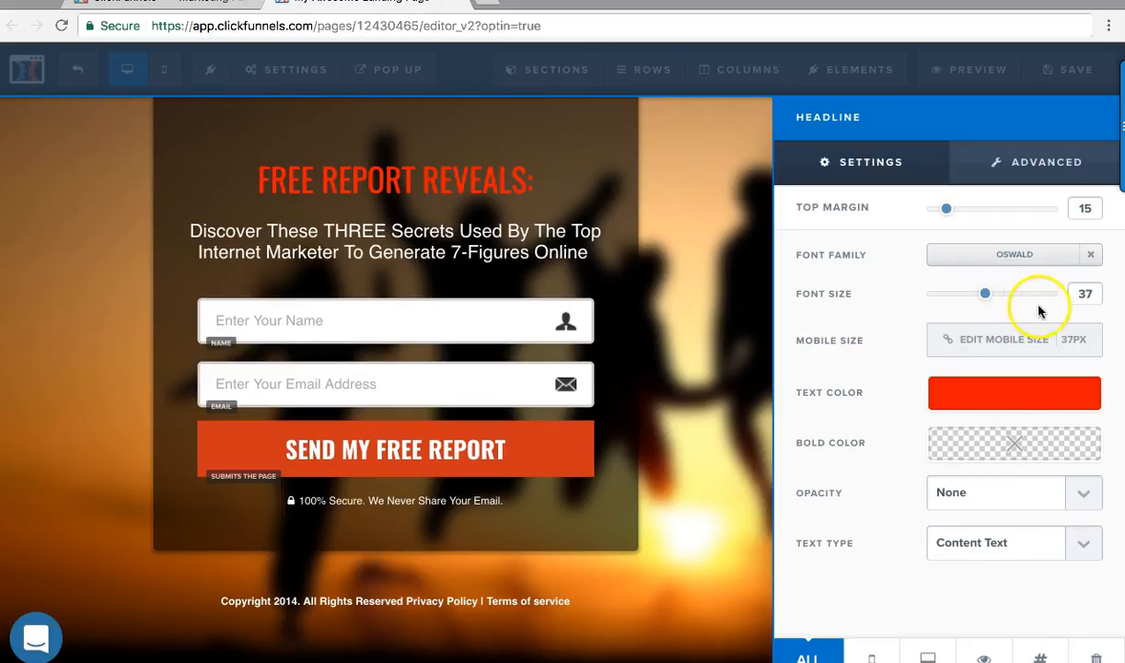
{"action": "left_click_drag", "start_coordinate": [986, 295], "coordinate": [961, 293]}
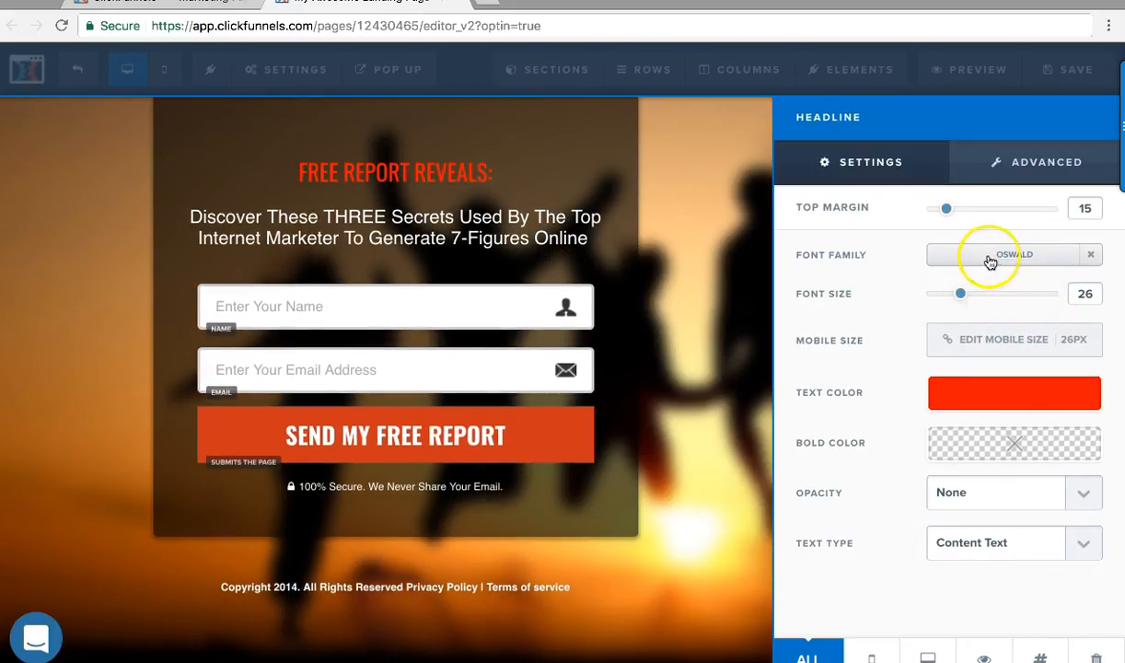
{"action": "left_click", "coordinate": [442, 204]}
Step: Increase the subheadline's font size until its text wraps onto three lines
{"action": "double_click", "coordinate": [511, 218]}
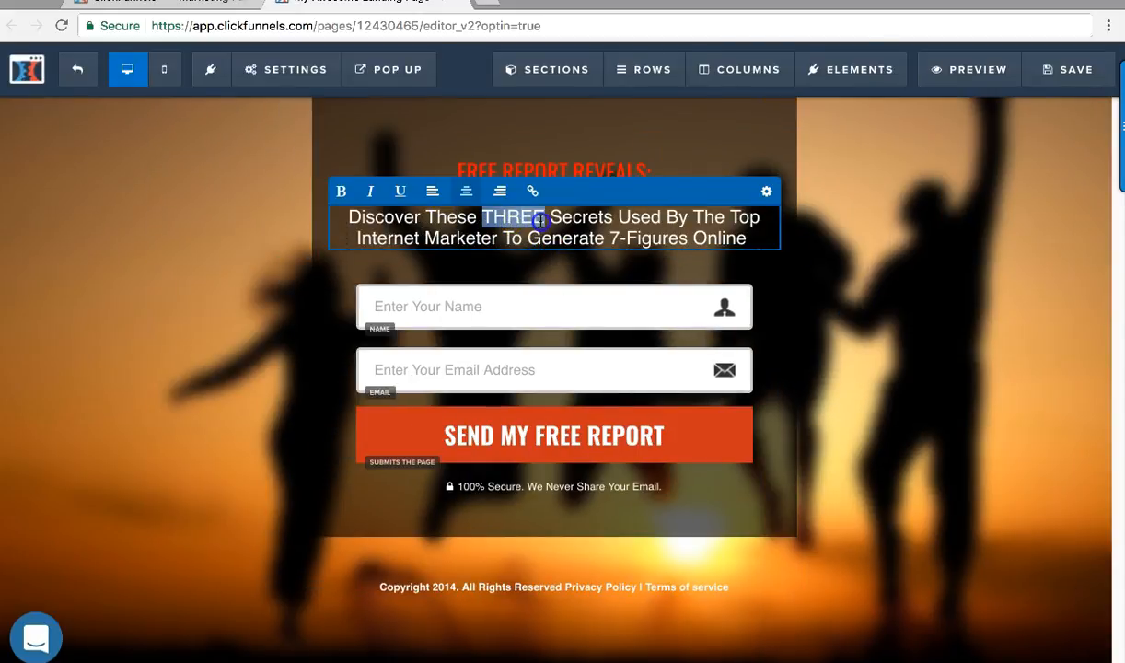
{"action": "triple_click", "coordinate": [511, 218]}
{"action": "left_click", "coordinate": [767, 195]}
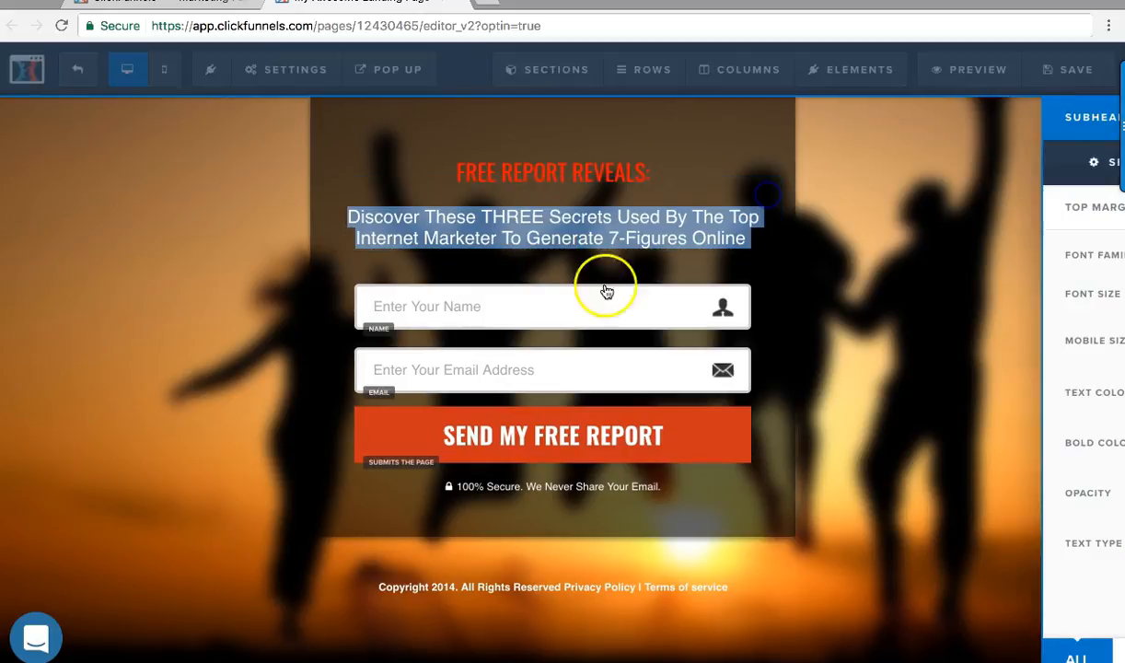
{"action": "left_click_drag", "start_coordinate": [980, 296], "coordinate": [973, 297]}
{"action": "left_click", "coordinate": [427, 221]}
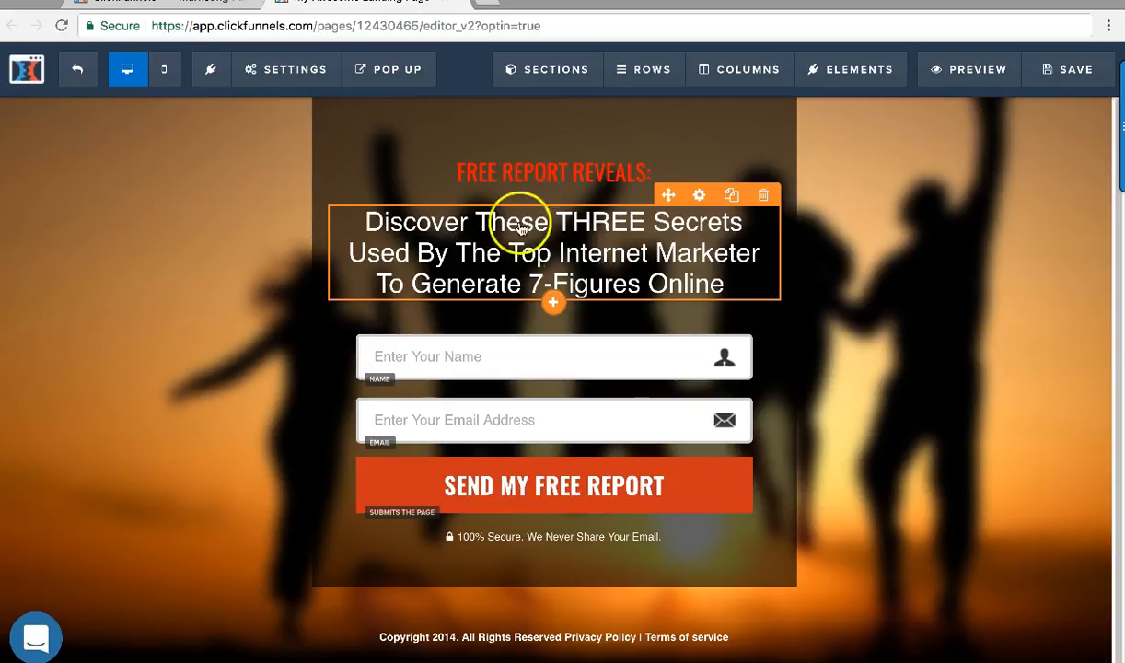
Step: Make the "FREE REPORT REVEALS:" headline bold
{"action": "left_click", "coordinate": [575, 172]}
{"action": "double_click", "coordinate": [575, 170]}
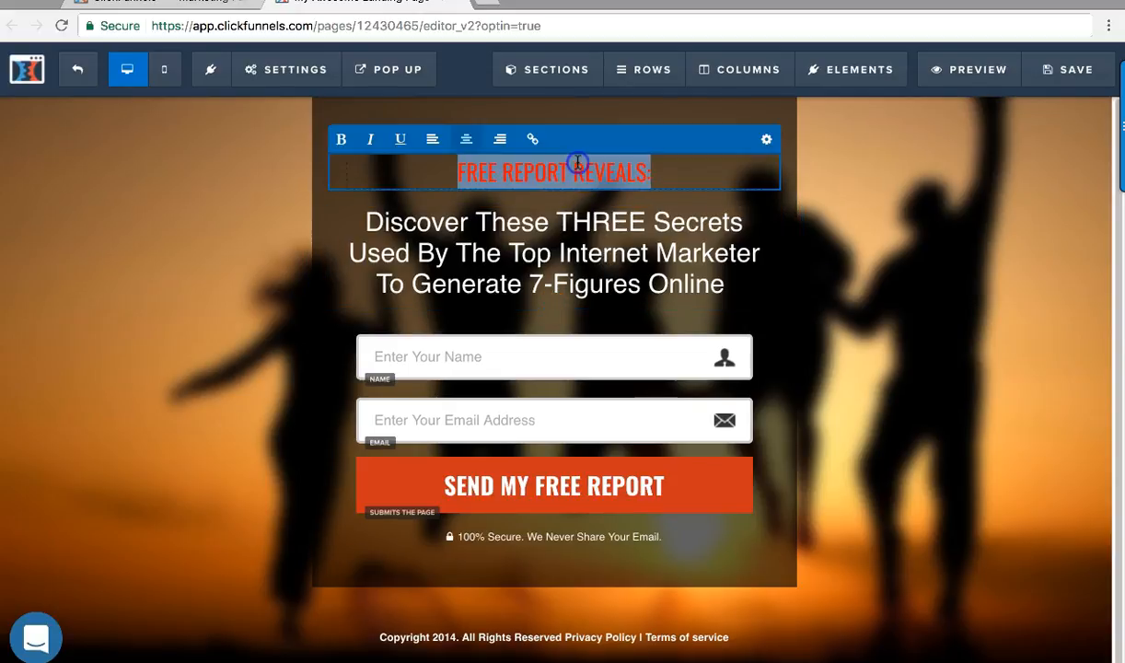
{"action": "left_click", "coordinate": [342, 139]}
{"action": "left_click", "coordinate": [524, 203]}
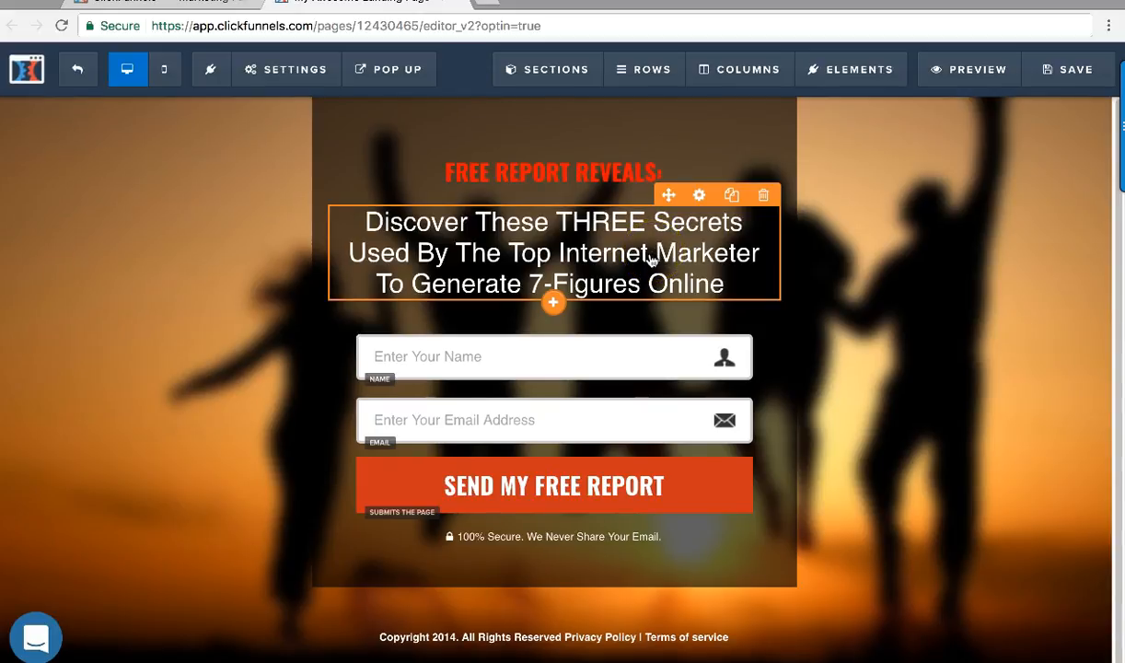
Step: Set the subheadline's bold color to the recently used bright red #ff1500
{"action": "left_click", "coordinate": [626, 240]}
{"action": "double_click", "coordinate": [617, 226]}
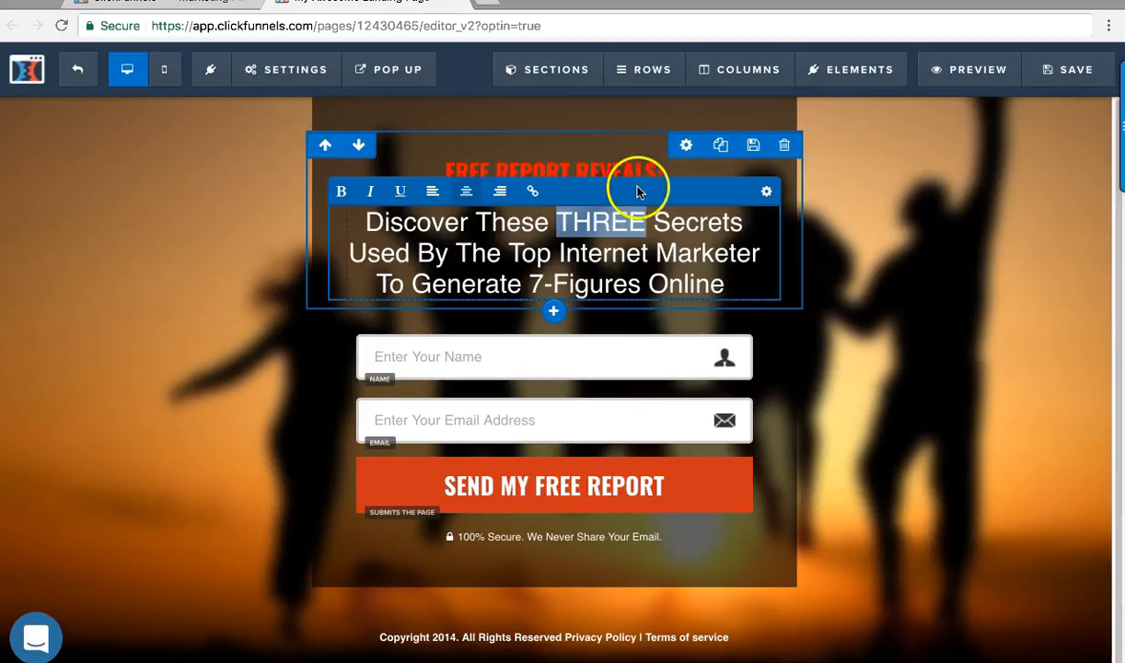
{"action": "left_click", "coordinate": [768, 193]}
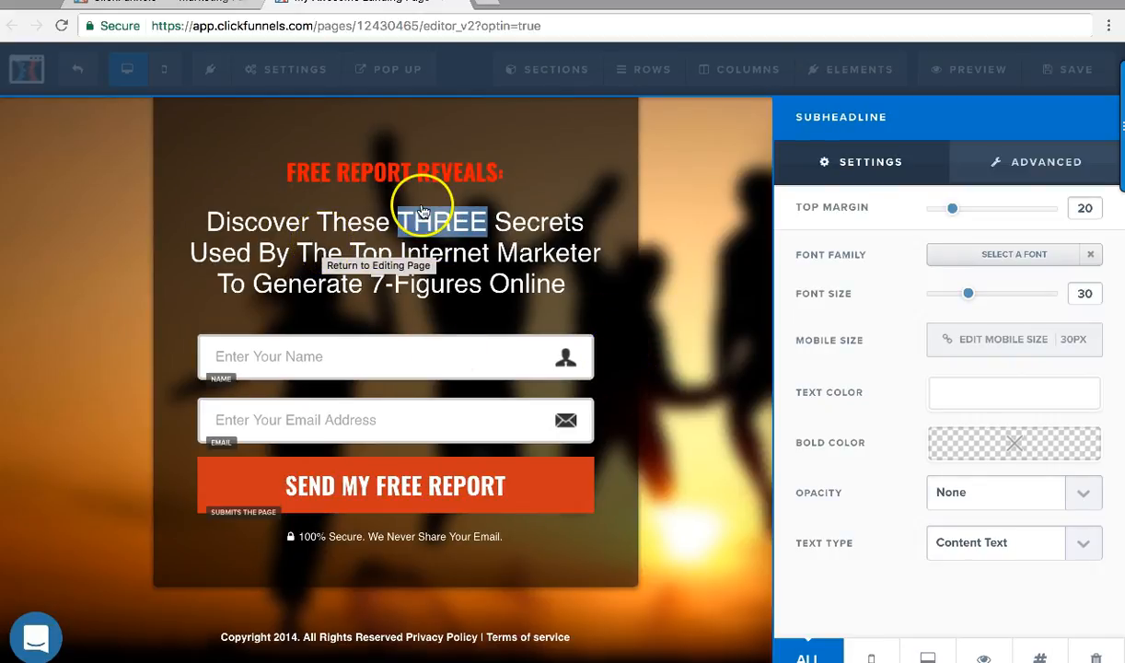
{"action": "left_click", "coordinate": [962, 442]}
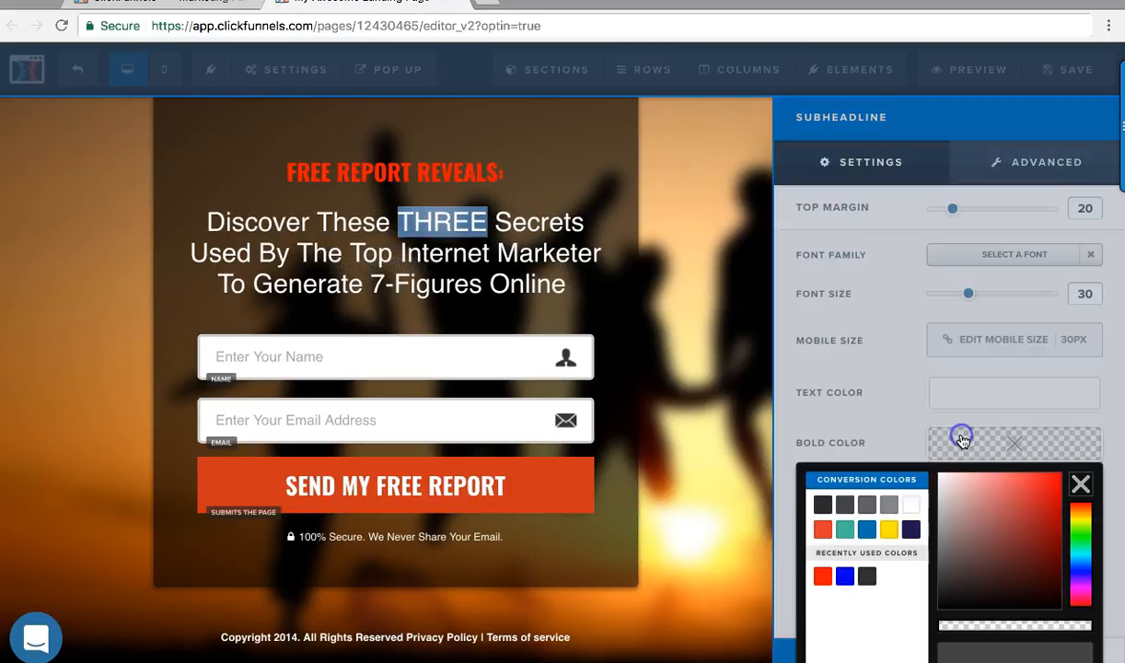
{"action": "left_click", "coordinate": [821, 576]}
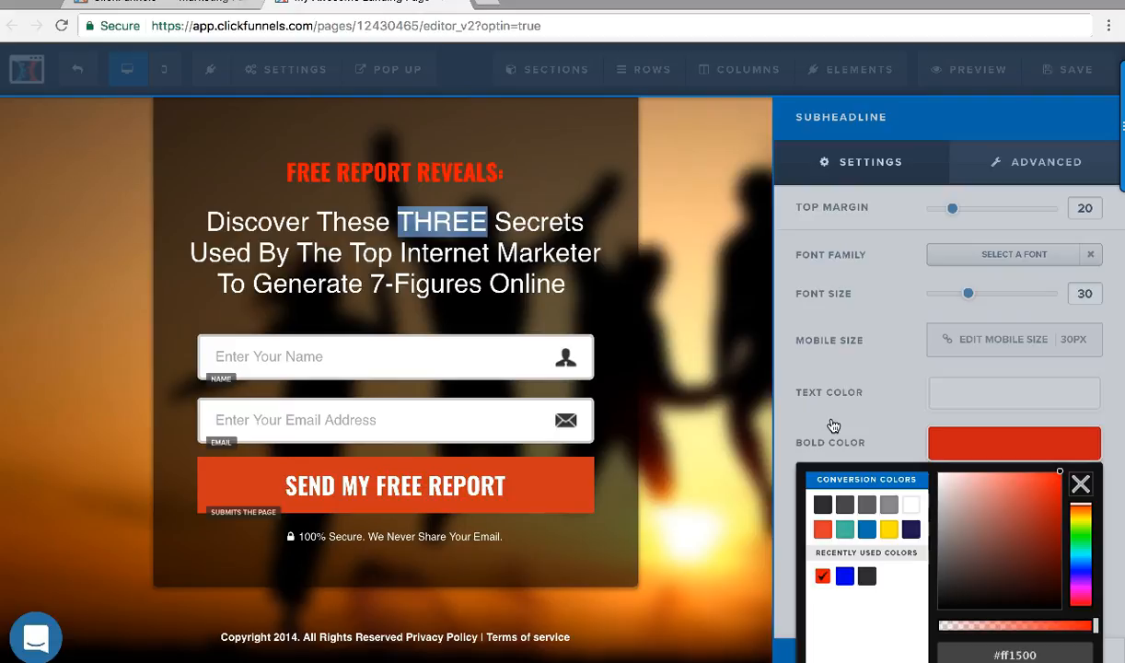
{"action": "left_click", "coordinate": [829, 416]}
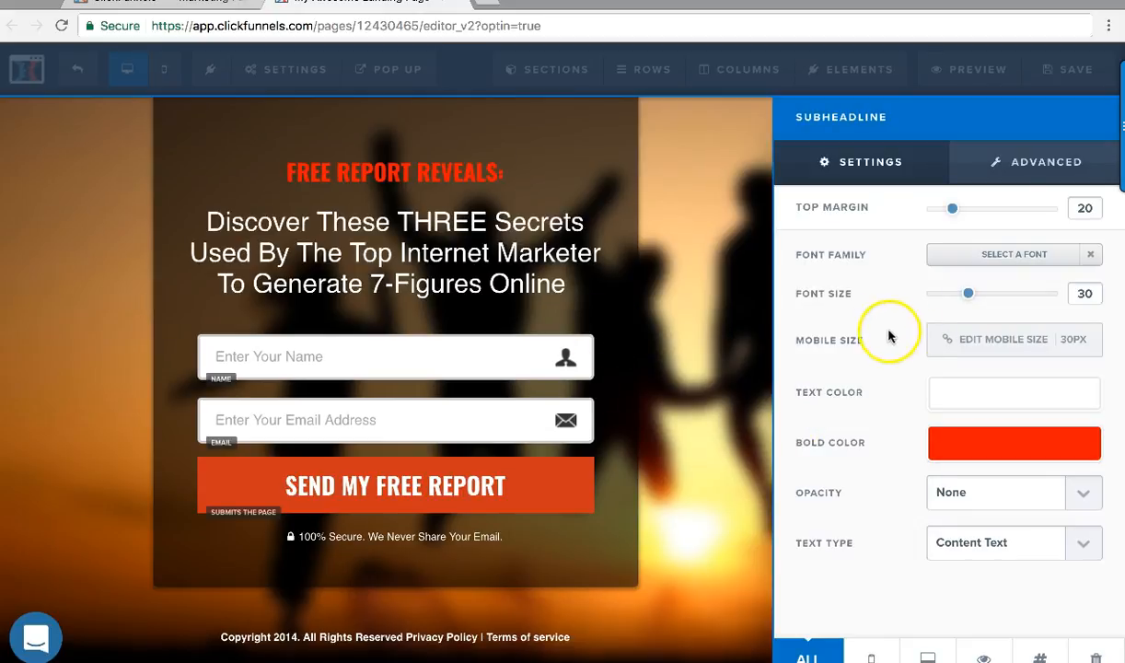
{"action": "left_click", "coordinate": [518, 277]}
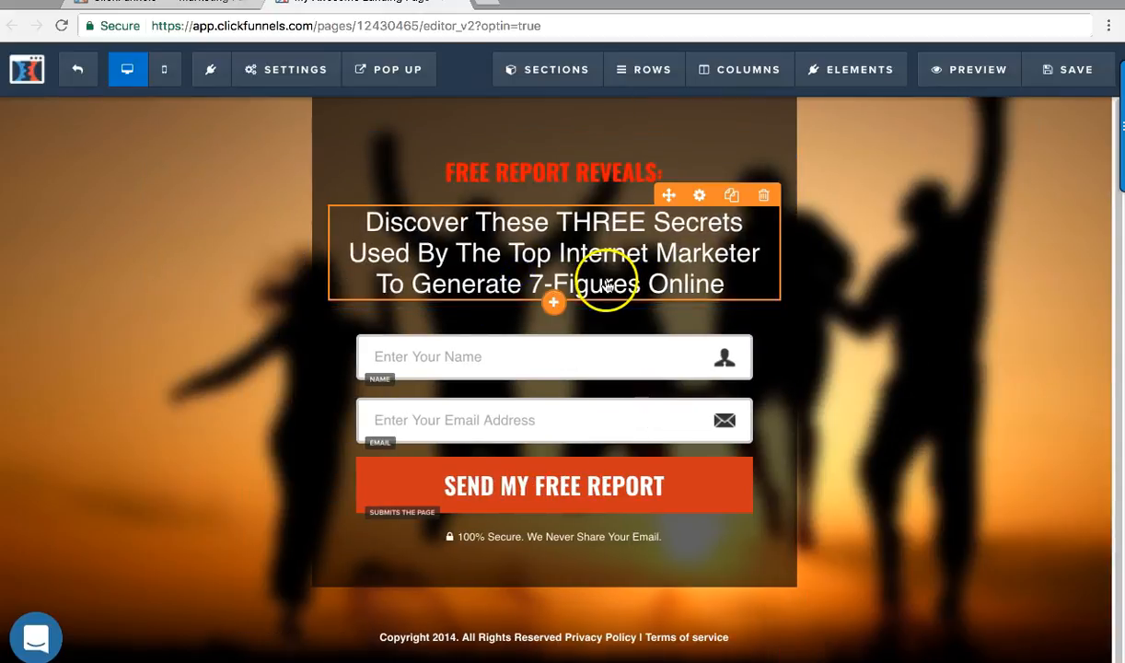
{"action": "left_click", "coordinate": [606, 280]}
{"action": "left_click", "coordinate": [766, 191]}
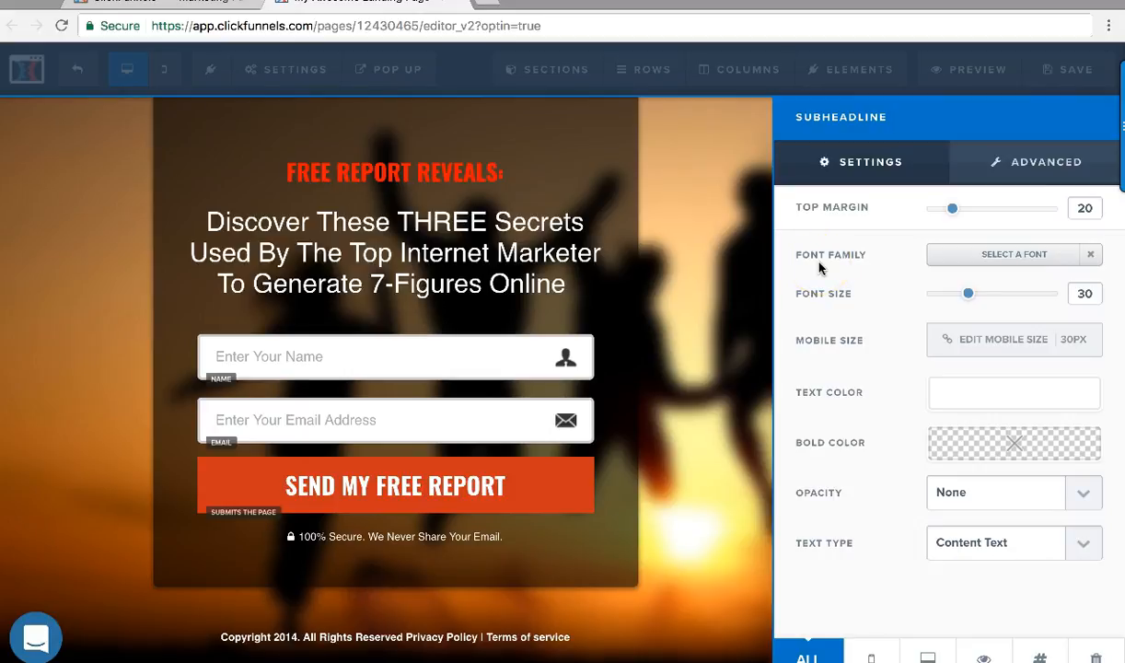
{"action": "left_click", "coordinate": [569, 248]}
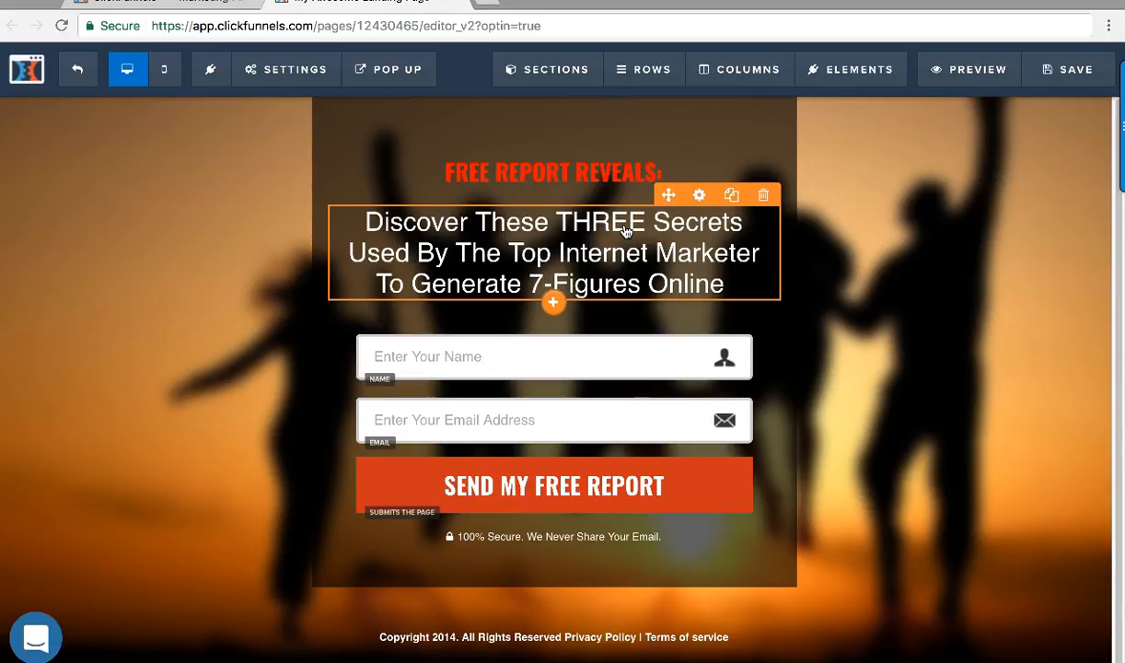
Step: Set the subheadline's font family to Open Sans and its font size to 26
{"action": "left_click", "coordinate": [695, 203]}
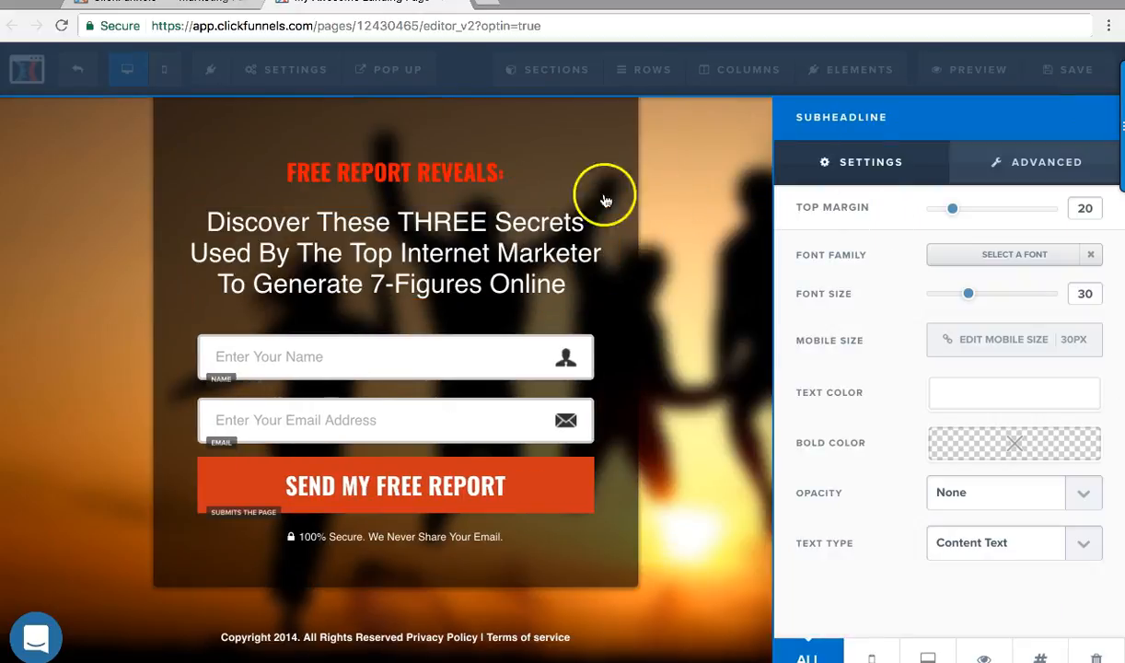
{"action": "left_click", "coordinate": [996, 254]}
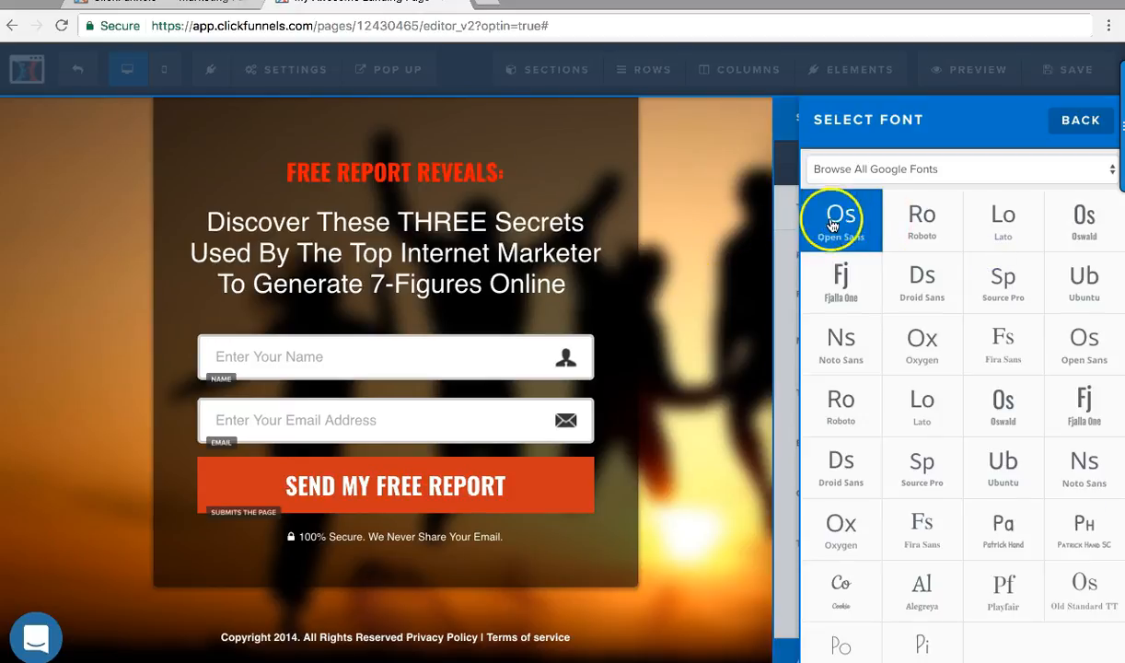
{"action": "left_click", "coordinate": [831, 230]}
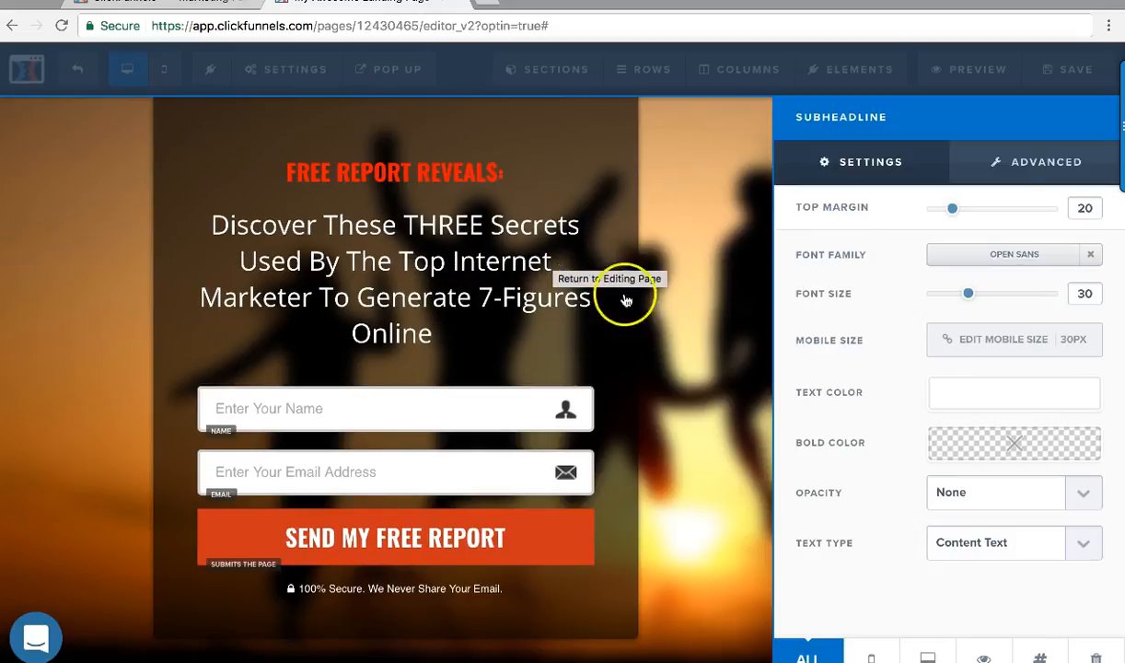
{"action": "left_click_drag", "start_coordinate": [975, 302], "coordinate": [961, 299]}
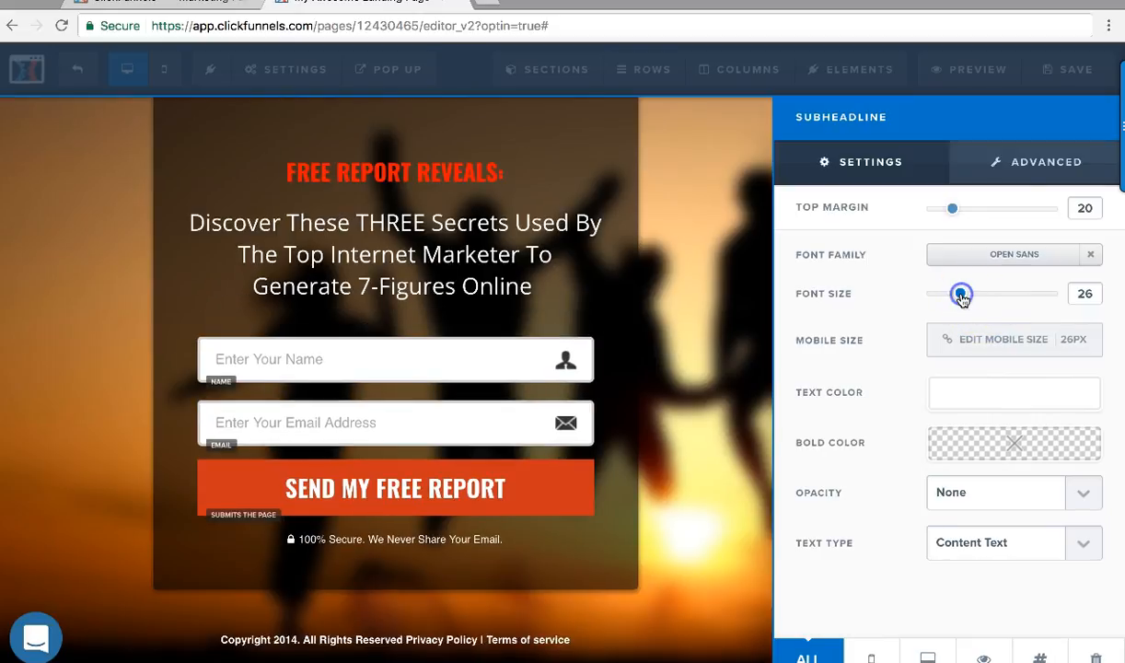
{"action": "left_click", "coordinate": [448, 275]}
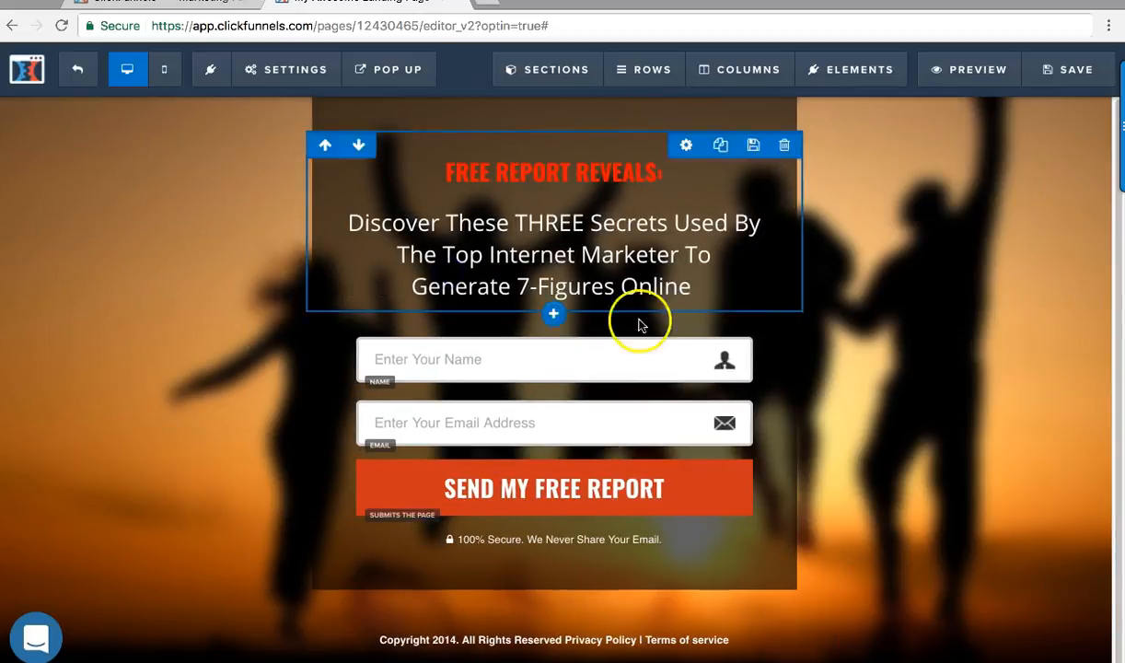
Step: Make the words "THREE Secrets" in the subheadline bold
{"action": "left_click", "coordinate": [547, 227]}
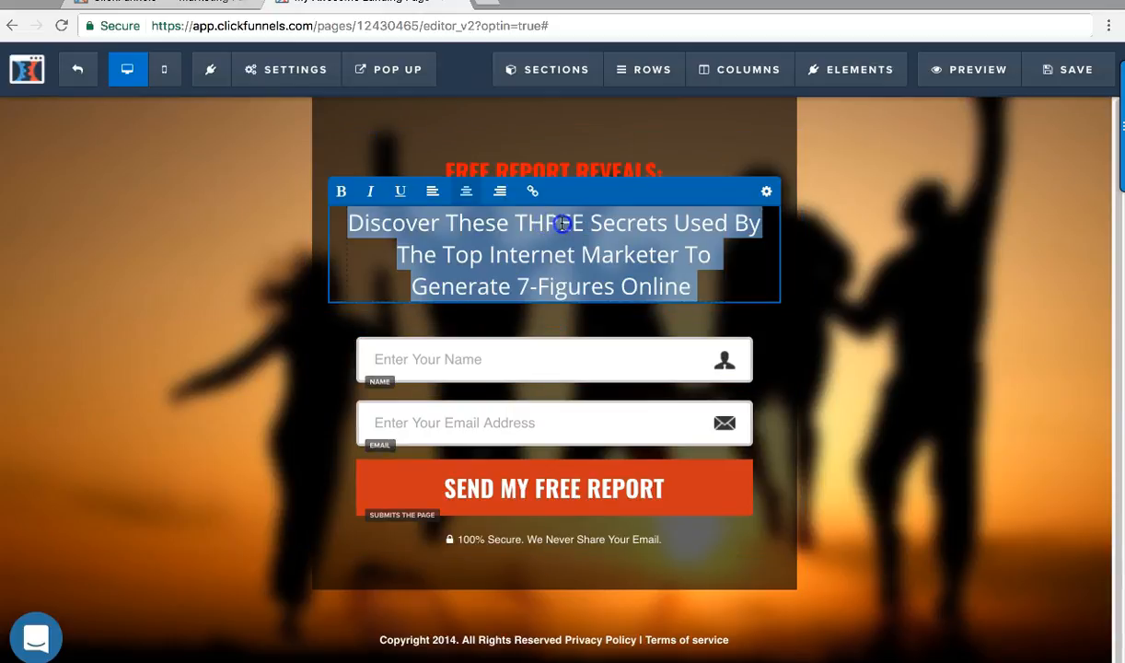
{"action": "left_click", "coordinate": [559, 225]}
{"action": "left_click_drag", "start_coordinate": [667, 223], "coordinate": [516, 223]}
{"action": "left_click", "coordinate": [340, 191]}
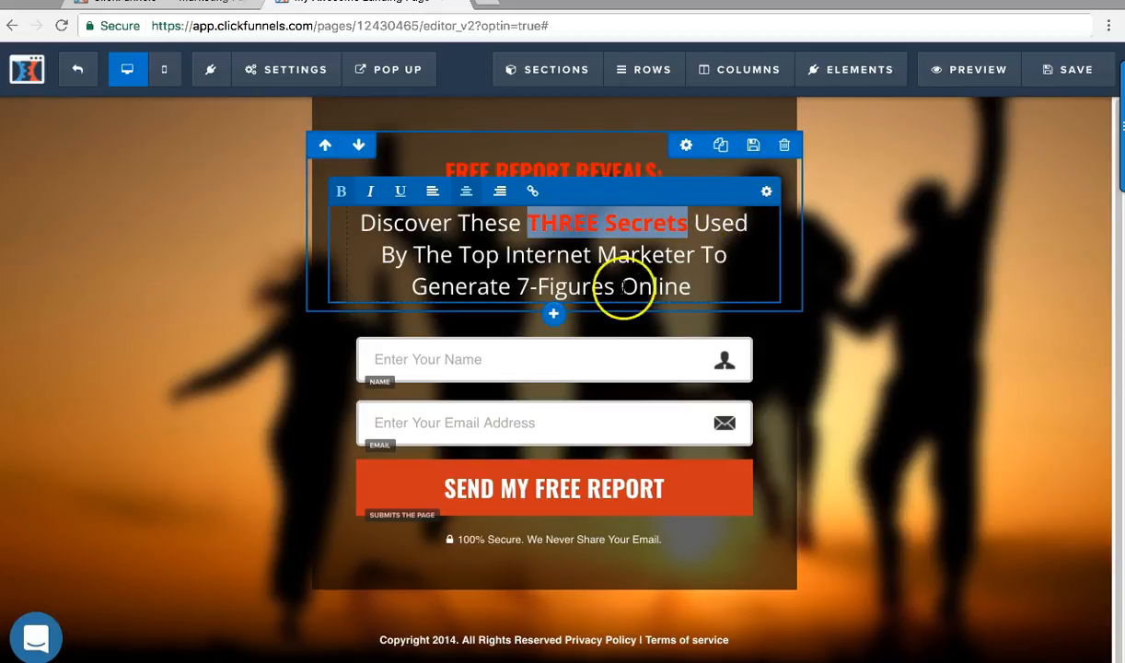
Step: Make the phrases "7-Figures Online" and "Top Internet Marketer" in the subheadline bold
{"action": "left_click_drag", "start_coordinate": [516, 287], "coordinate": [692, 289]}
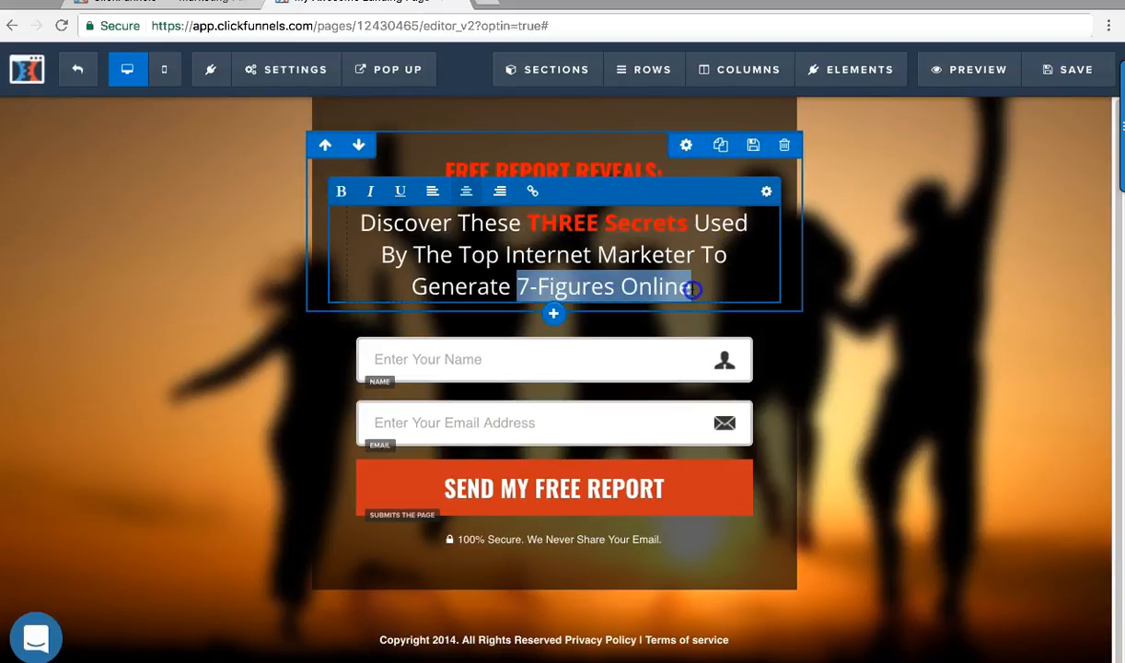
{"action": "left_click", "coordinate": [340, 191]}
{"action": "left_click_drag", "start_coordinate": [695, 261], "coordinate": [460, 254]}
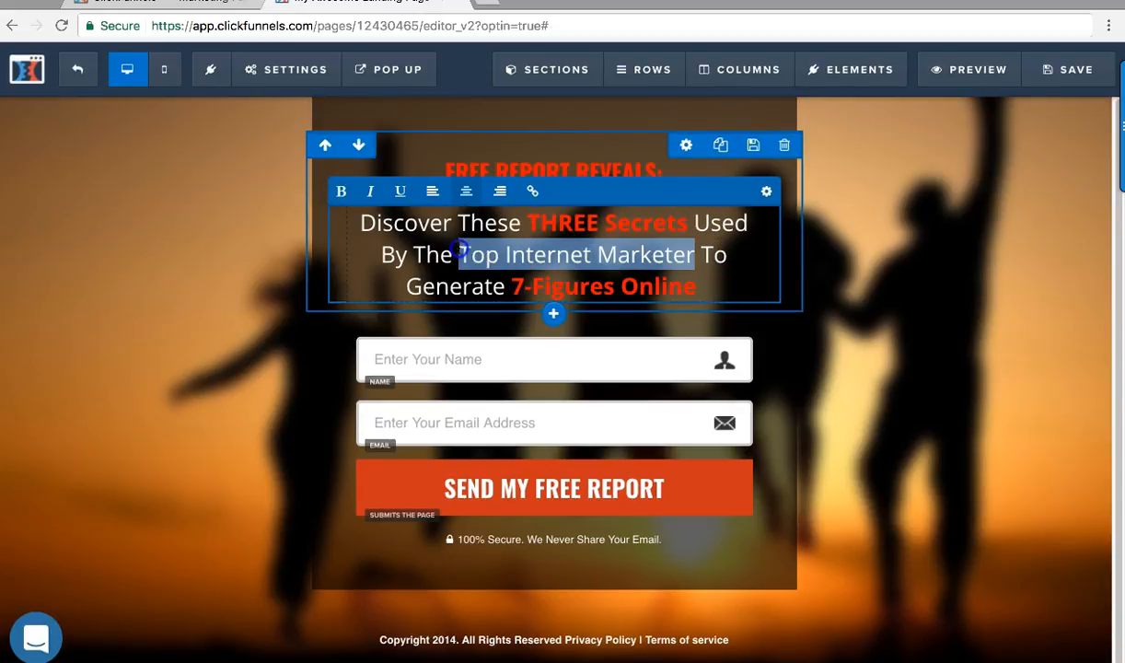
{"action": "left_click", "coordinate": [341, 191]}
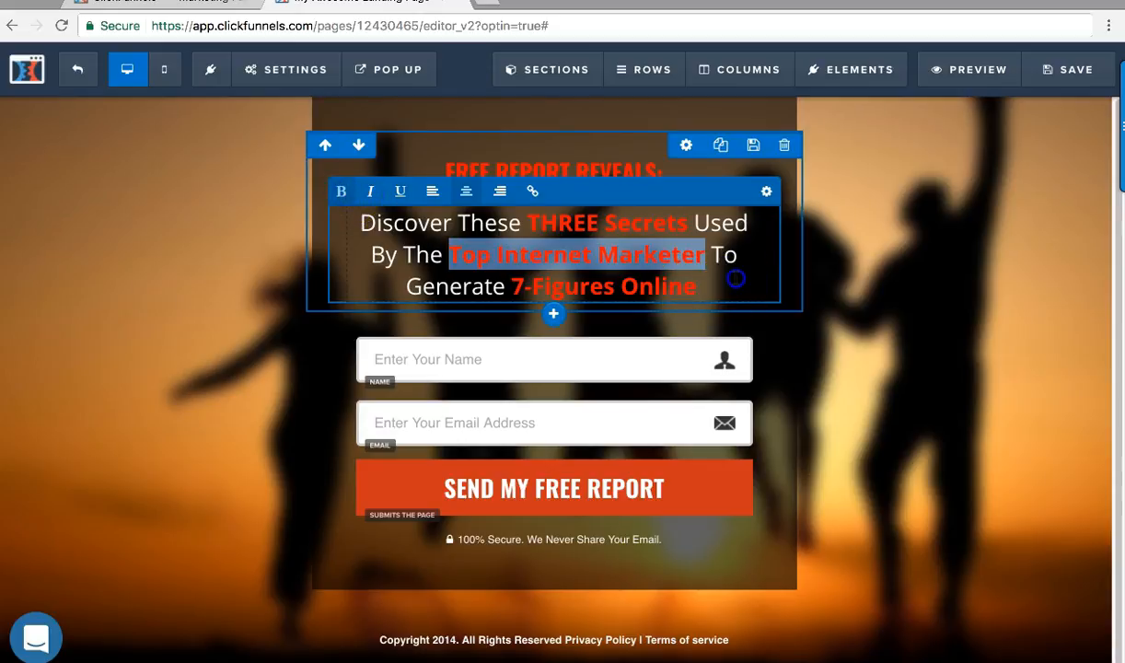
{"action": "left_click", "coordinate": [828, 318]}
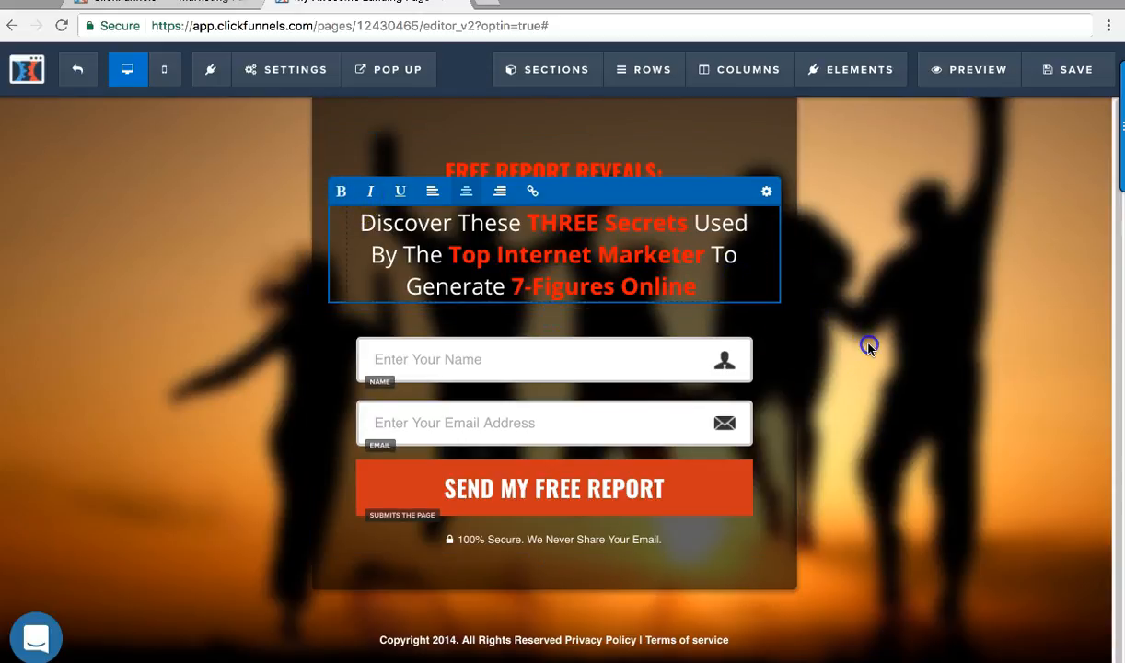
Step: Delete the name input field from the optin form
{"action": "mouse_move", "coordinate": [744, 349]}
{"action": "left_click", "coordinate": [737, 326]}
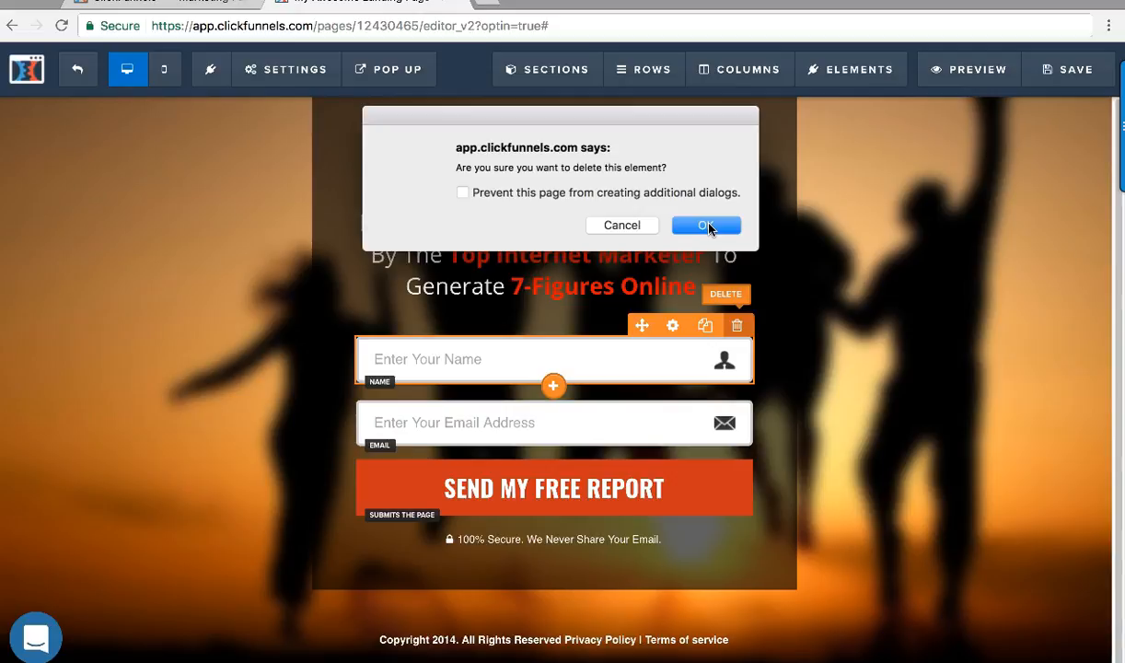
{"action": "left_click", "coordinate": [706, 226]}
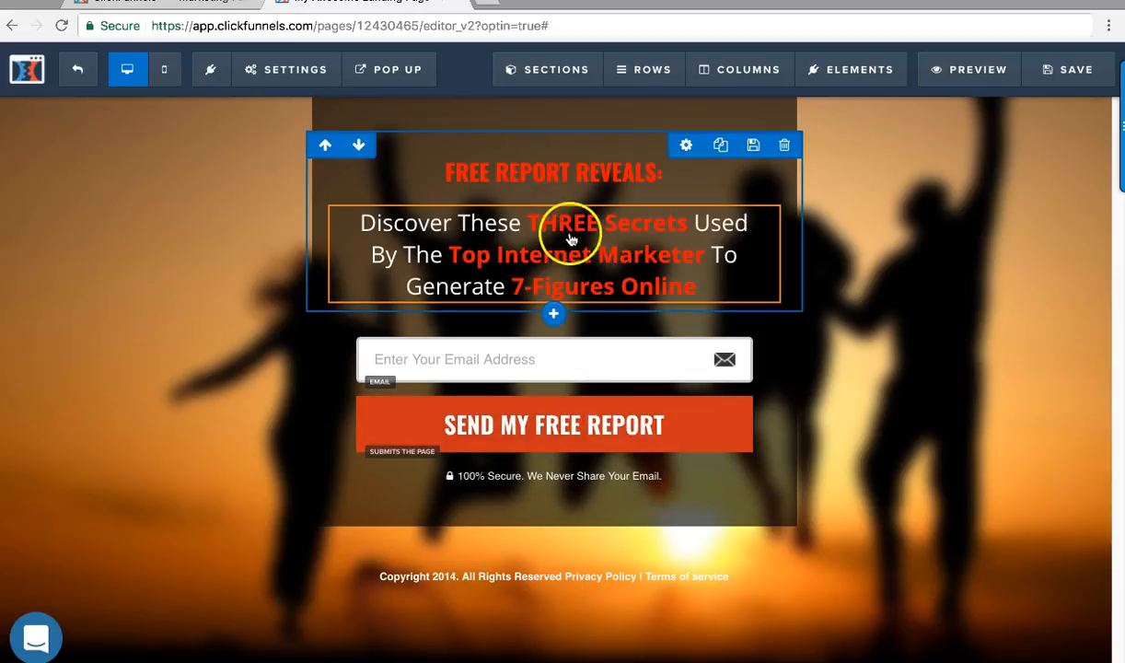
Step: Replace the submit button's text with "YES! I WANT THE REPORT"
{"action": "left_click", "coordinate": [664, 425]}
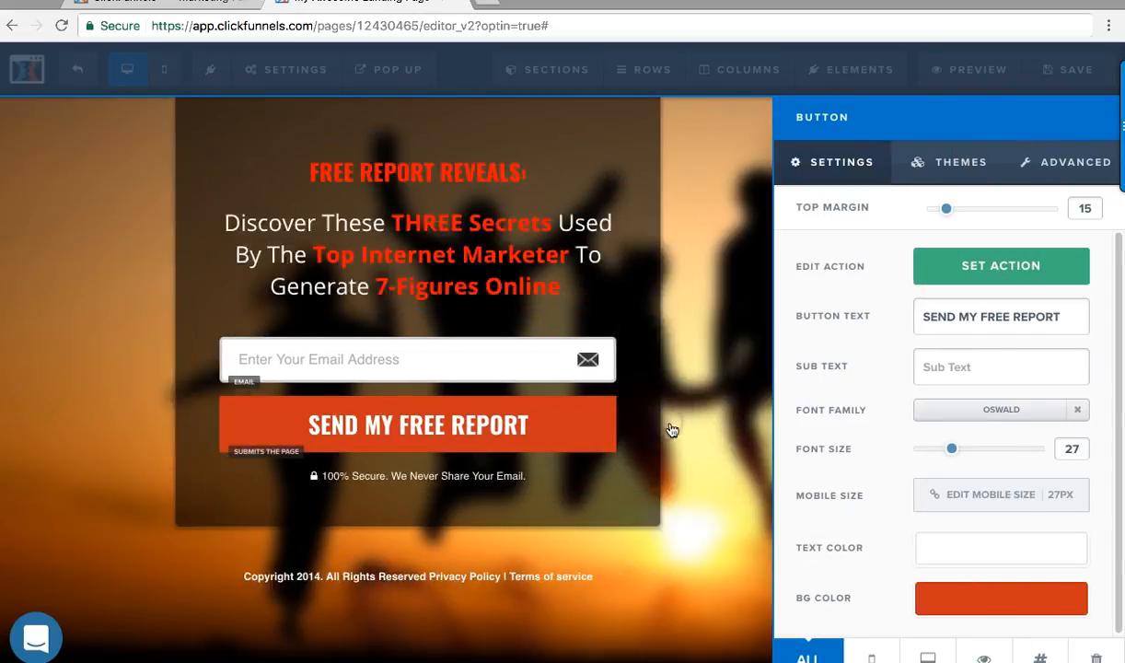
{"action": "left_click", "coordinate": [994, 612]}
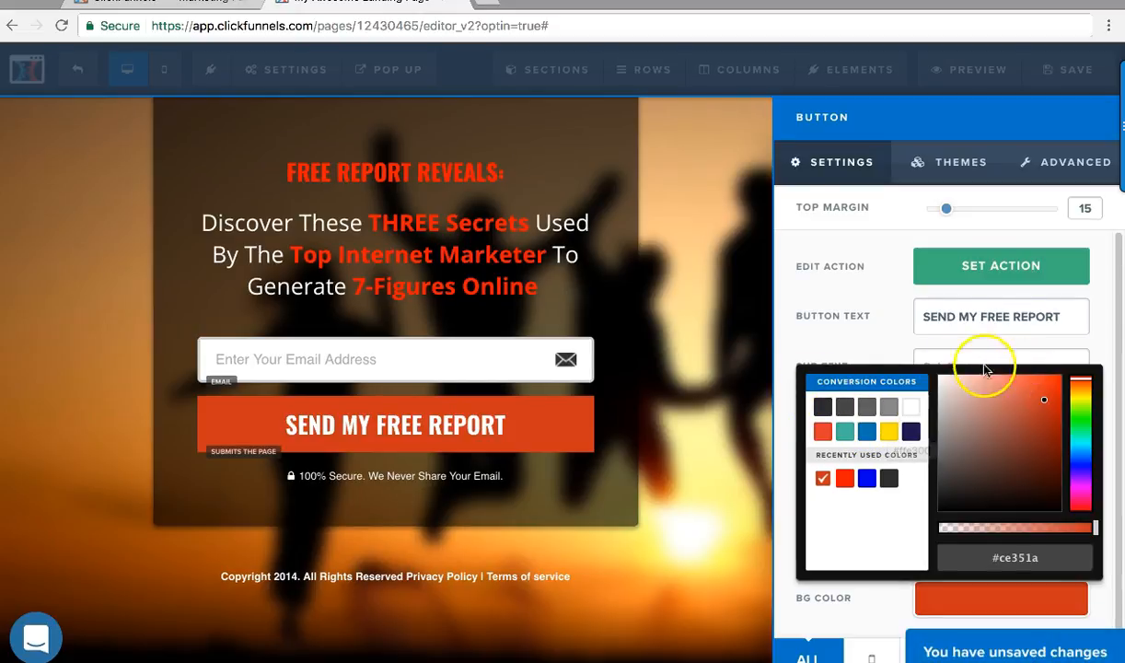
{"action": "left_click", "coordinate": [922, 319]}
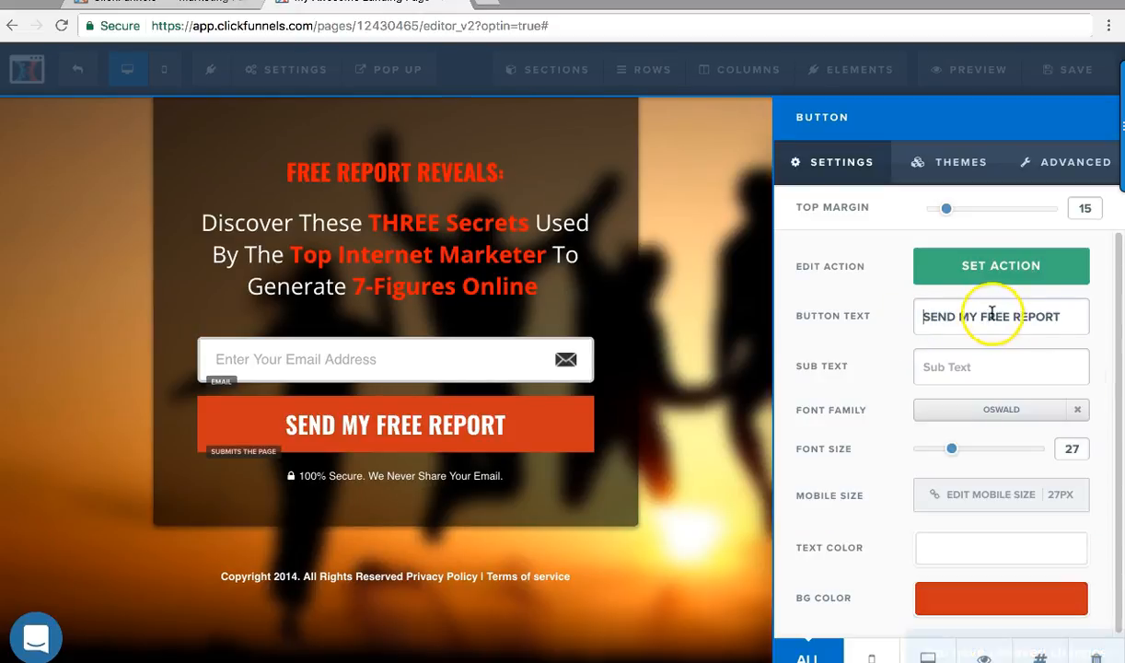
{"action": "left_click", "coordinate": [1032, 316]}
{"action": "left_click_drag", "start_coordinate": [1032, 316], "coordinate": [851, 314]}
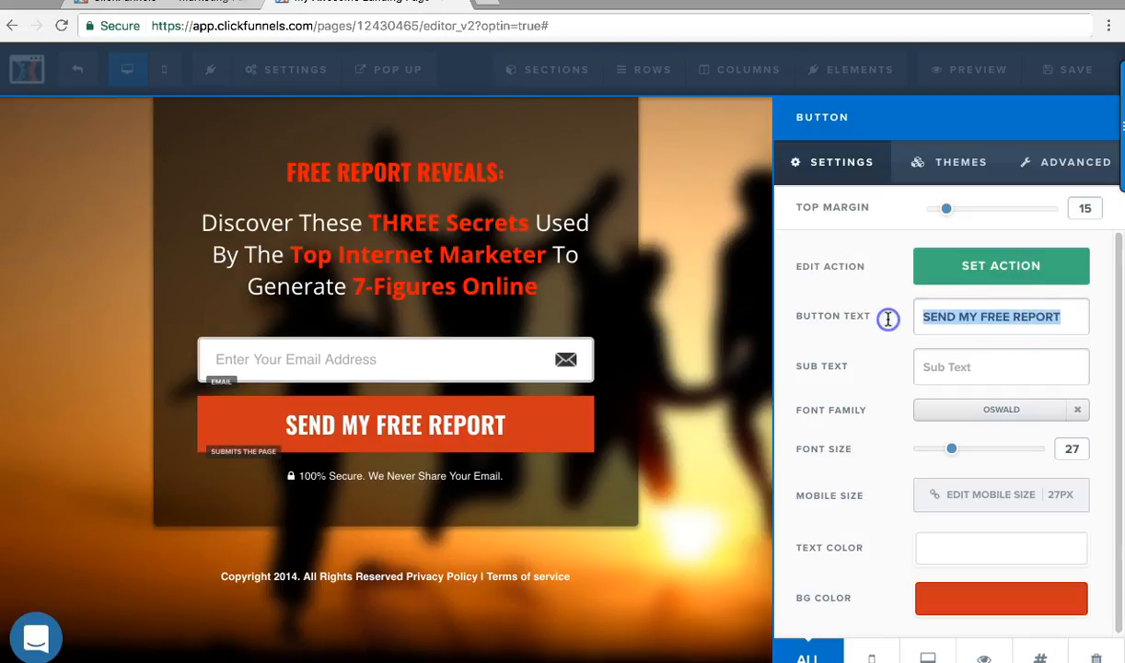
{"action": "type", "text": "Yes"}
{"action": "key", "text": "BackSpace"}
{"action": "key", "text": "BackSpace"}
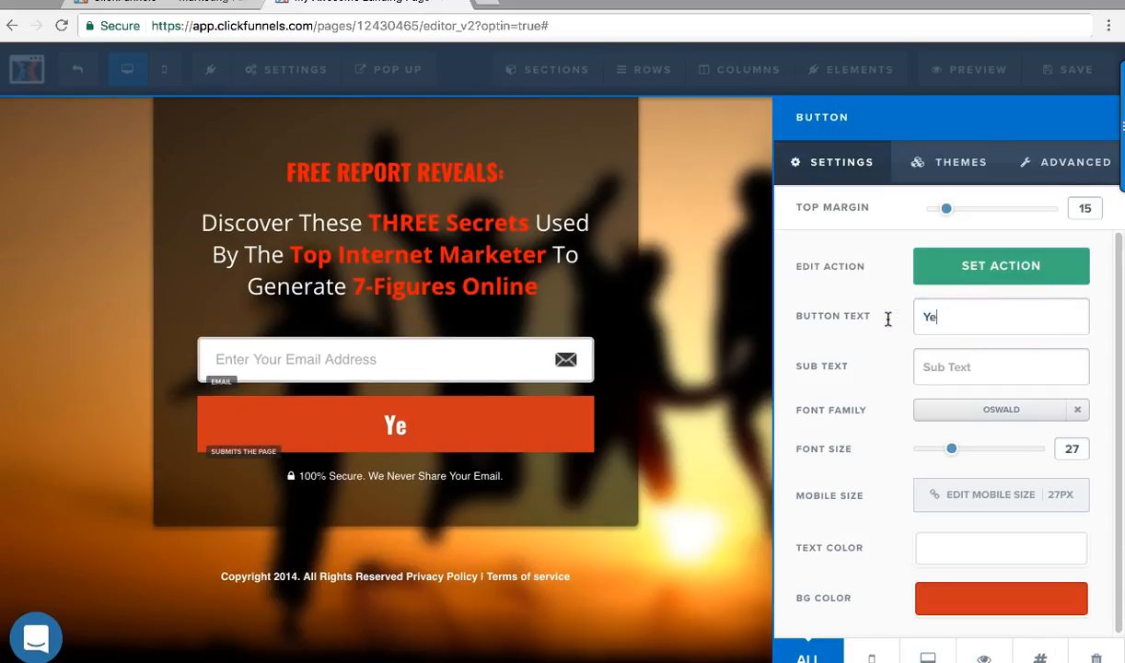
{"action": "type", "text": "ES!"}
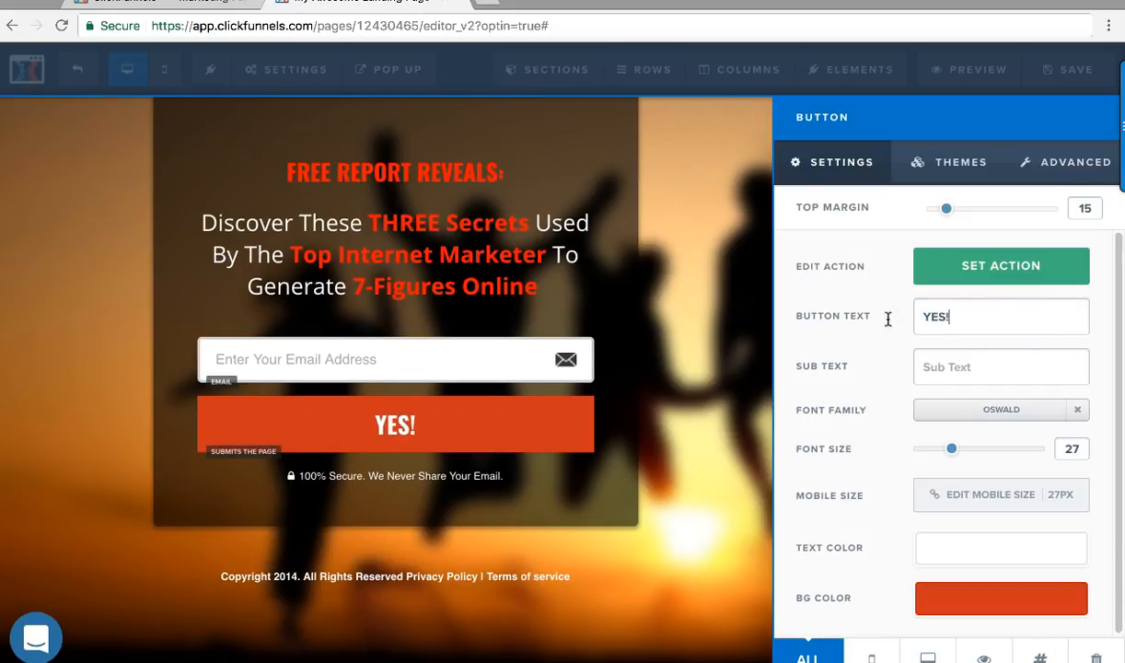
{"action": "type", "text": " I WANT TH"}
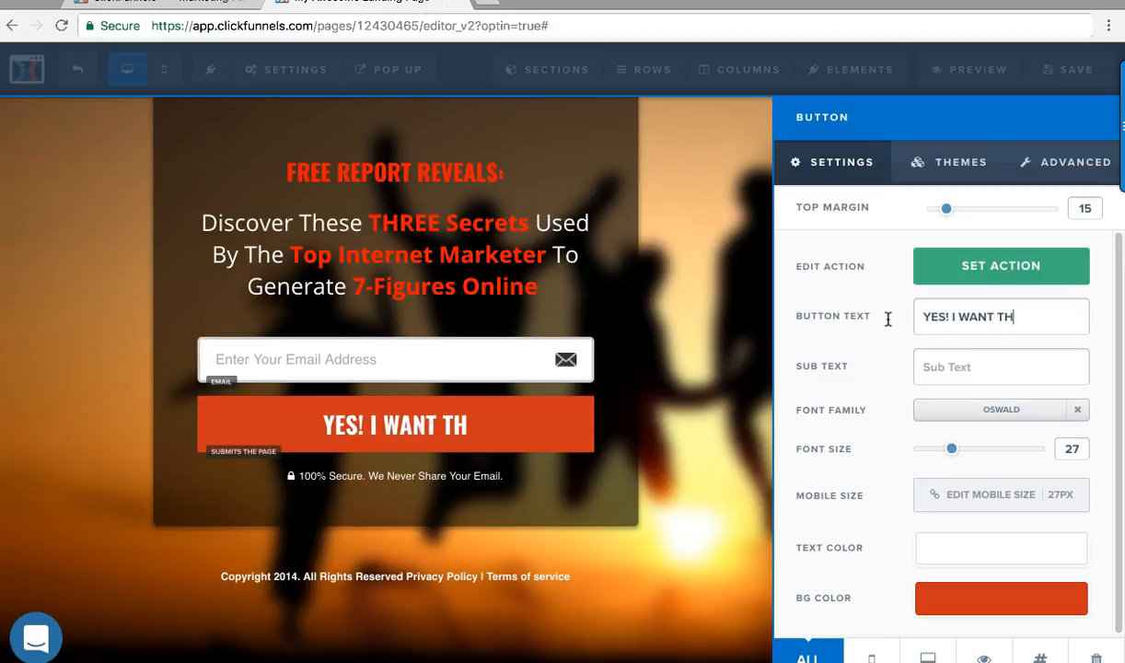
{"action": "type", "text": "E REPORT"}
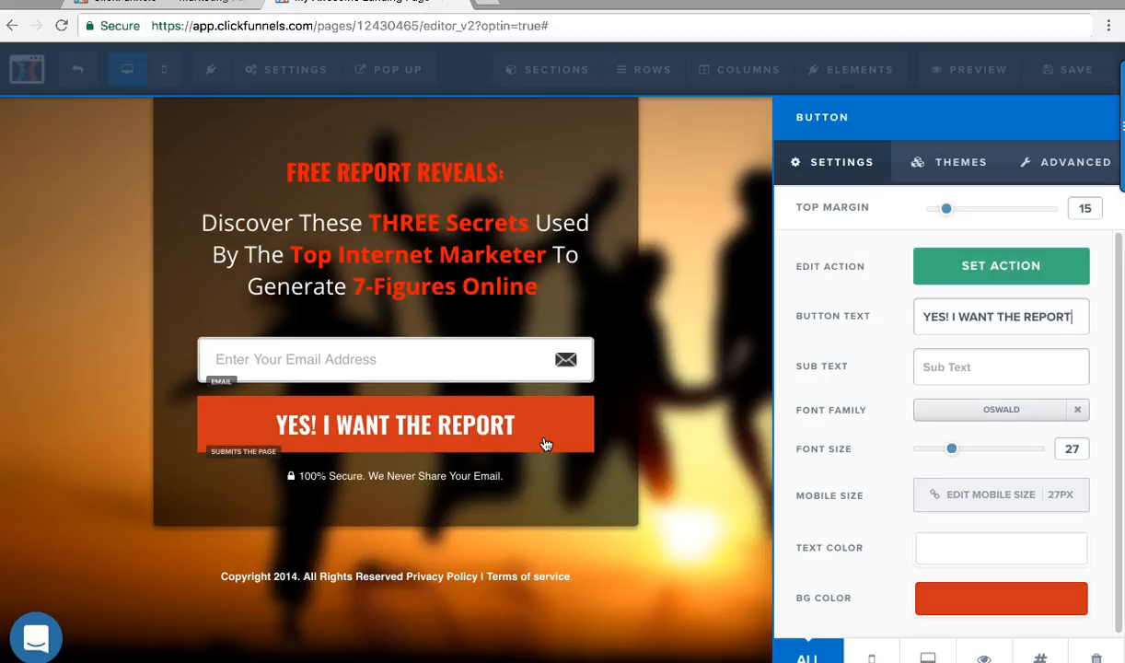
Step: Insert "FREE" before "REPORT" in the submit button's text
{"action": "left_click", "coordinate": [554, 471]}
{"action": "left_click", "coordinate": [1024, 316]}
{"action": "type", "text": "FREE"}
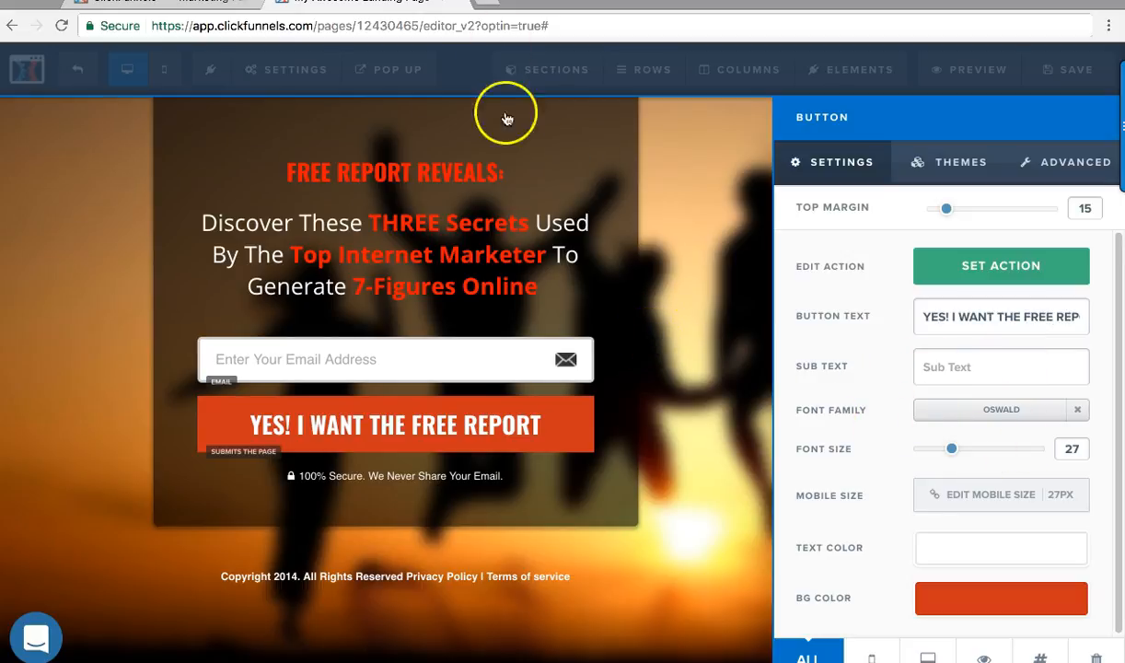
{"action": "mouse_move", "coordinate": [871, 521]}
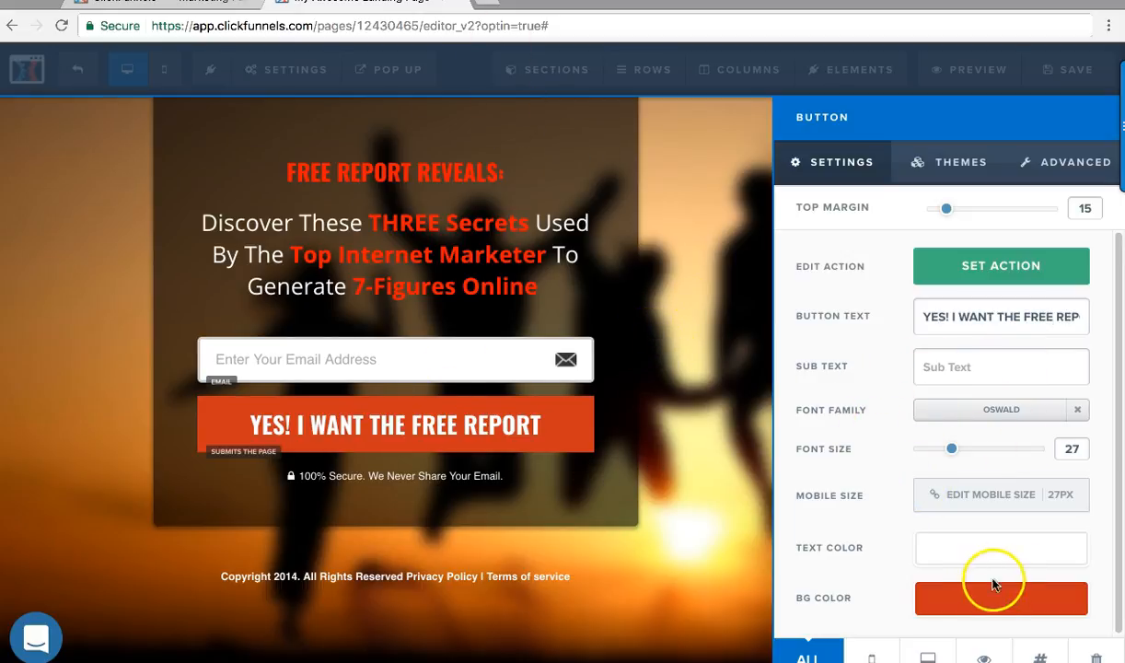
{"action": "left_click", "coordinate": [497, 361]}
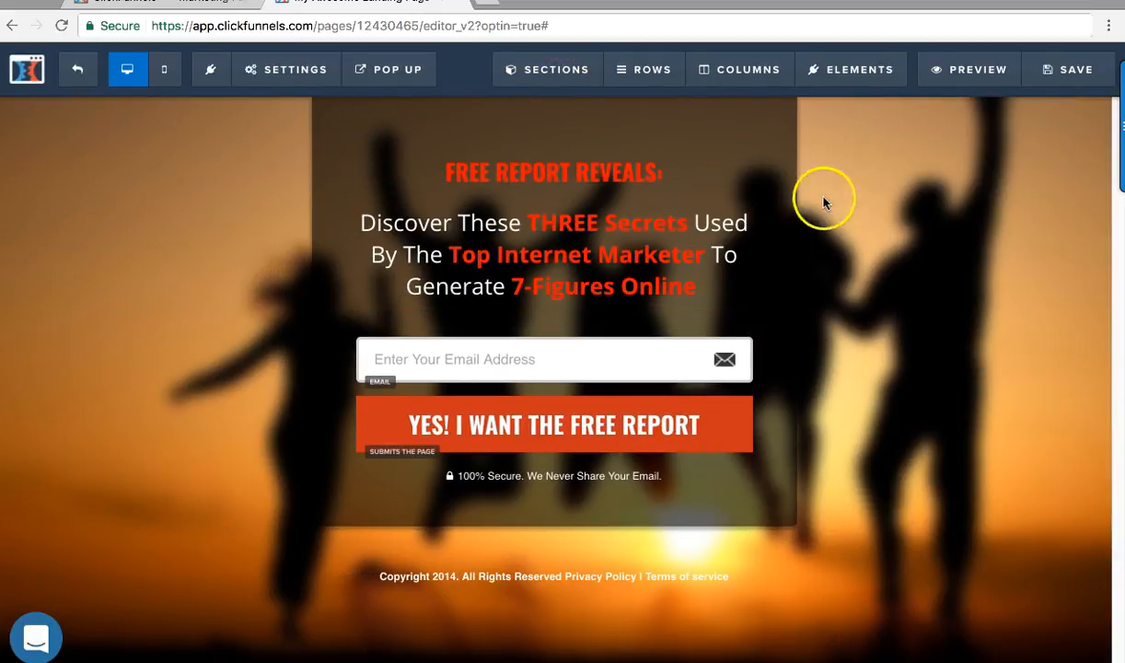
Step: Set the top margin of the optin box section to 40
{"action": "left_click", "coordinate": [779, 106]}
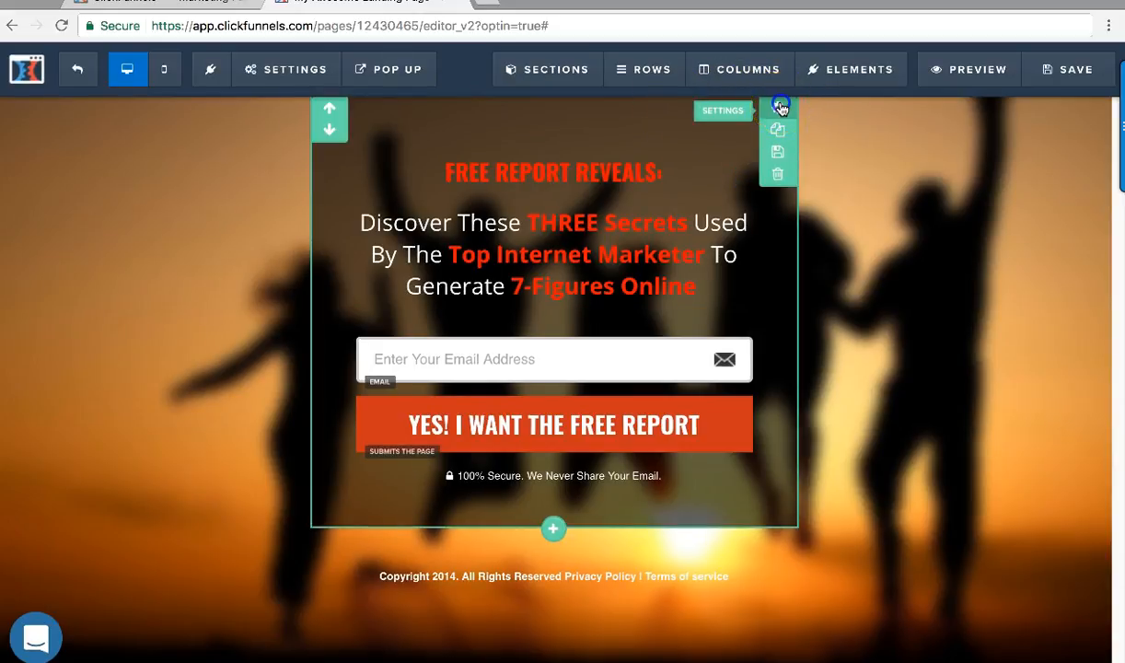
{"action": "left_click", "coordinate": [608, 174]}
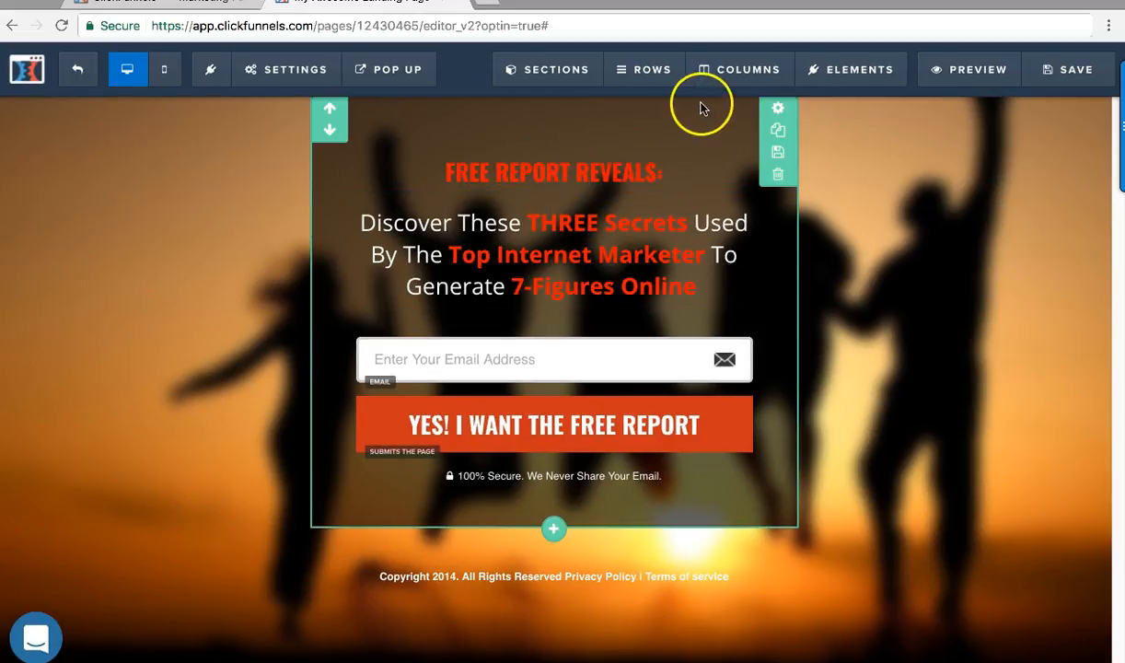
{"action": "left_click", "coordinate": [777, 108]}
{"action": "left_click_drag", "start_coordinate": [927, 210], "coordinate": [976, 213]}
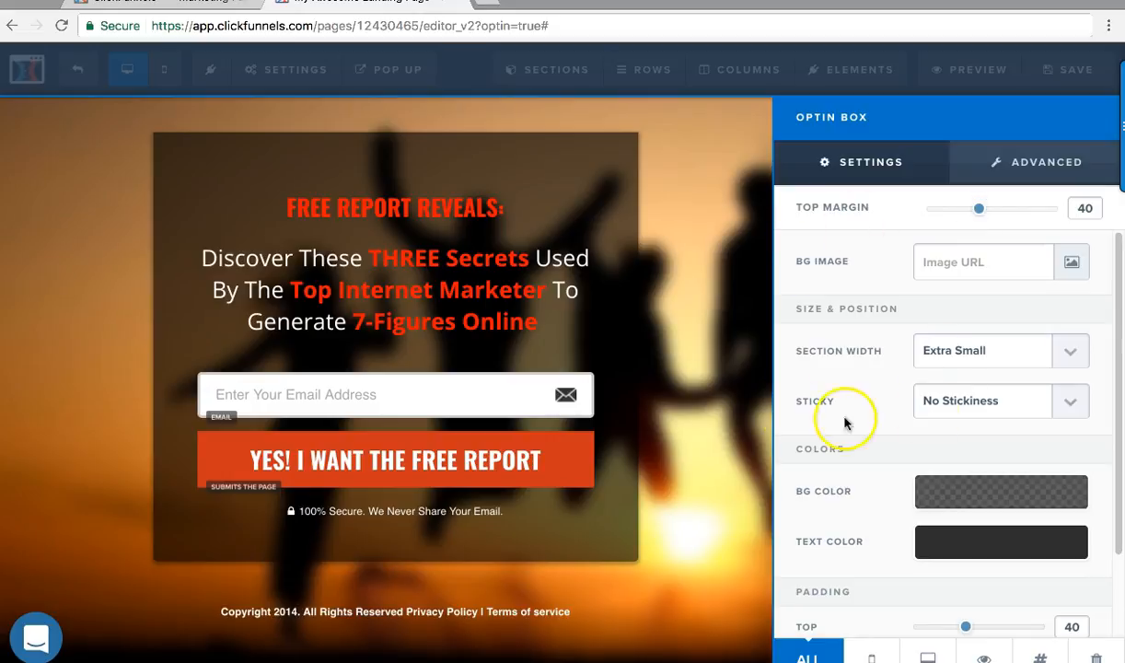
Step: Set the landing page's SEO title to "FREE REPORT" and save the page
{"action": "left_click", "coordinate": [723, 376]}
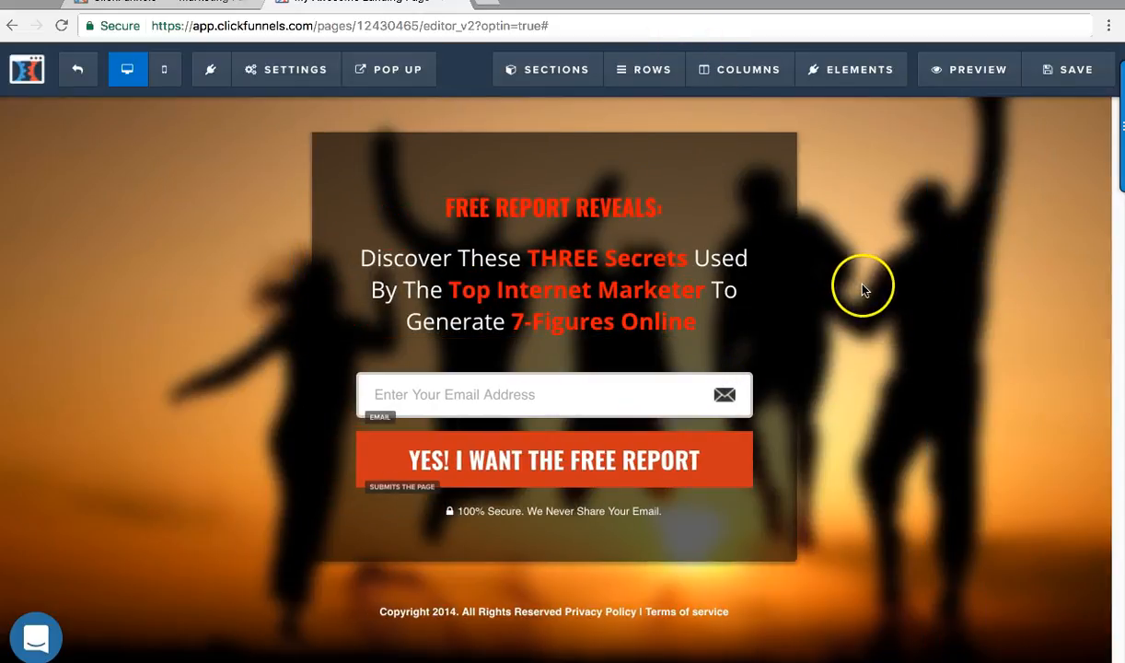
{"action": "left_click", "coordinate": [1079, 70]}
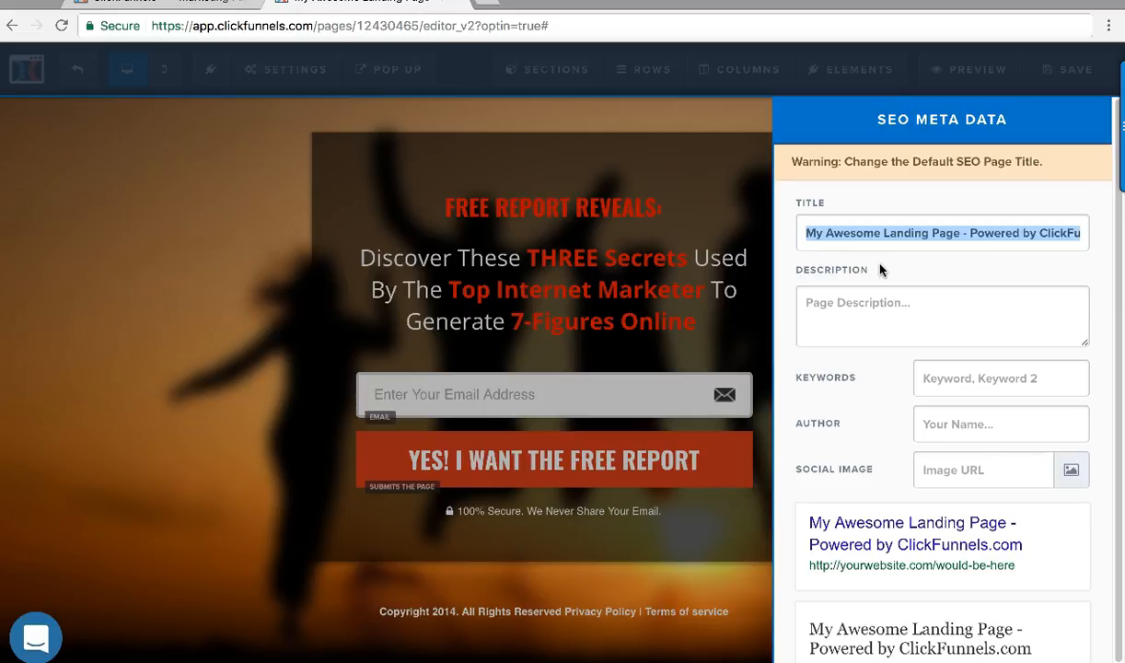
{"action": "type", "text": "FREE"}
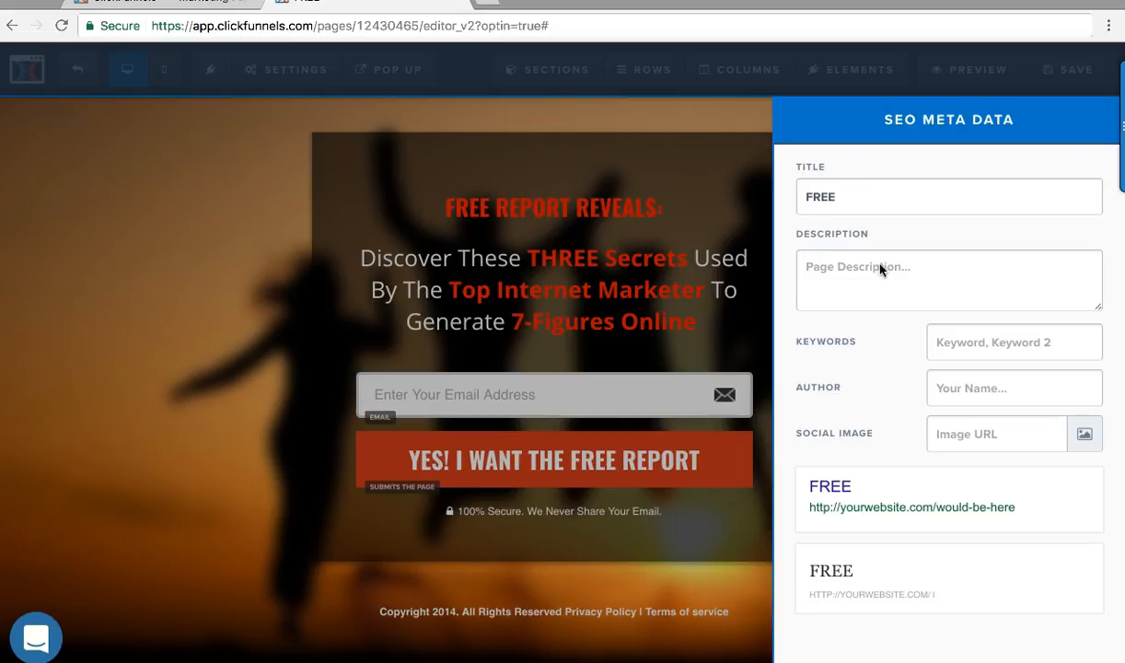
{"action": "type", "text": "REPORT"}
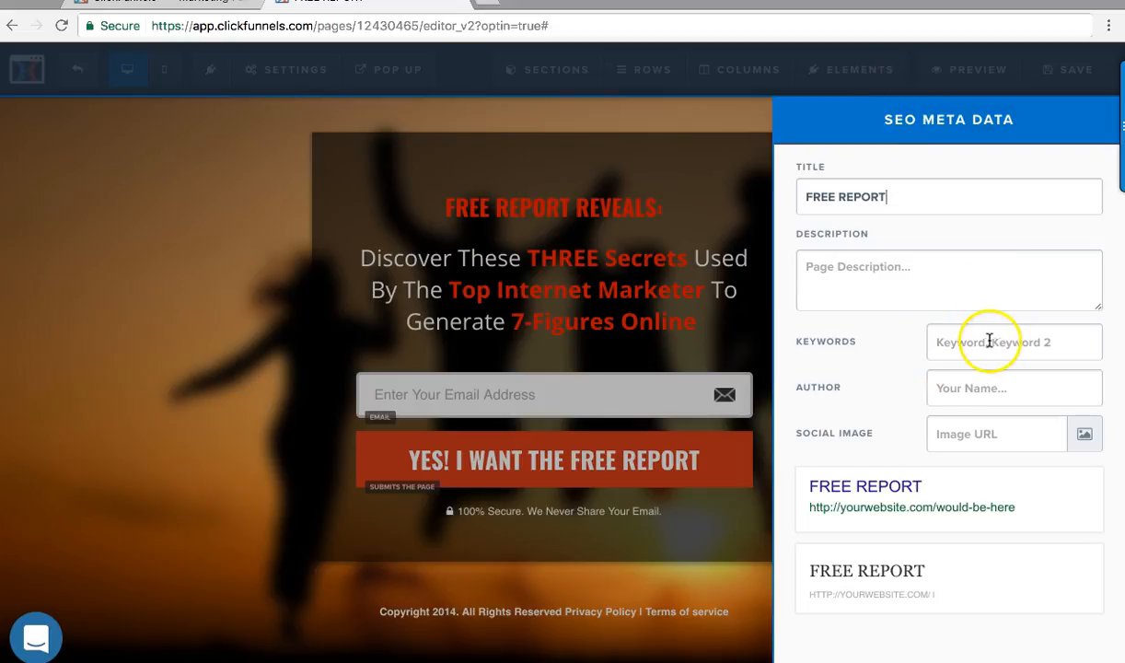
{"action": "left_click", "coordinate": [695, 372]}
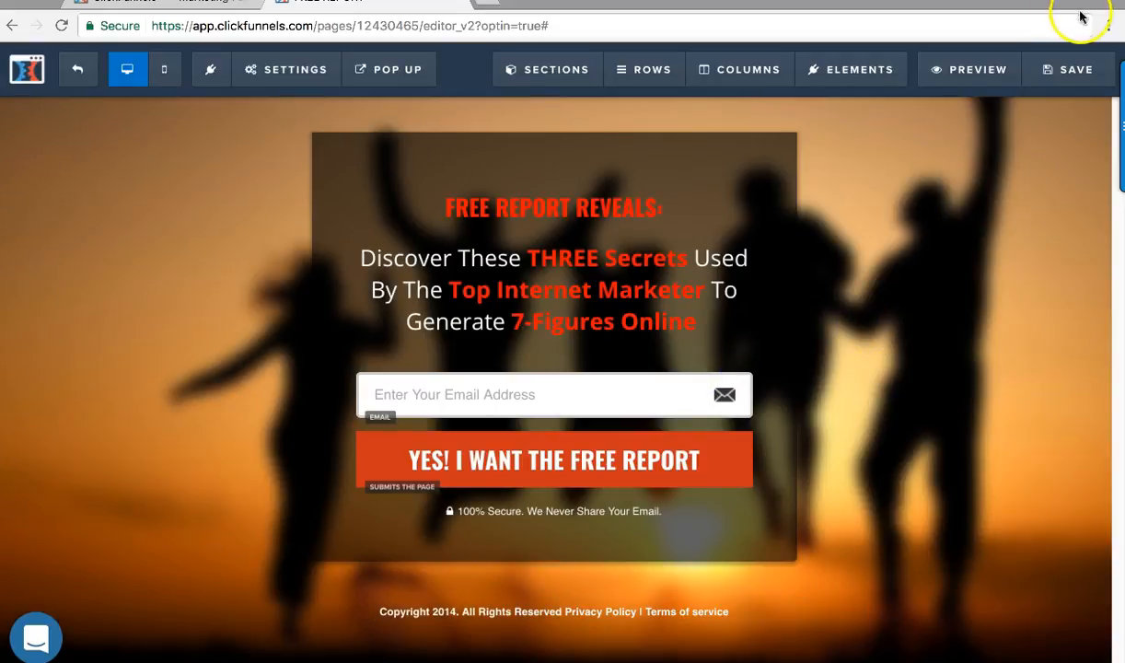
{"action": "left_click", "coordinate": [1065, 72]}
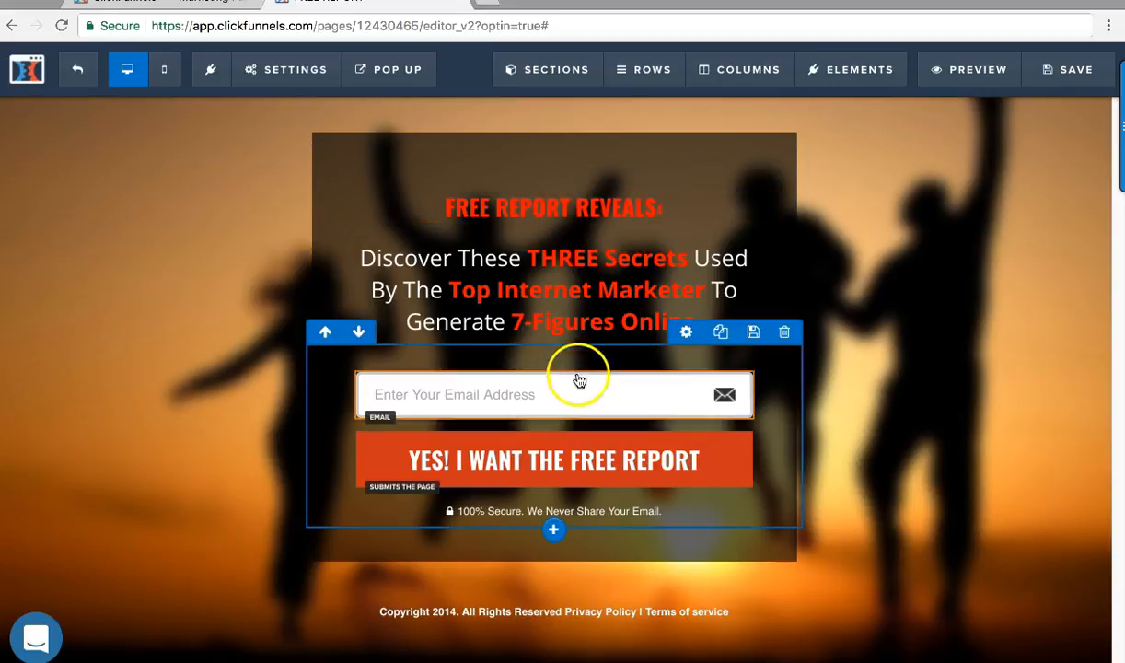
Step: Replace the page's background image with the uploaded beach photo showing straw umbrellas under a blue sky
{"action": "left_click", "coordinate": [295, 72]}
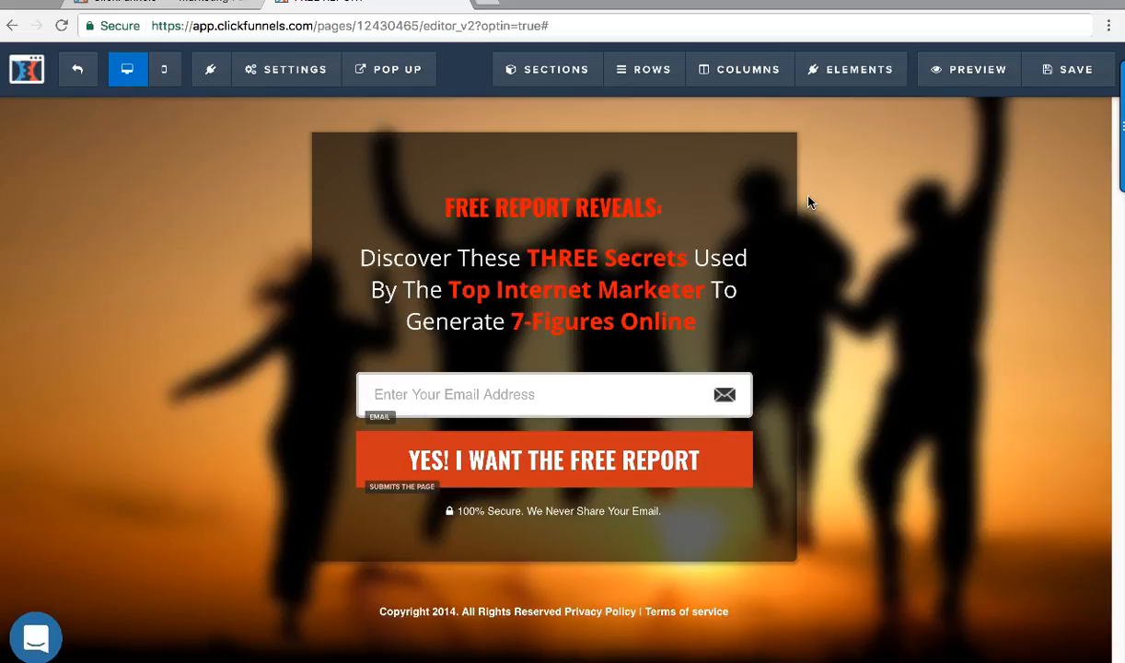
{"action": "left_click", "coordinate": [299, 70]}
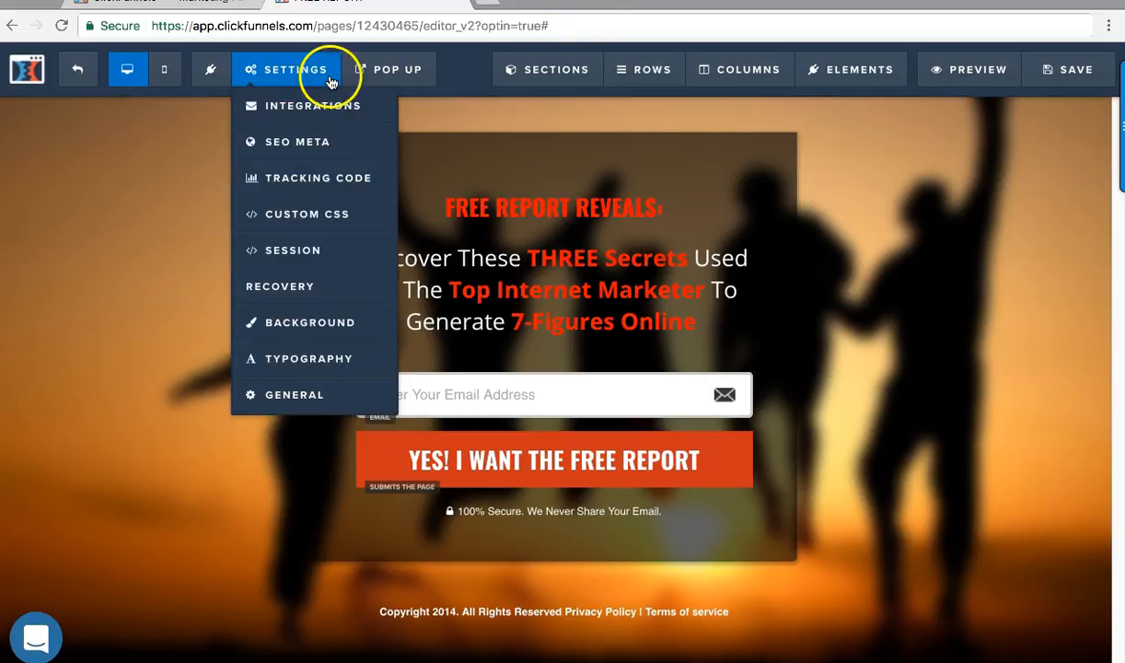
{"action": "left_click", "coordinate": [300, 324]}
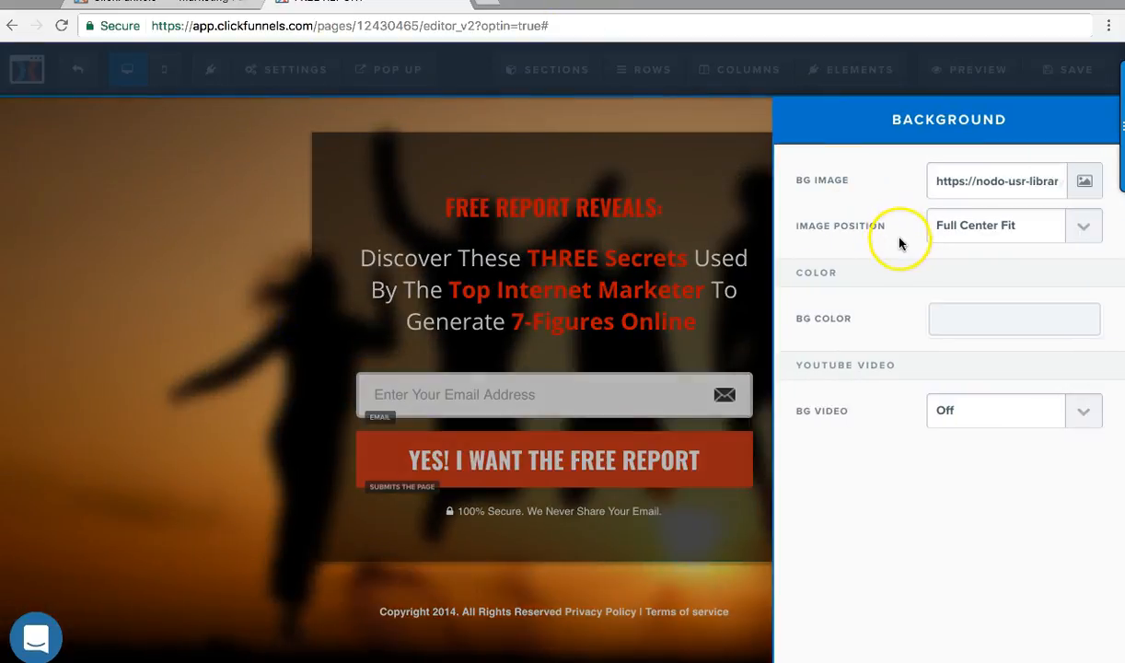
{"action": "left_click", "coordinate": [519, 128]}
{"action": "left_click", "coordinate": [285, 70]}
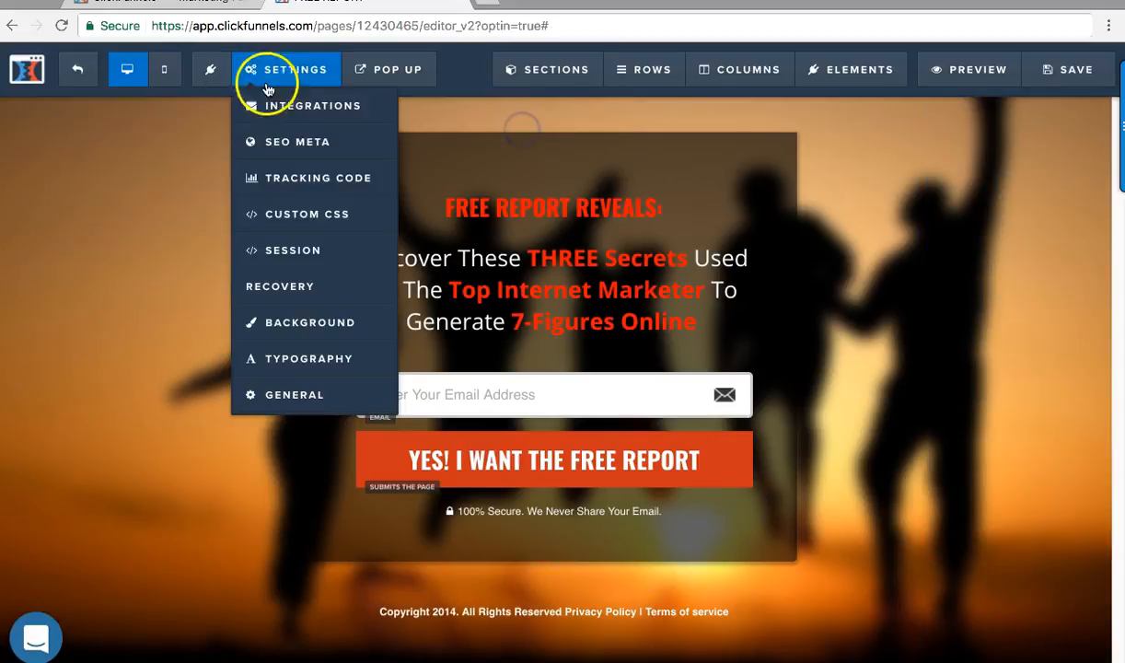
{"action": "left_click", "coordinate": [296, 326]}
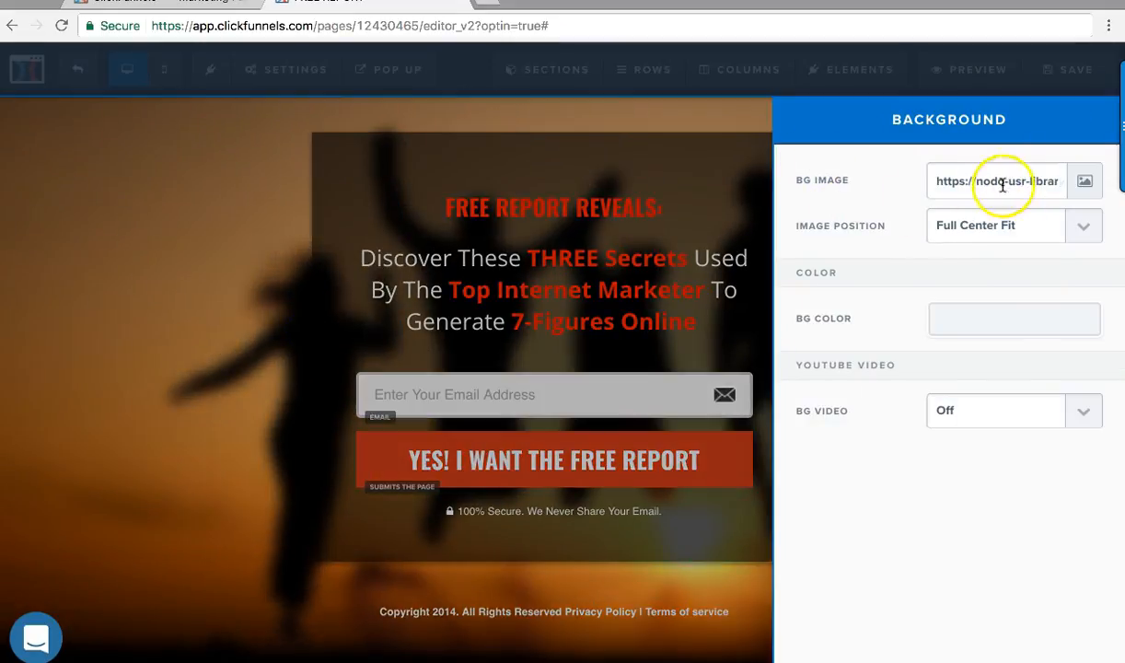
{"action": "left_click", "coordinate": [1083, 184]}
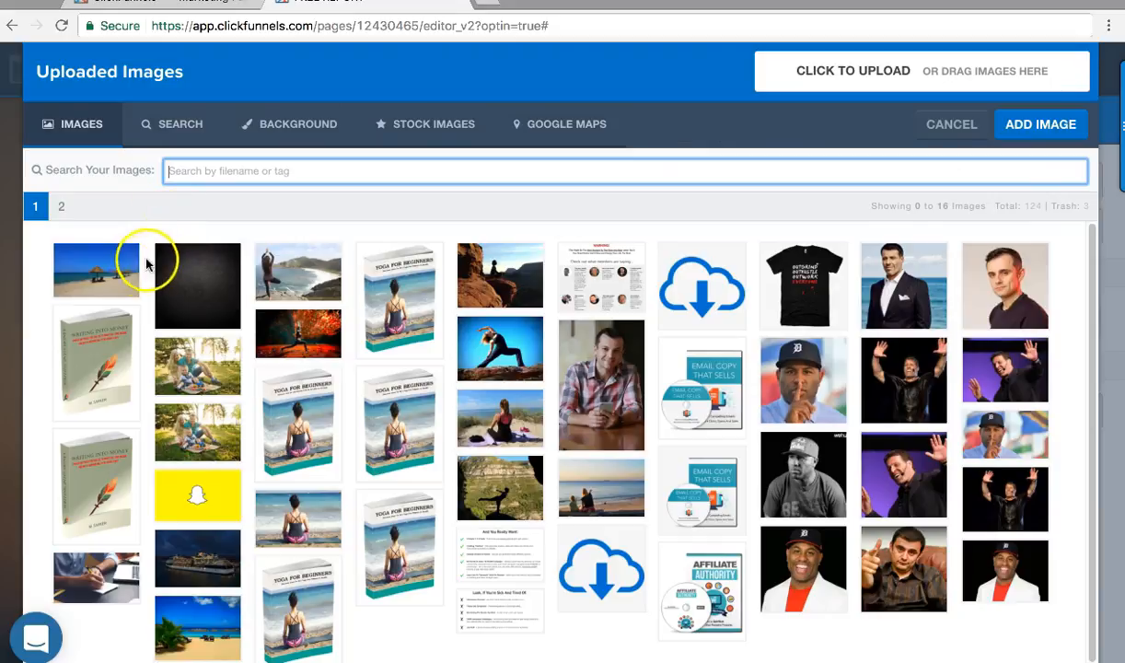
{"action": "left_click", "coordinate": [109, 275]}
{"action": "left_click", "coordinate": [101, 270]}
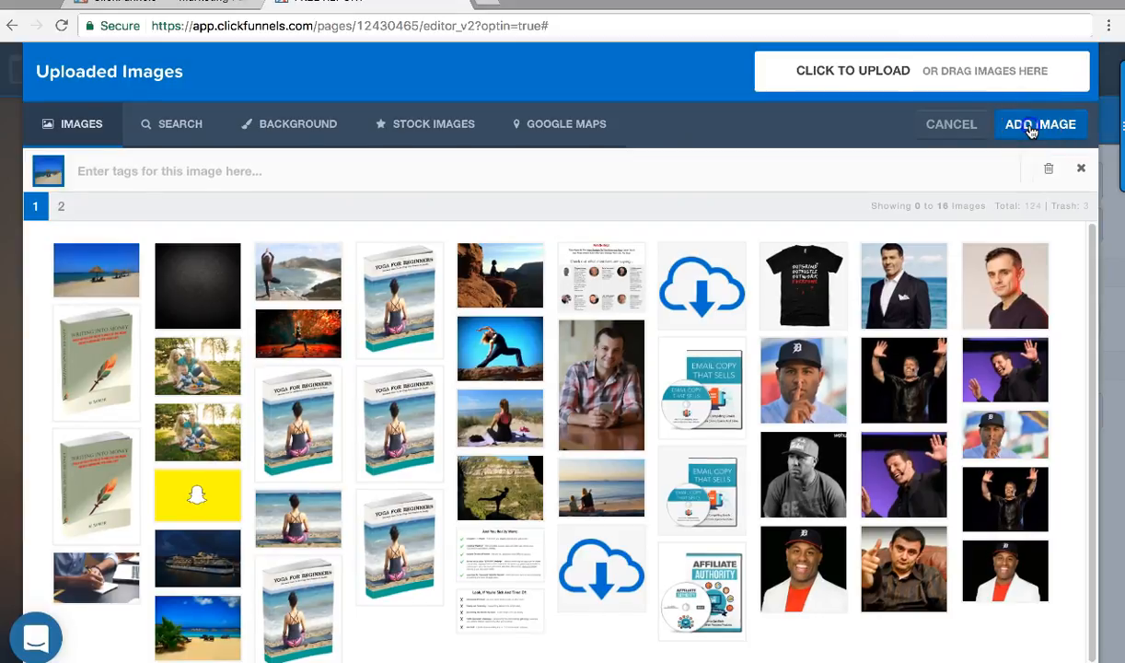
{"action": "left_click", "coordinate": [1031, 129]}
{"action": "left_click", "coordinate": [327, 213]}
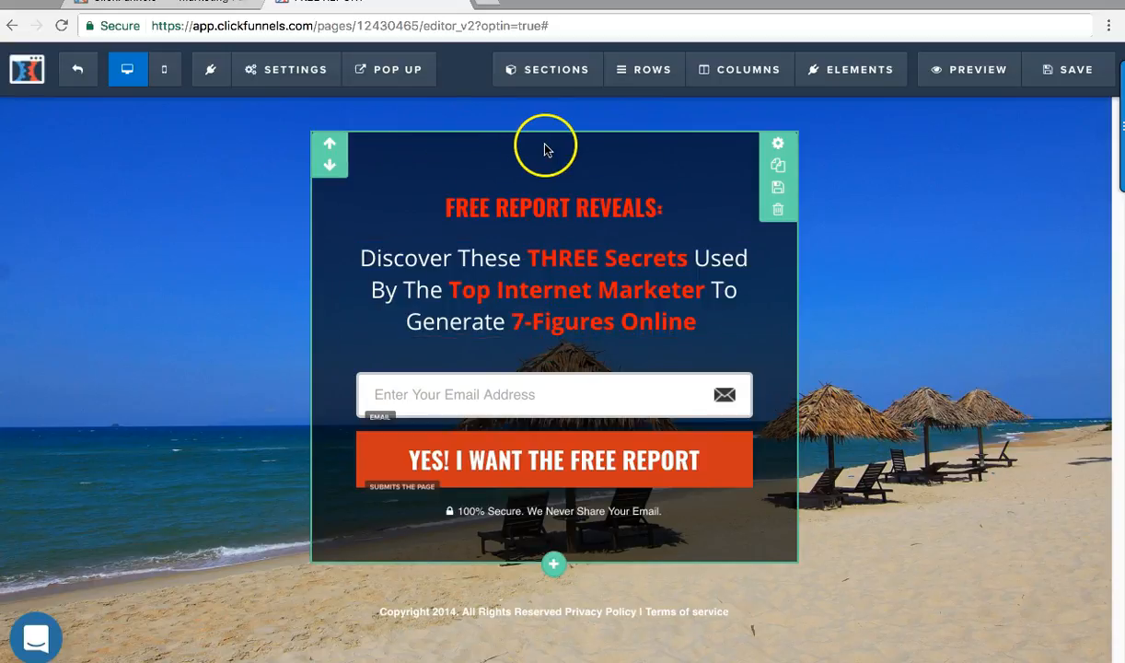
Step: Increase the optin box section's top margin slightly and save the landing page
{"action": "left_click", "coordinate": [777, 145]}
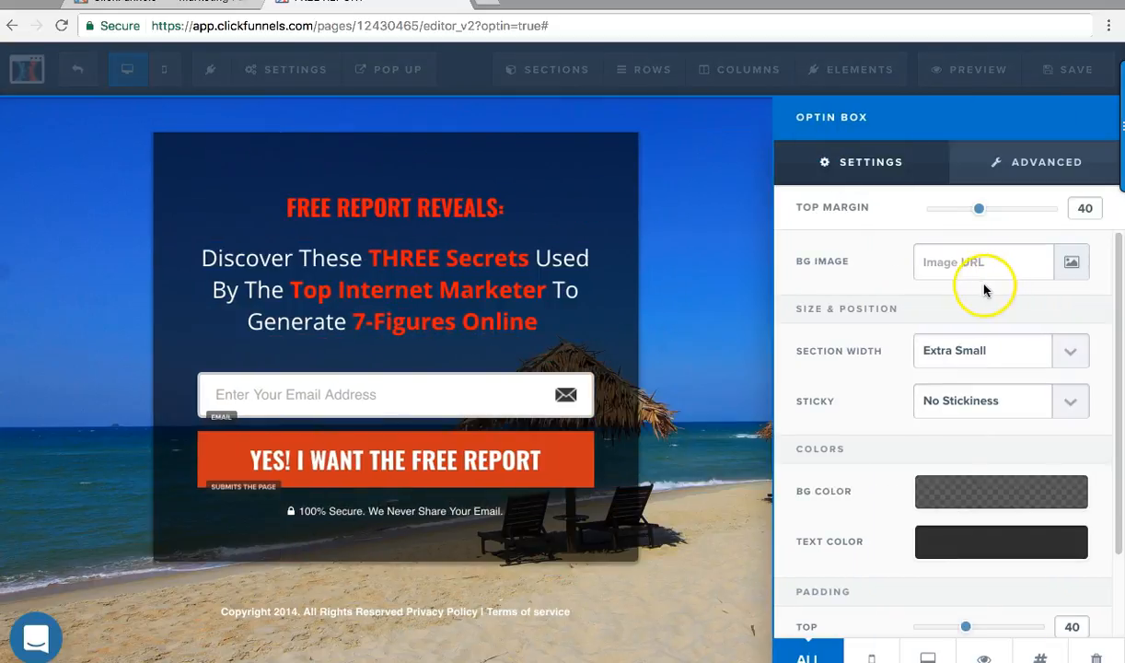
{"action": "left_click_drag", "start_coordinate": [987, 212], "coordinate": [1001, 211]}
{"action": "left_click", "coordinate": [565, 218]}
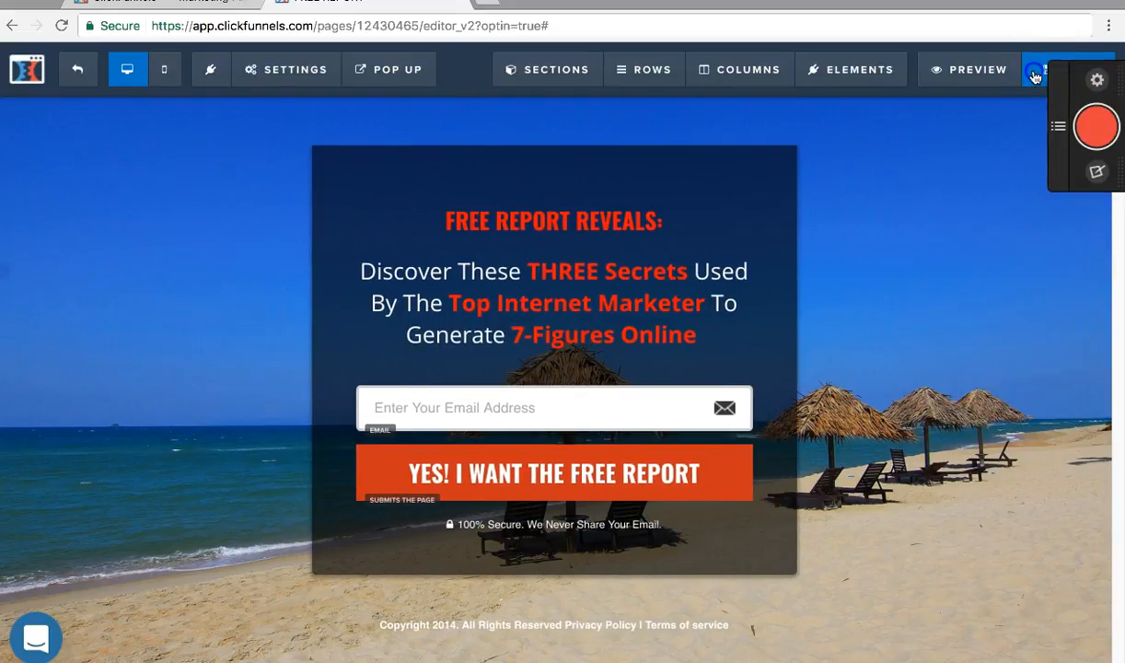
{"action": "left_click", "coordinate": [1049, 71]}
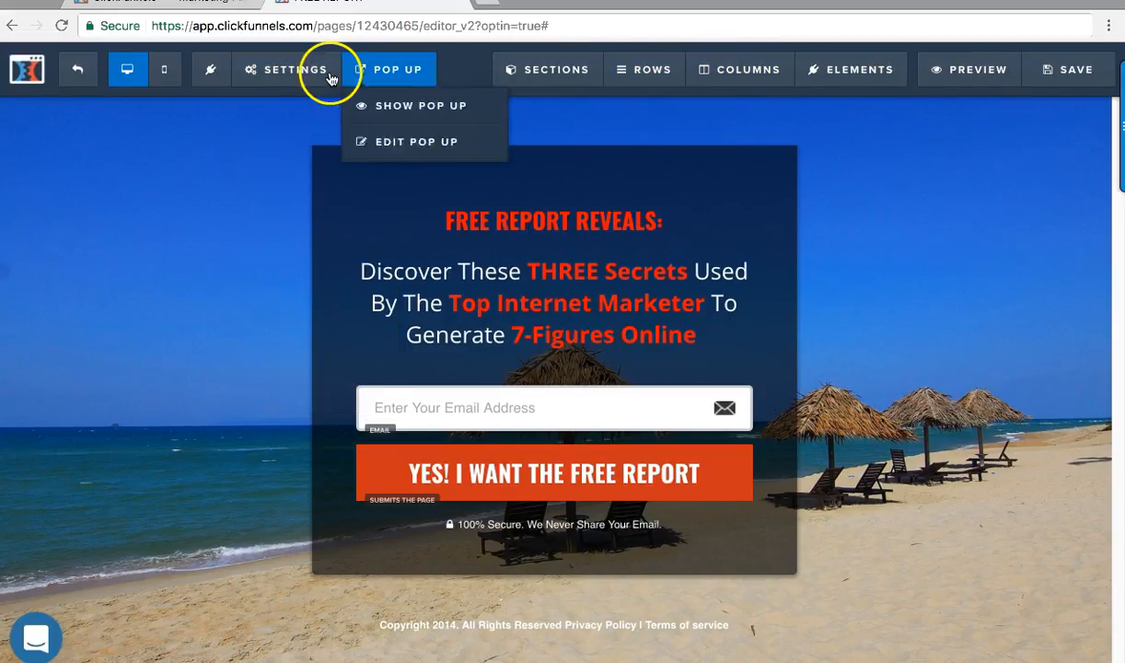
{"action": "mouse_move", "coordinate": [311, 76]}
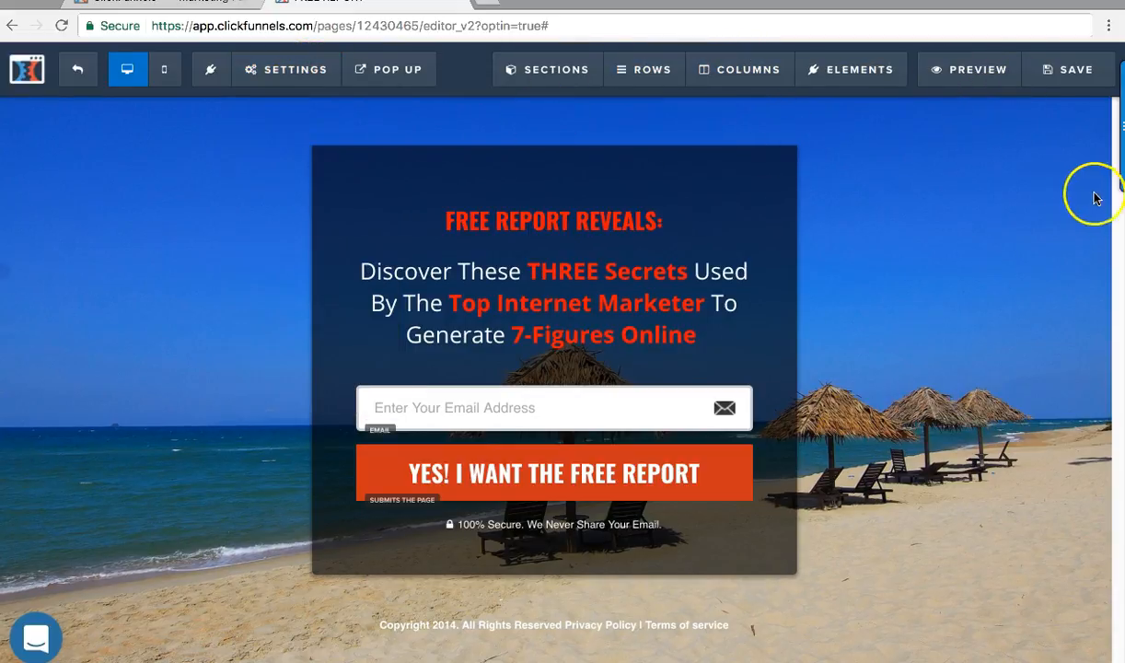
{"action": "left_click", "coordinate": [1054, 68]}
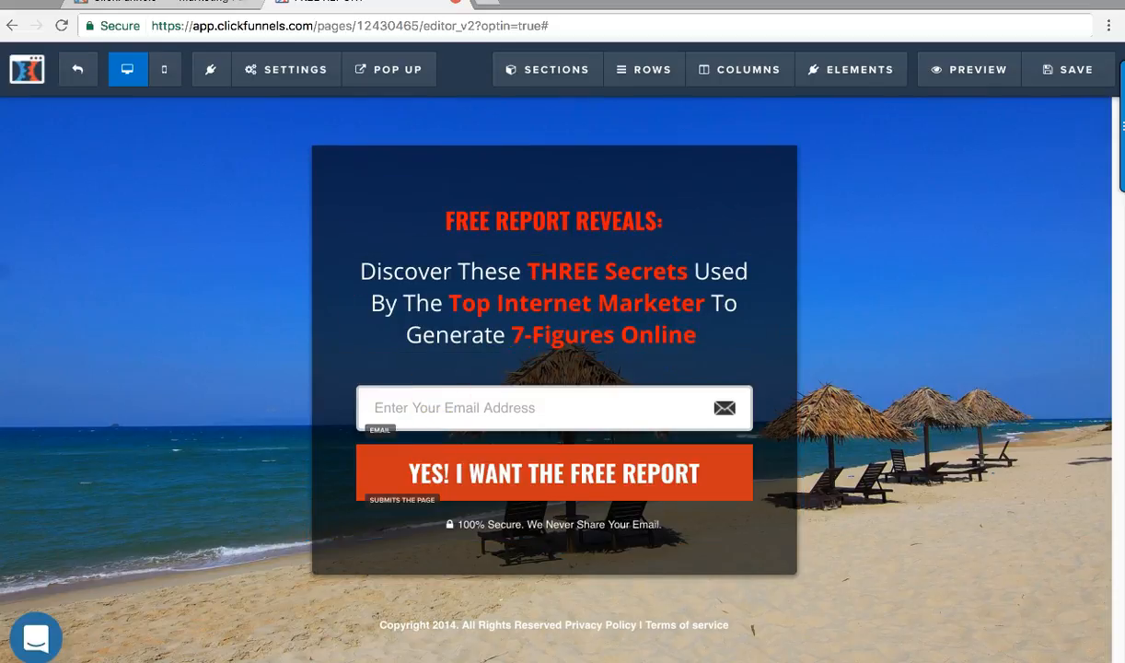
Step: Close the landing page editor and create the funnel's Thank You page from the Download Clean Dotted template
{"action": "left_click", "coordinate": [454, 2]}
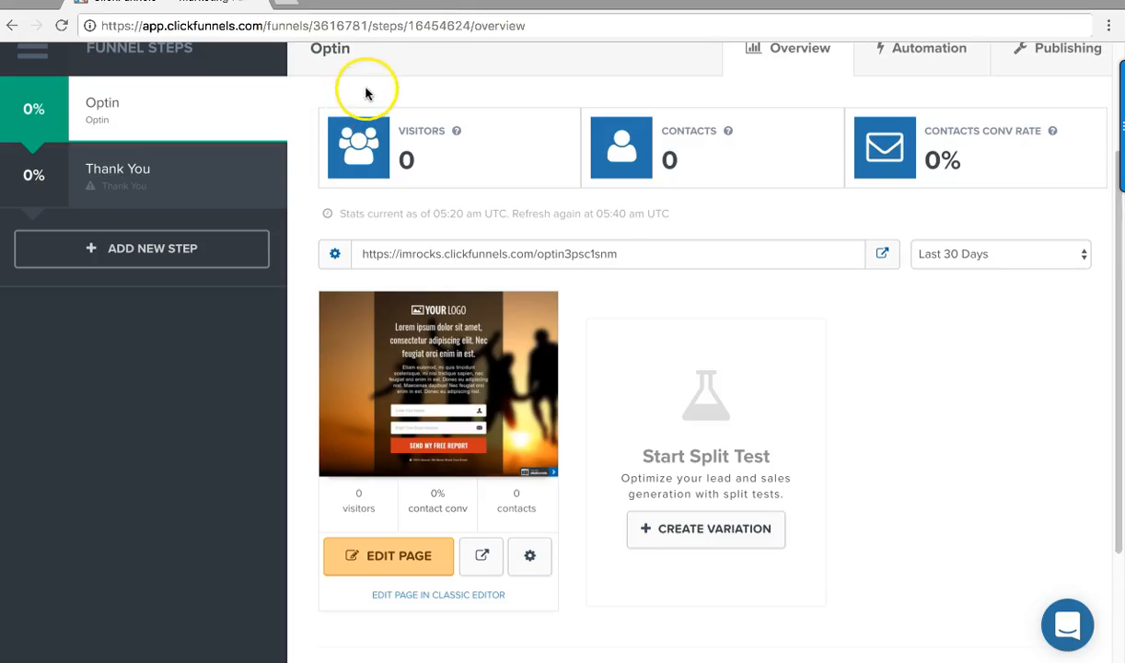
{"action": "left_click", "coordinate": [117, 177]}
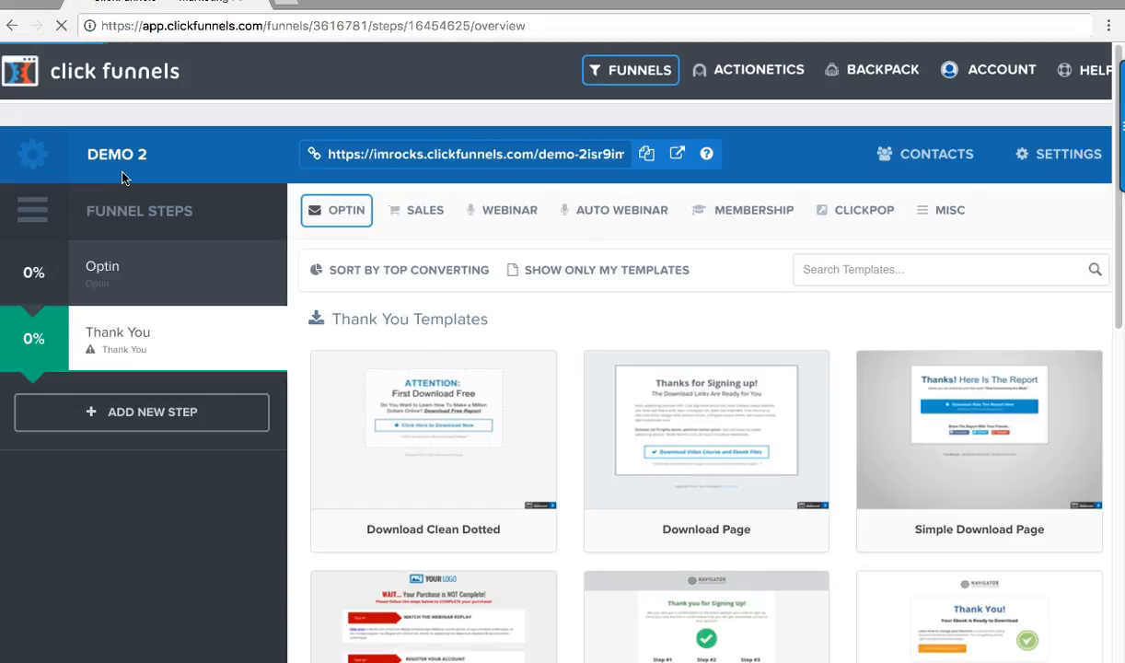
{"action": "mouse_move", "coordinate": [548, 449]}
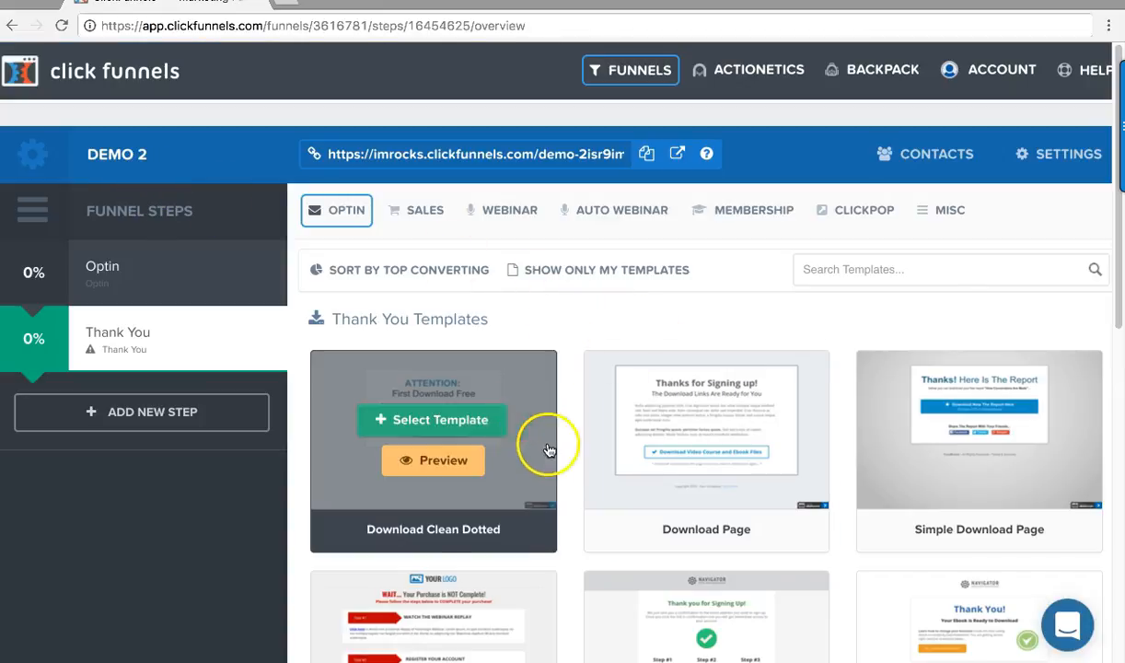
{"action": "left_click", "coordinate": [465, 420]}
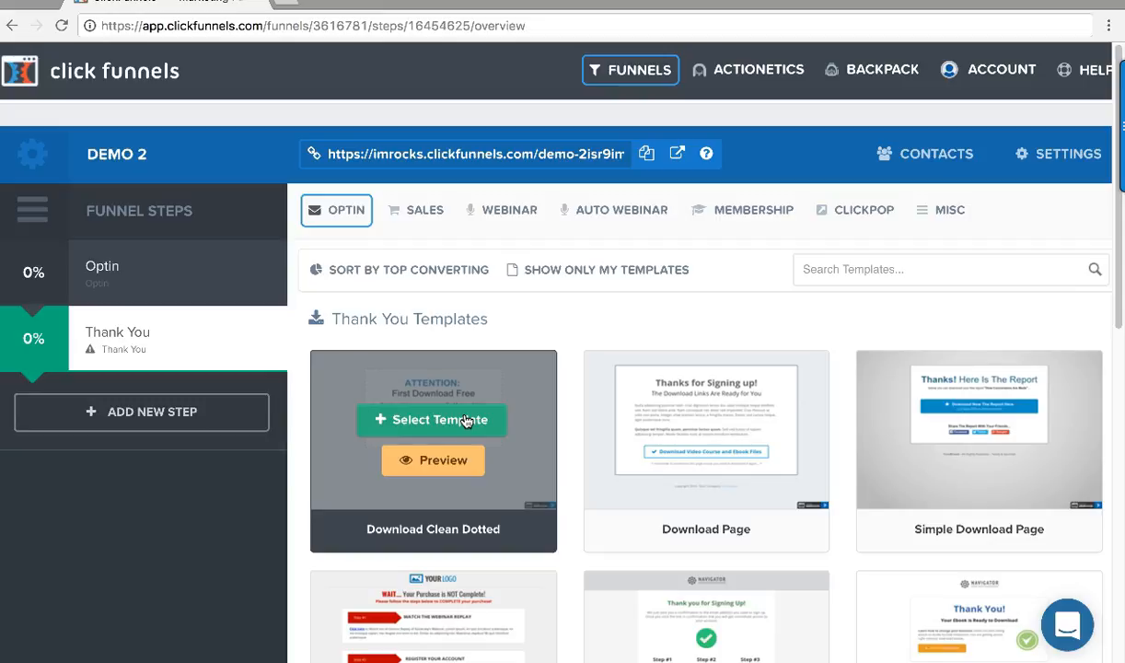
{"action": "left_click", "coordinate": [466, 420]}
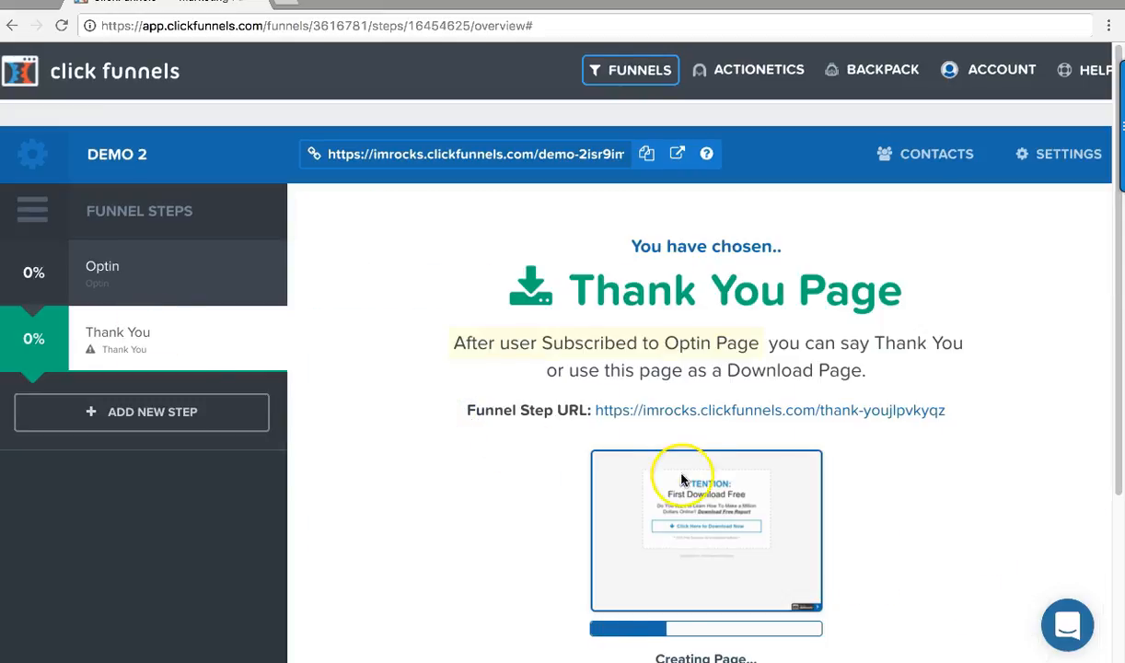
{"action": "scroll", "coordinate": [779, 590], "scroll_direction": "down", "scroll_amount": 3}
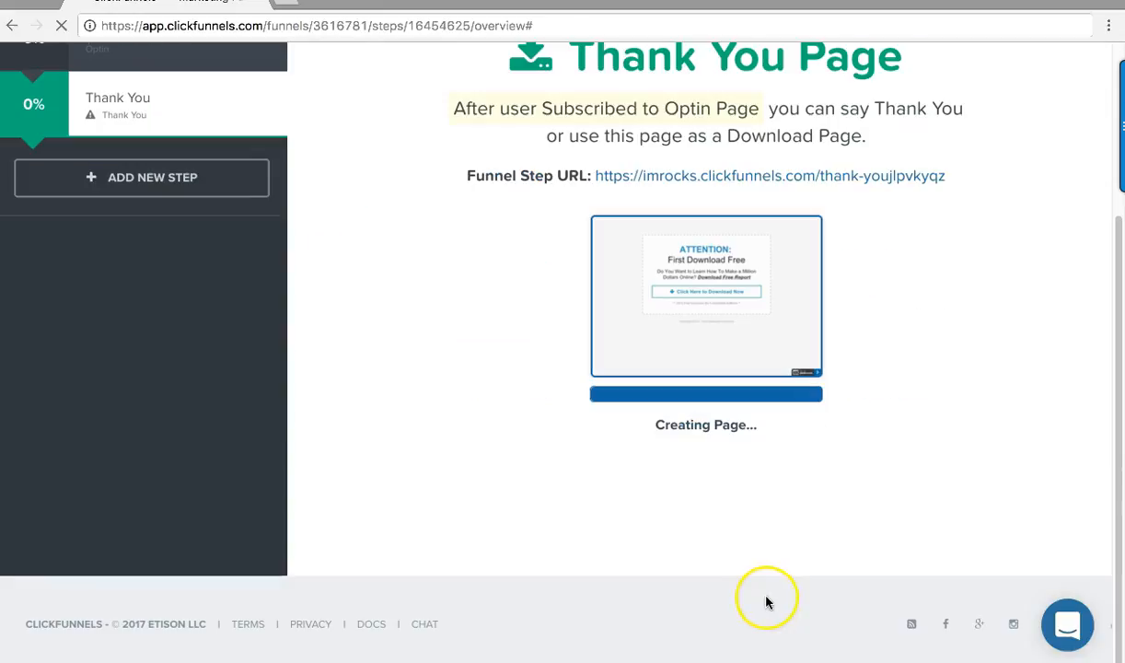
{"action": "scroll", "coordinate": [565, 510], "scroll_direction": "down", "scroll_amount": 1}
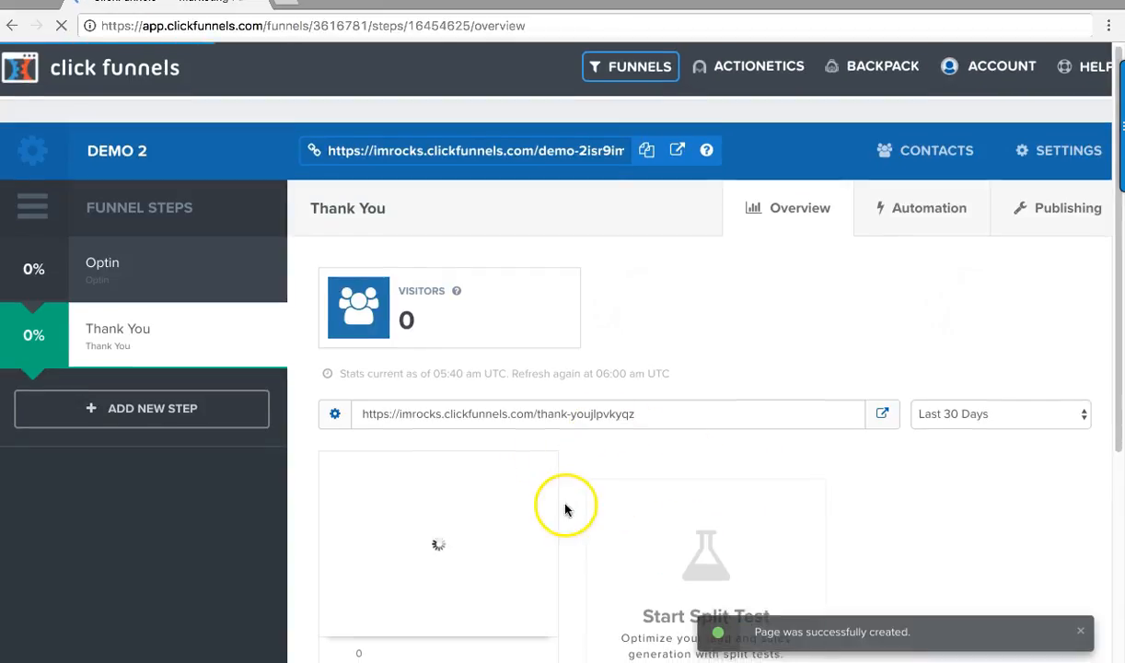
Step: Open the new Thank You page for editing in a separate browser tab
{"action": "scroll", "coordinate": [488, 612], "scroll_direction": "down", "scroll_amount": 2}
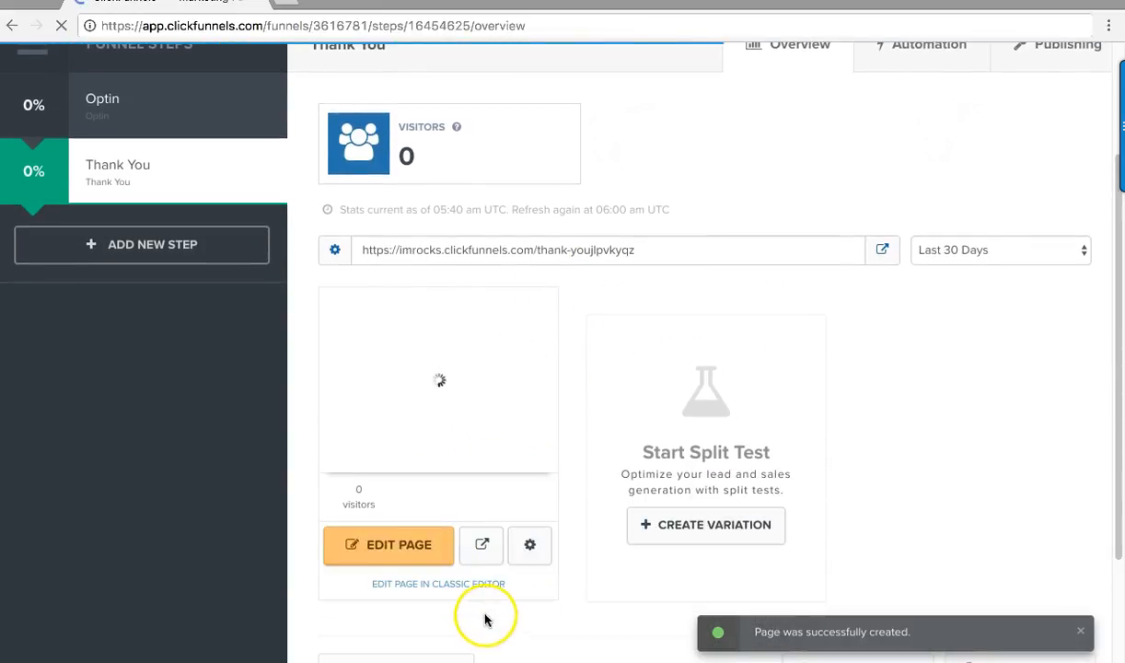
{"action": "right_click", "coordinate": [426, 560]}
{"action": "left_click", "coordinate": [454, 560]}
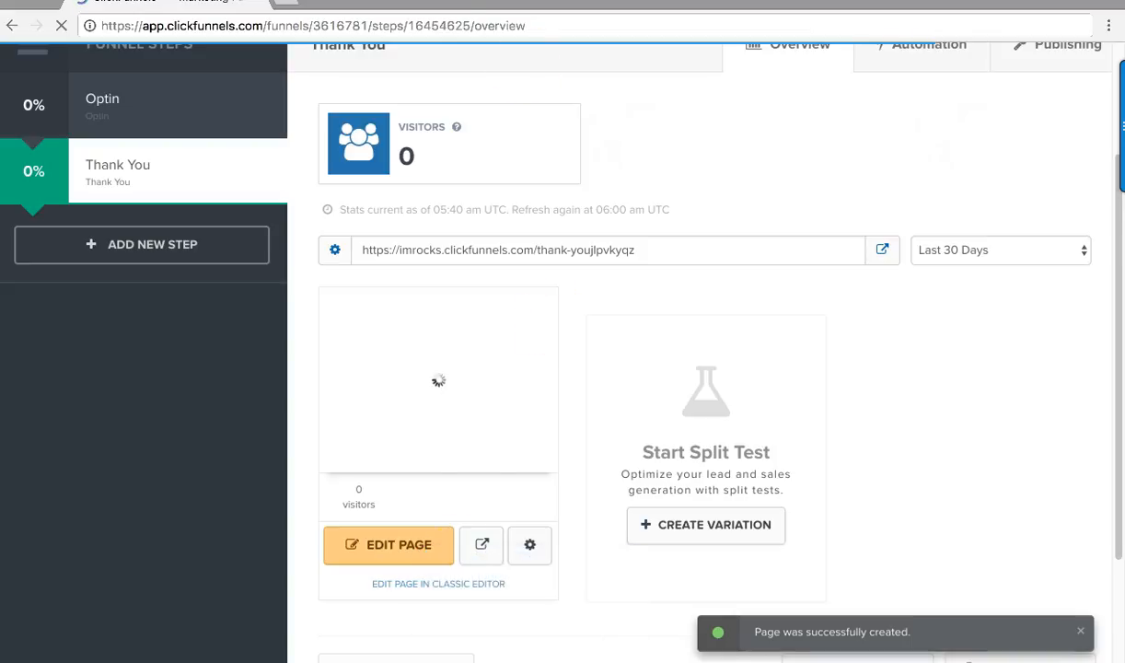
{"action": "left_click", "coordinate": [533, 4]}
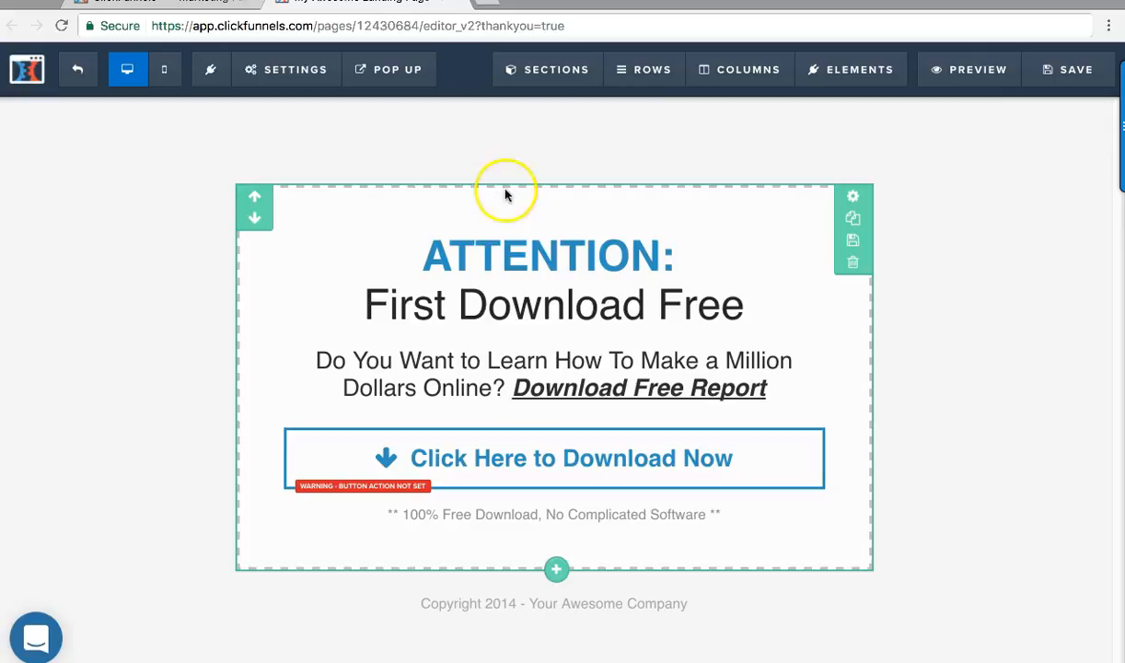
Step: Replace the download box's headline text with "Thank You For Subscribing!"
{"action": "double_click", "coordinate": [495, 253]}
{"action": "left_click", "coordinate": [728, 311]}
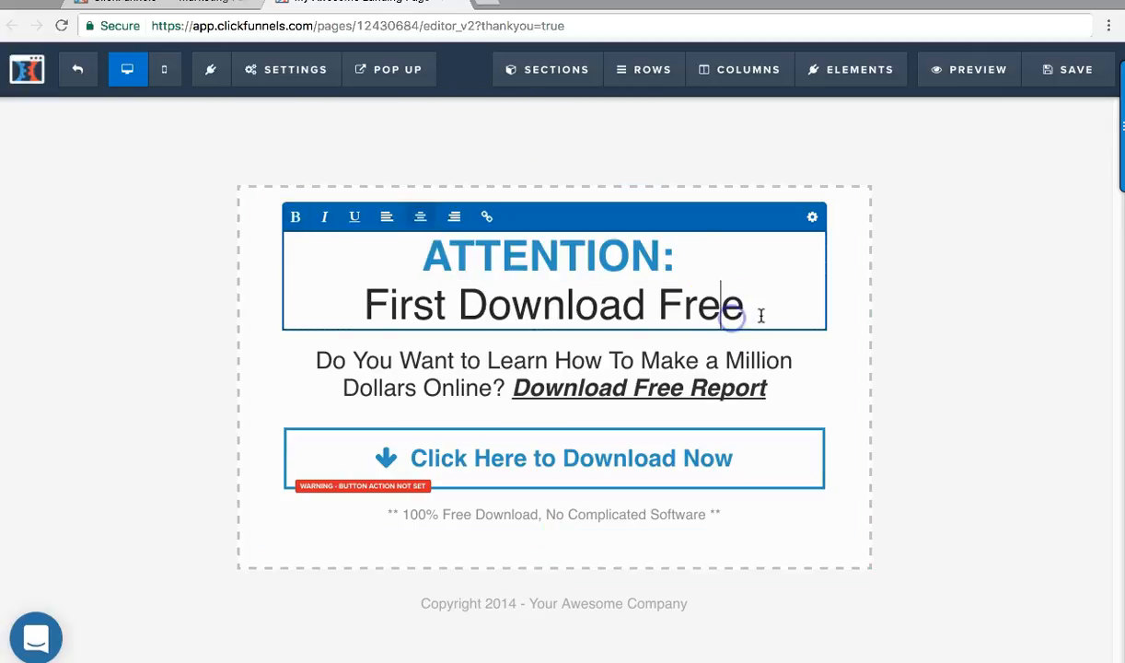
{"action": "left_click_drag", "start_coordinate": [747, 313], "coordinate": [375, 242]}
{"action": "type", "text": "Th"}
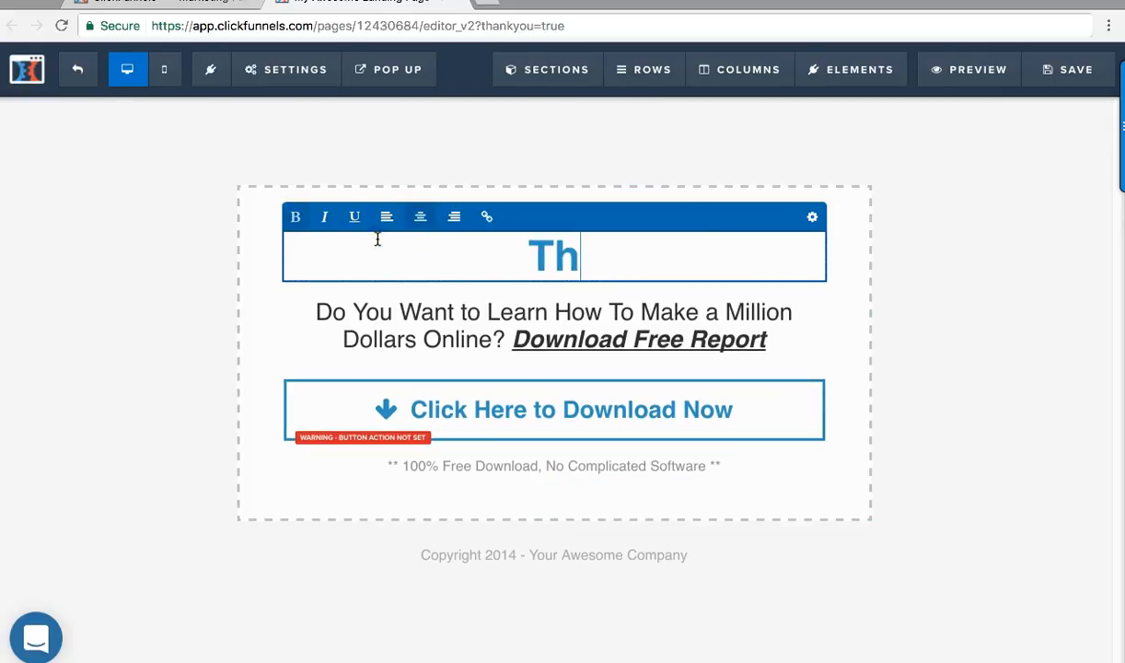
{"action": "type", "text": "ank You"}
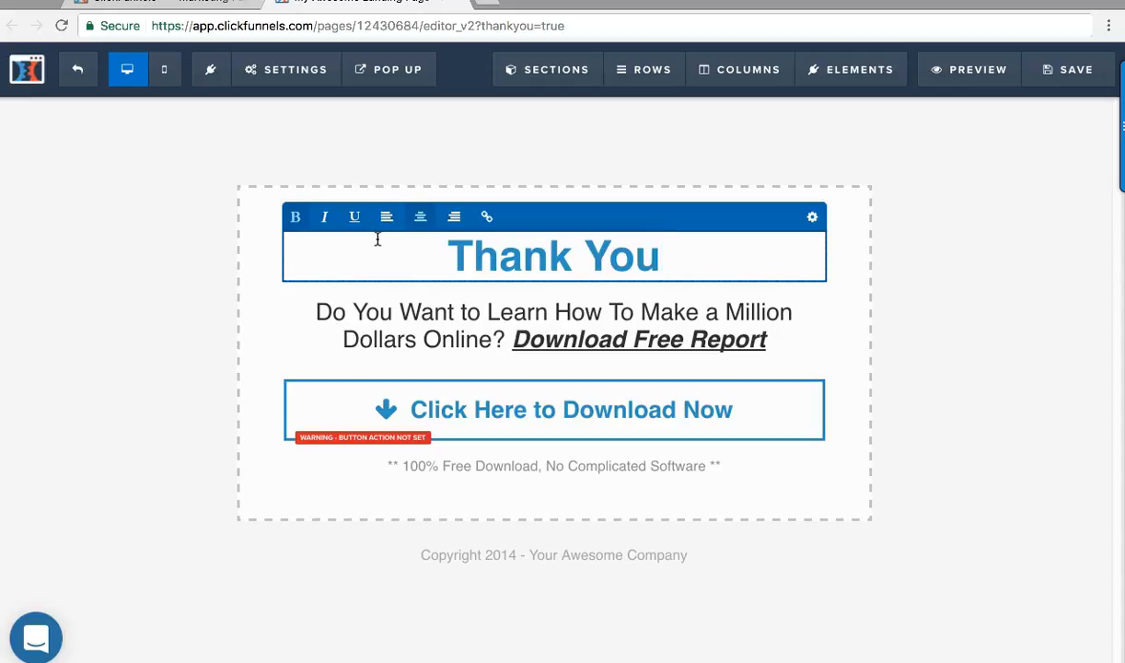
{"action": "type", "text": "!"}
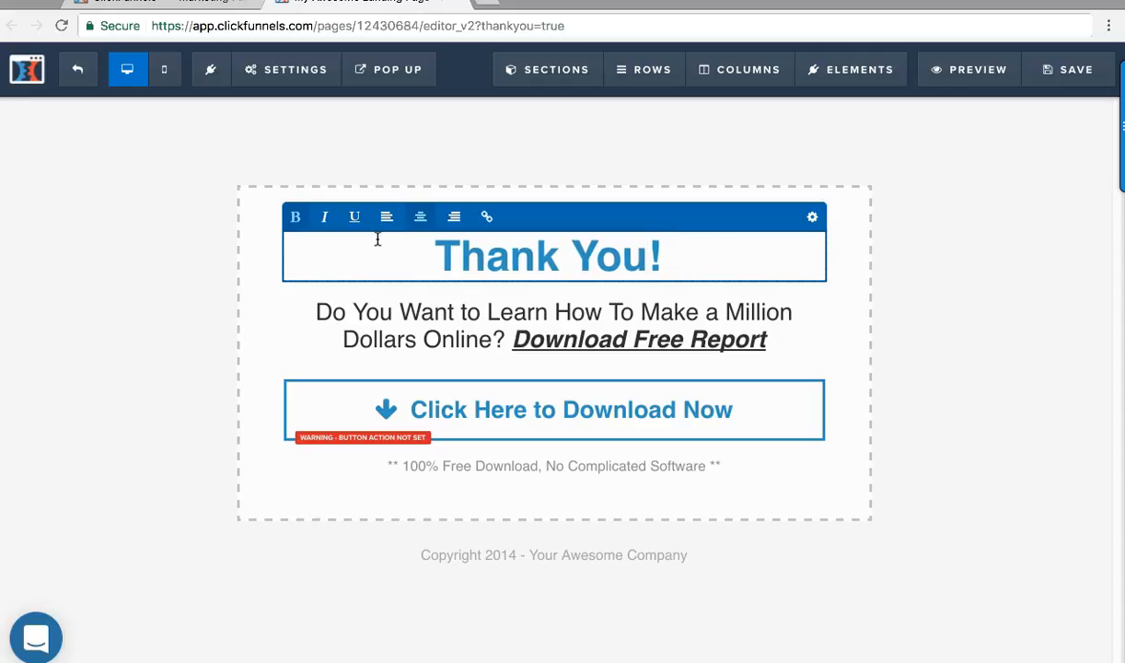
{"action": "key", "text": "BackSpace"}
{"action": "key", "text": "BackSpace"}
{"action": "type", "text": "For "}
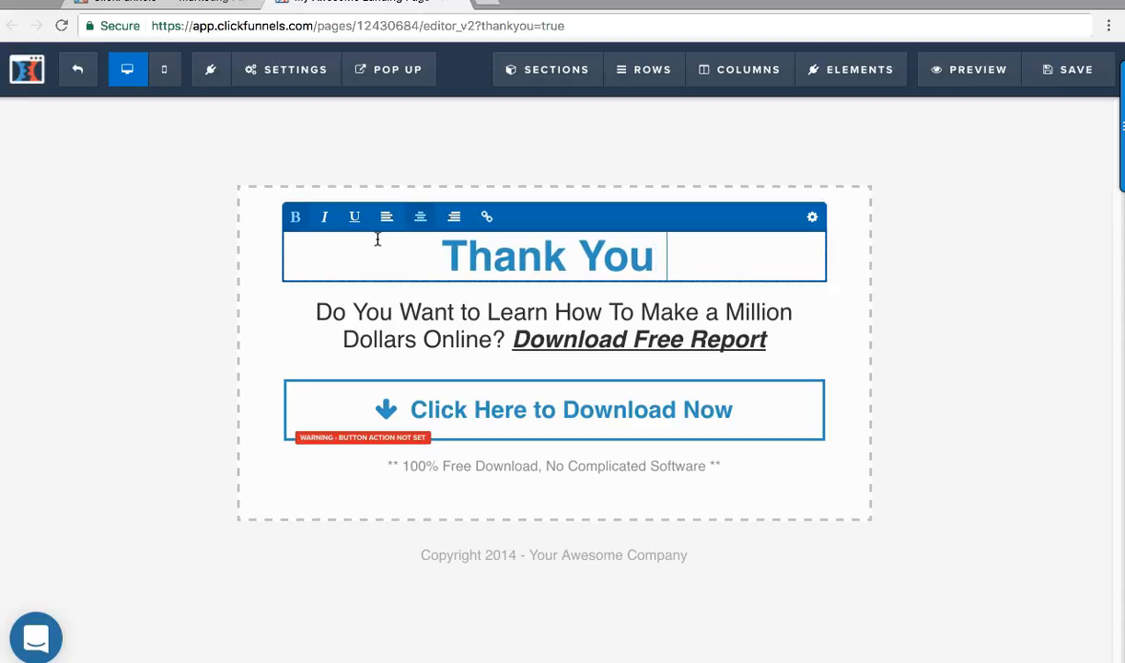
{"action": "type", "text": "Sub"}
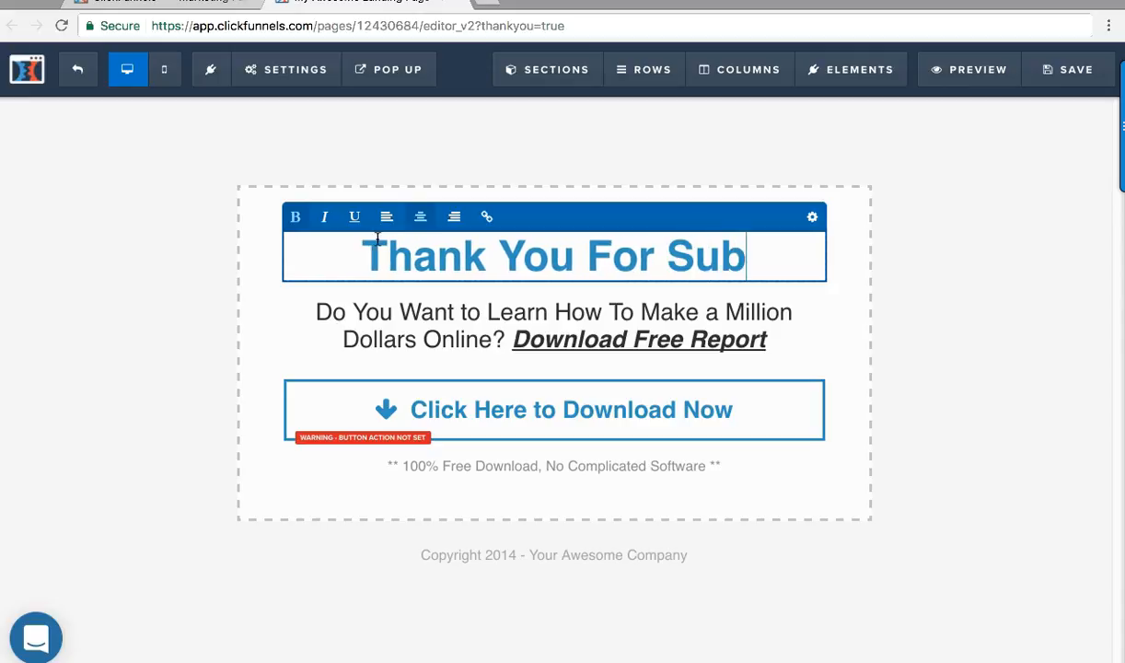
{"action": "type", "text": "scribing"}
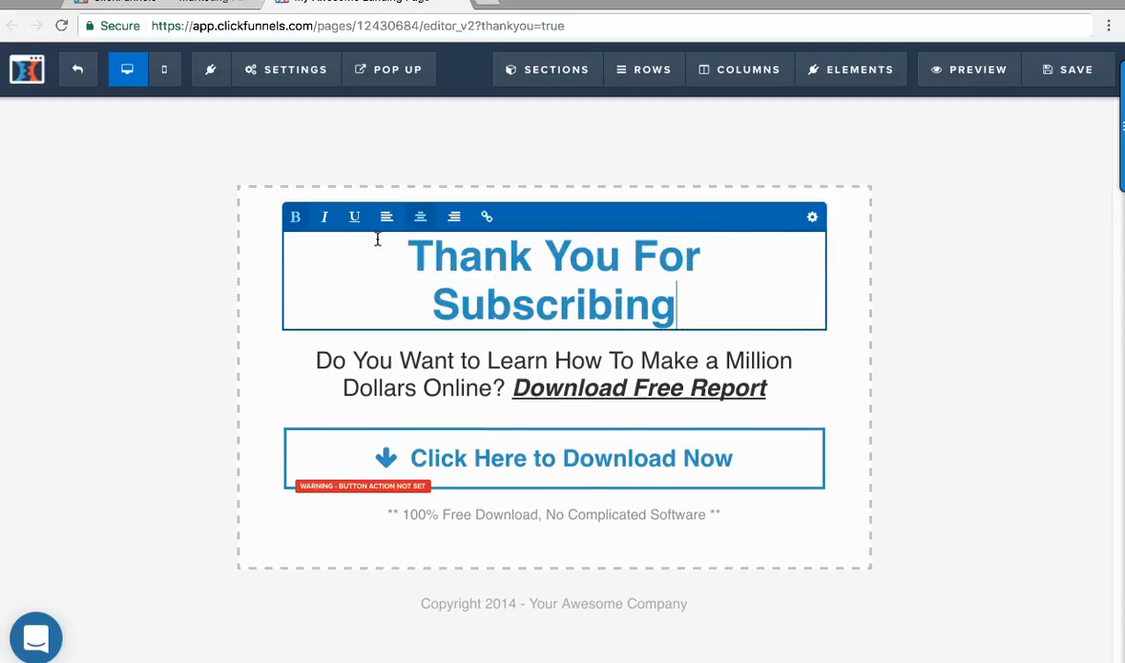
{"action": "type", "text": "!"}
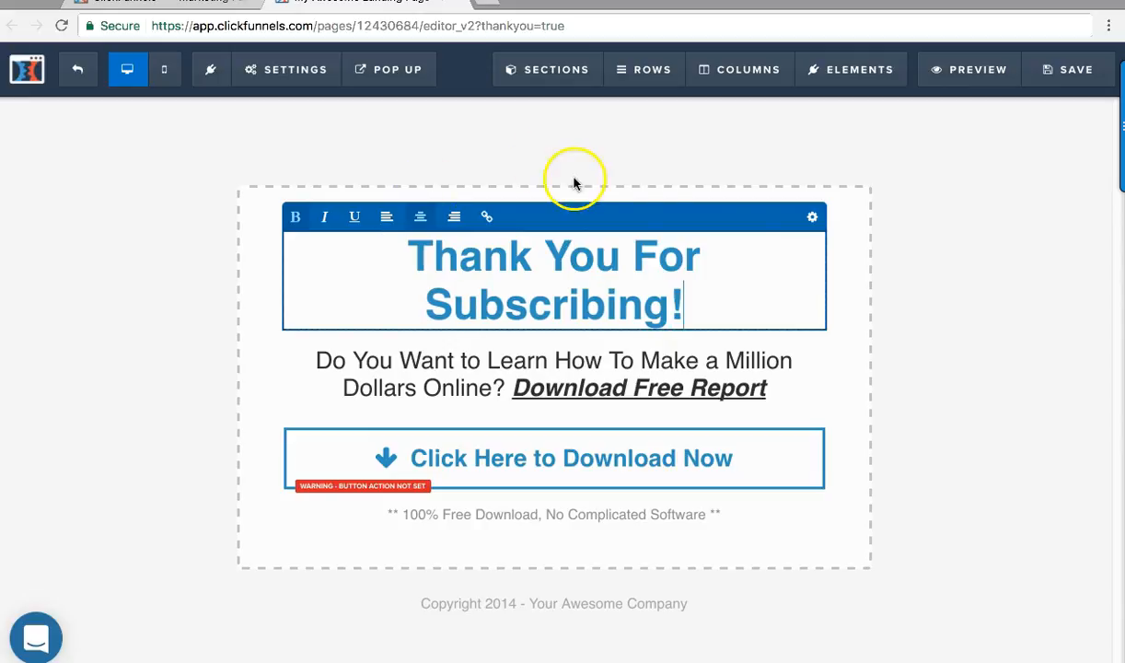
Step: Reduce the headline's font size to 40 and change its bold color to red-orange
{"action": "left_click", "coordinate": [811, 216]}
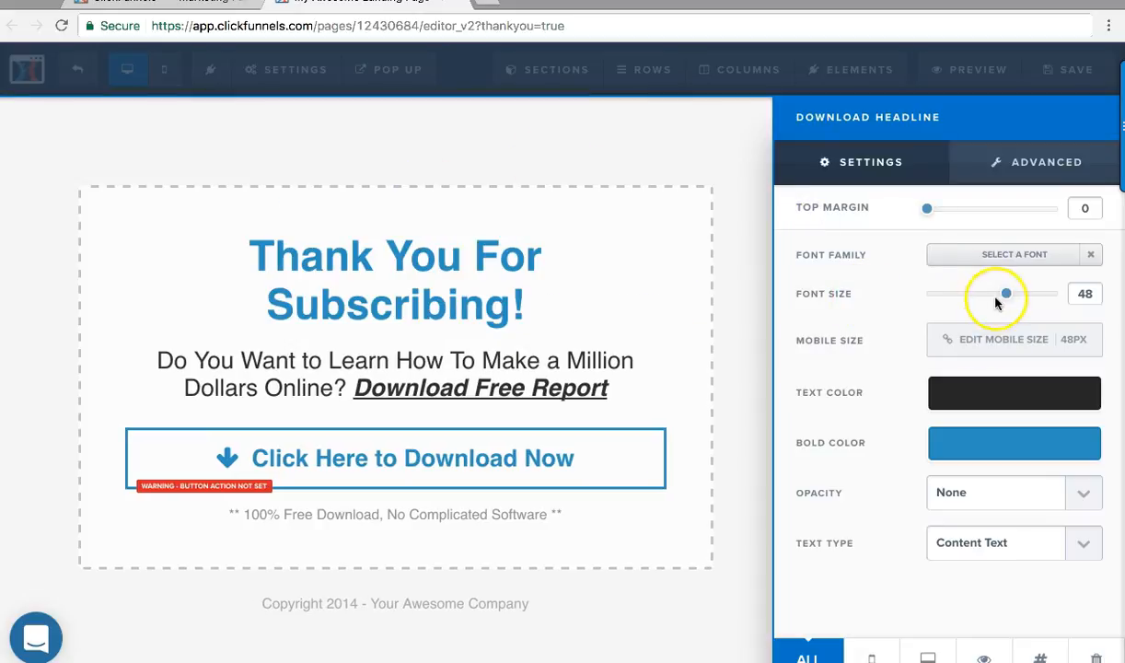
{"action": "left_click_drag", "start_coordinate": [1002, 291], "coordinate": [987, 294]}
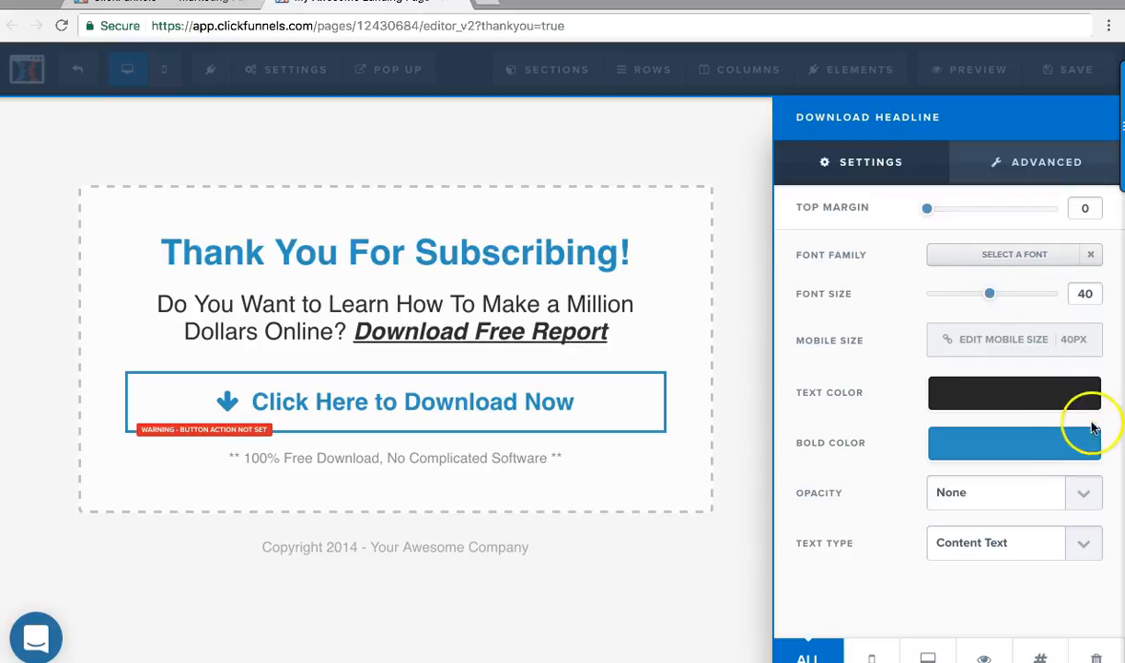
{"action": "left_click", "coordinate": [1045, 445]}
{"action": "left_click", "coordinate": [824, 530]}
{"action": "left_click", "coordinate": [424, 293]}
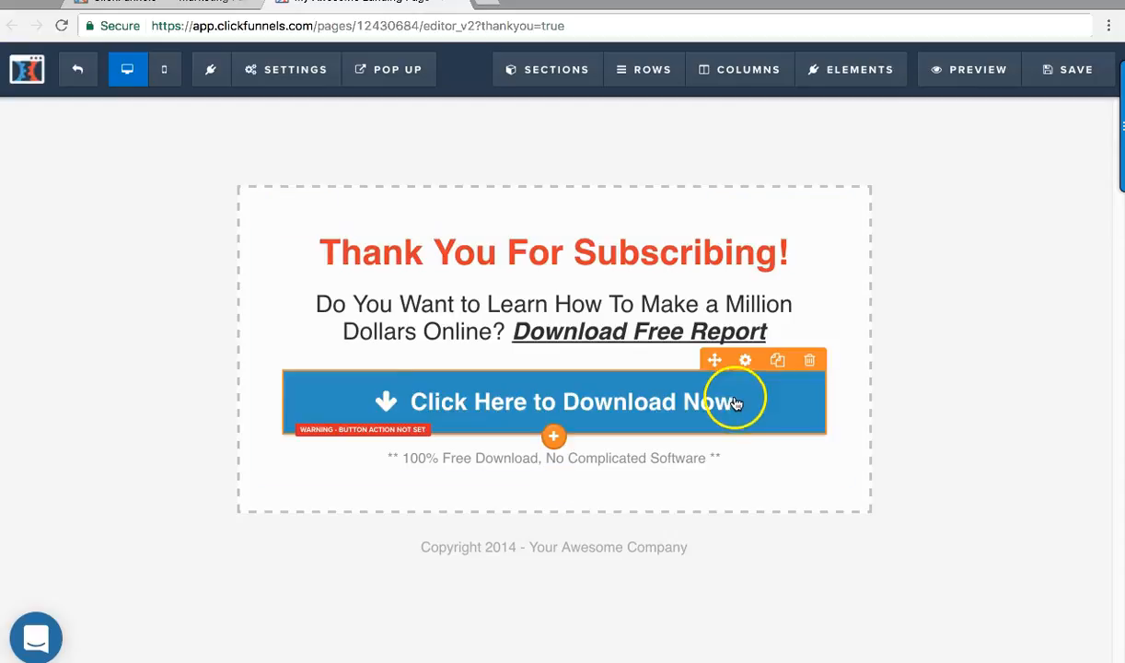
Step: Delete the "Click Here to Download Now" button from the Thank You page and confirm the removal
{"action": "left_click", "coordinate": [809, 360]}
{"action": "left_click", "coordinate": [689, 219]}
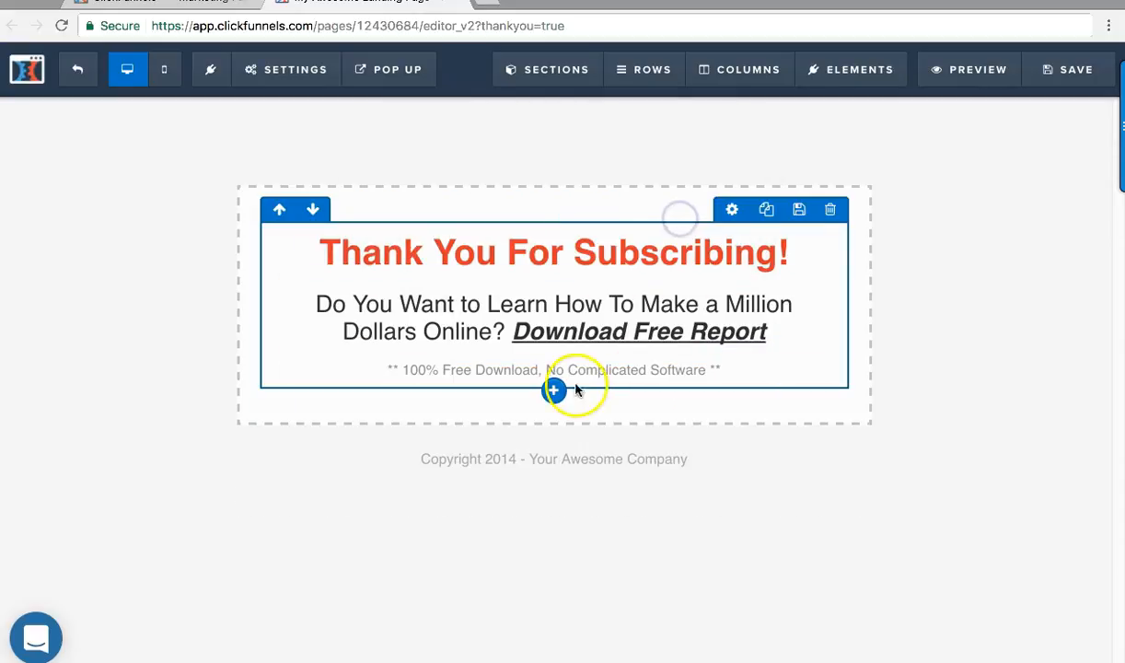